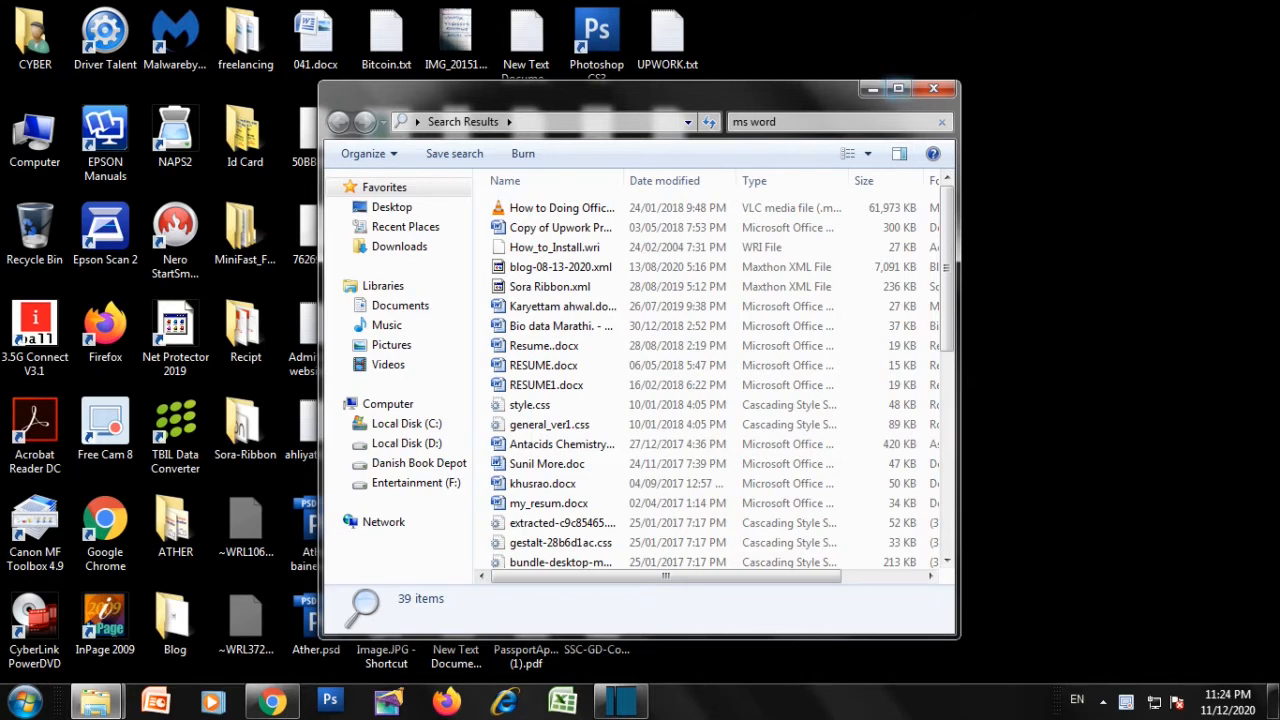
Close the search results window and start Microsoft Office Word 2007
{"action": "left_click", "coordinate": [933, 88]}
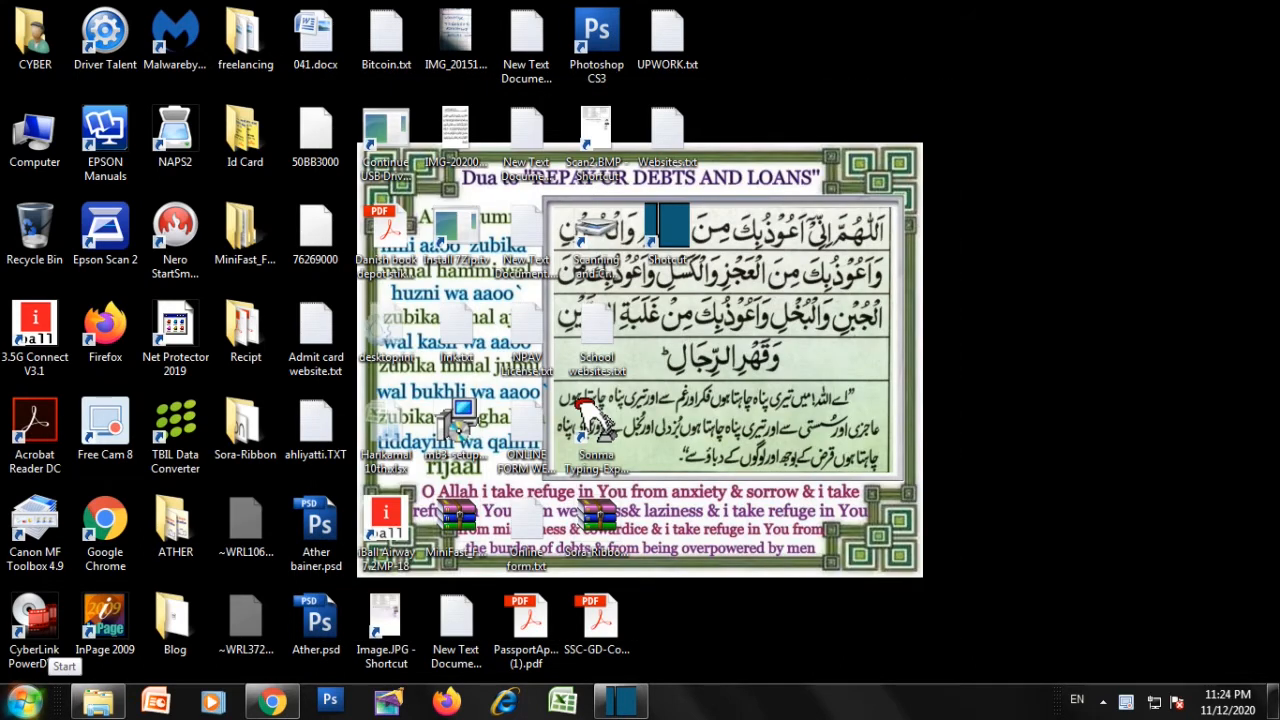
{"action": "left_click", "coordinate": [24, 702]}
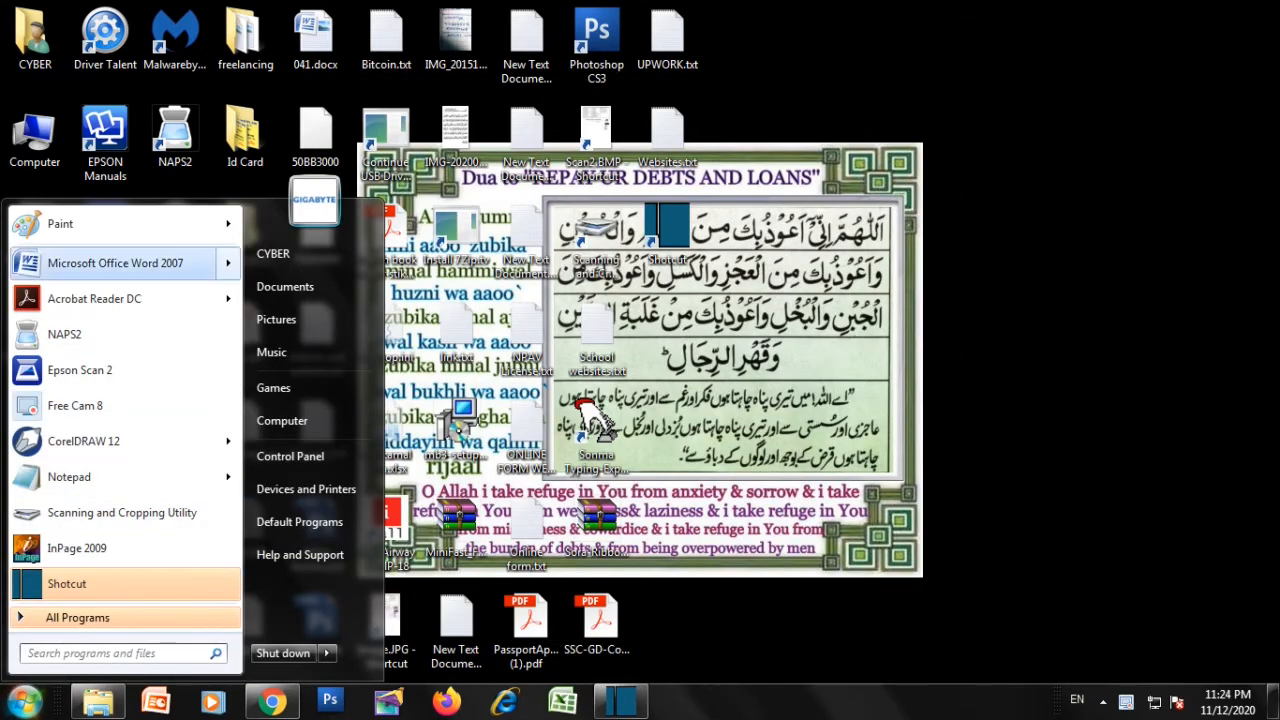
{"action": "left_click", "coordinate": [105, 263]}
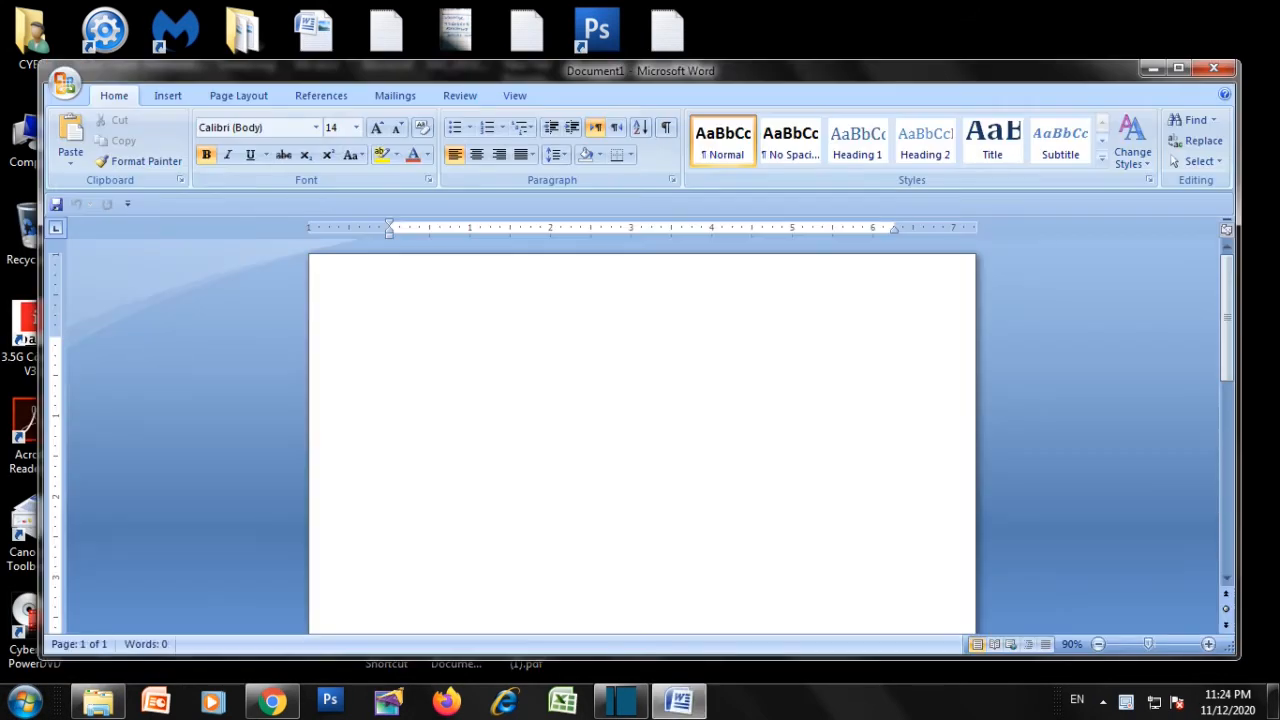
Set the page orientation to Portrait and maximize the document window
{"action": "left_click", "coordinate": [238, 95]}
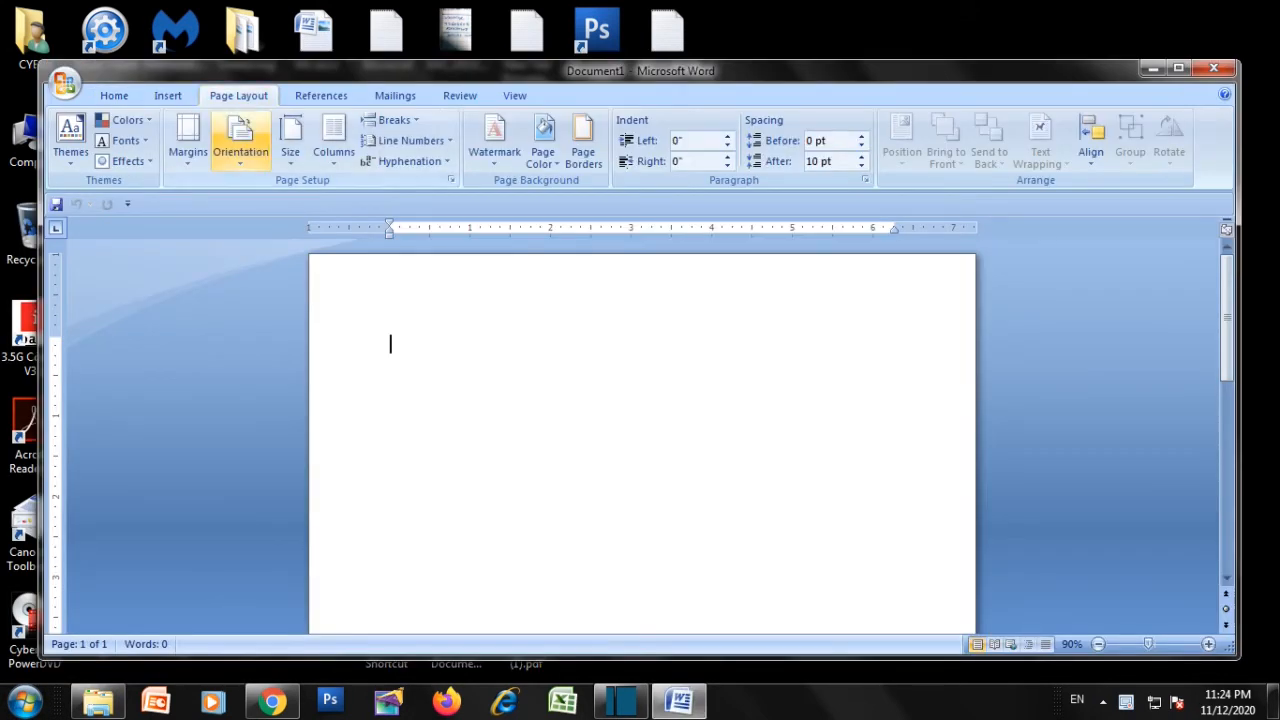
{"action": "left_click", "coordinate": [240, 140]}
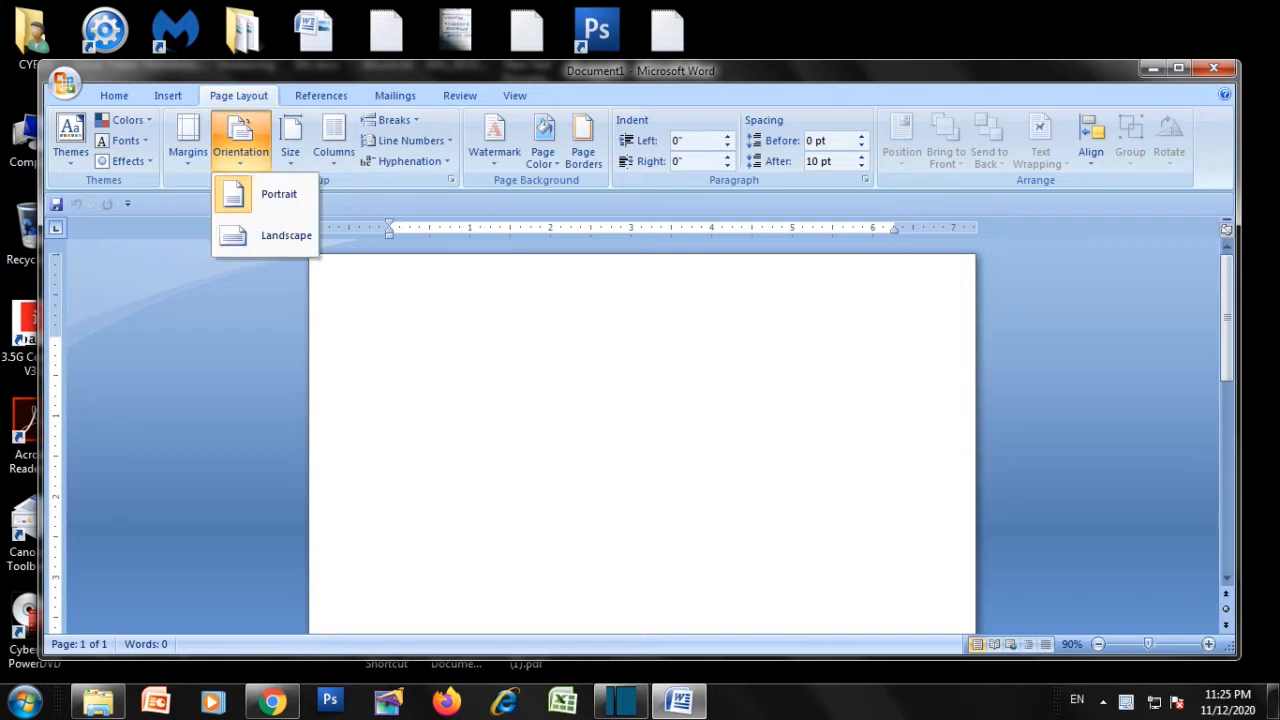
{"action": "left_click", "coordinate": [240, 140]}
{"action": "left_click", "coordinate": [240, 140]}
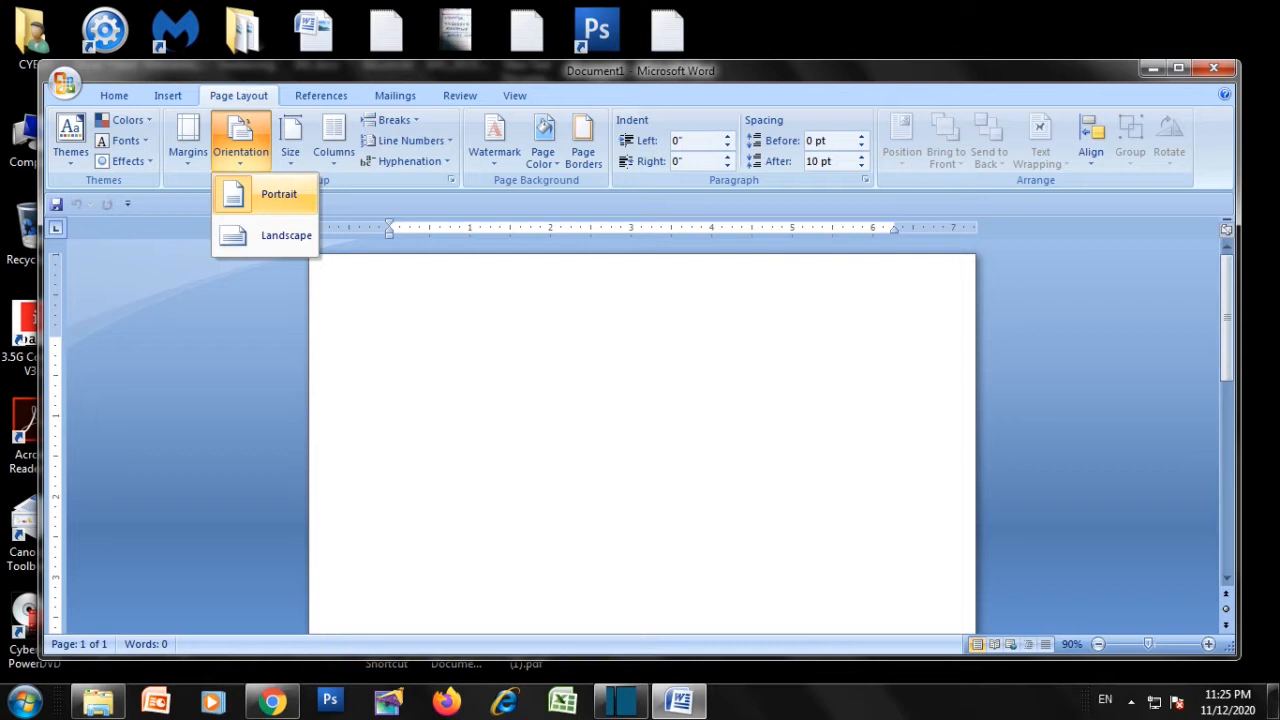
{"action": "left_click", "coordinate": [279, 195]}
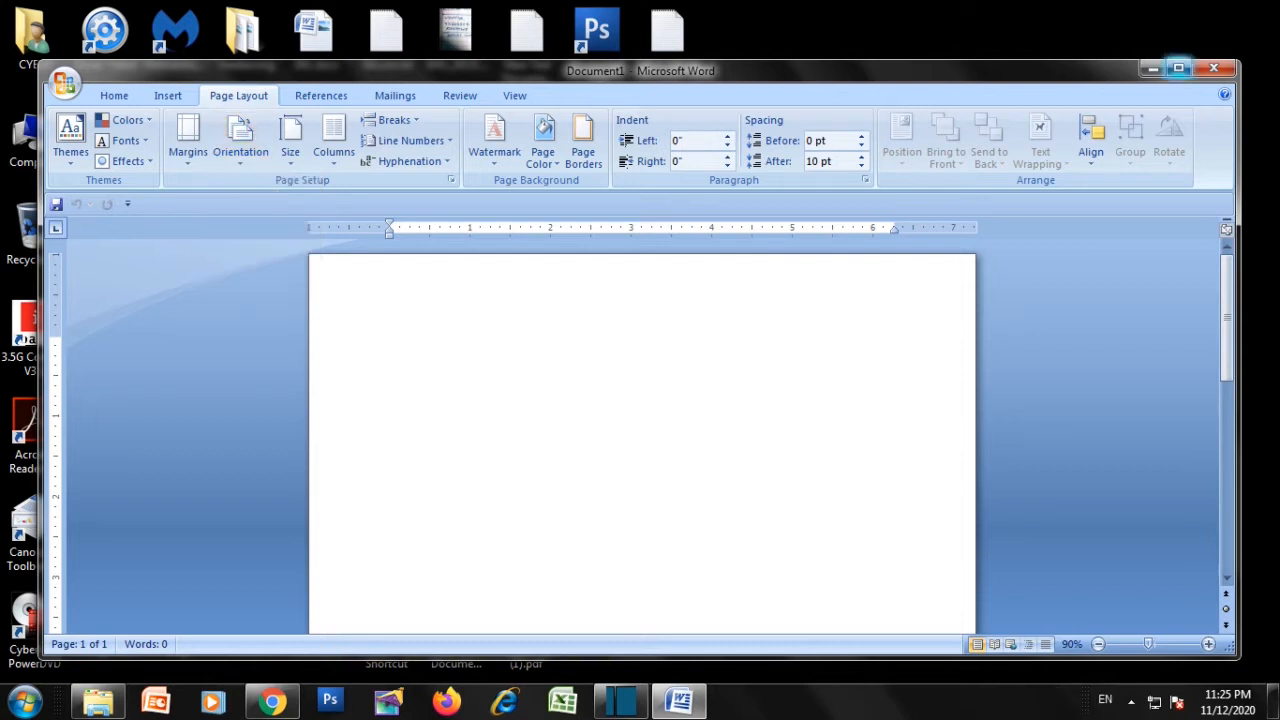
{"action": "left_click", "coordinate": [1178, 67]}
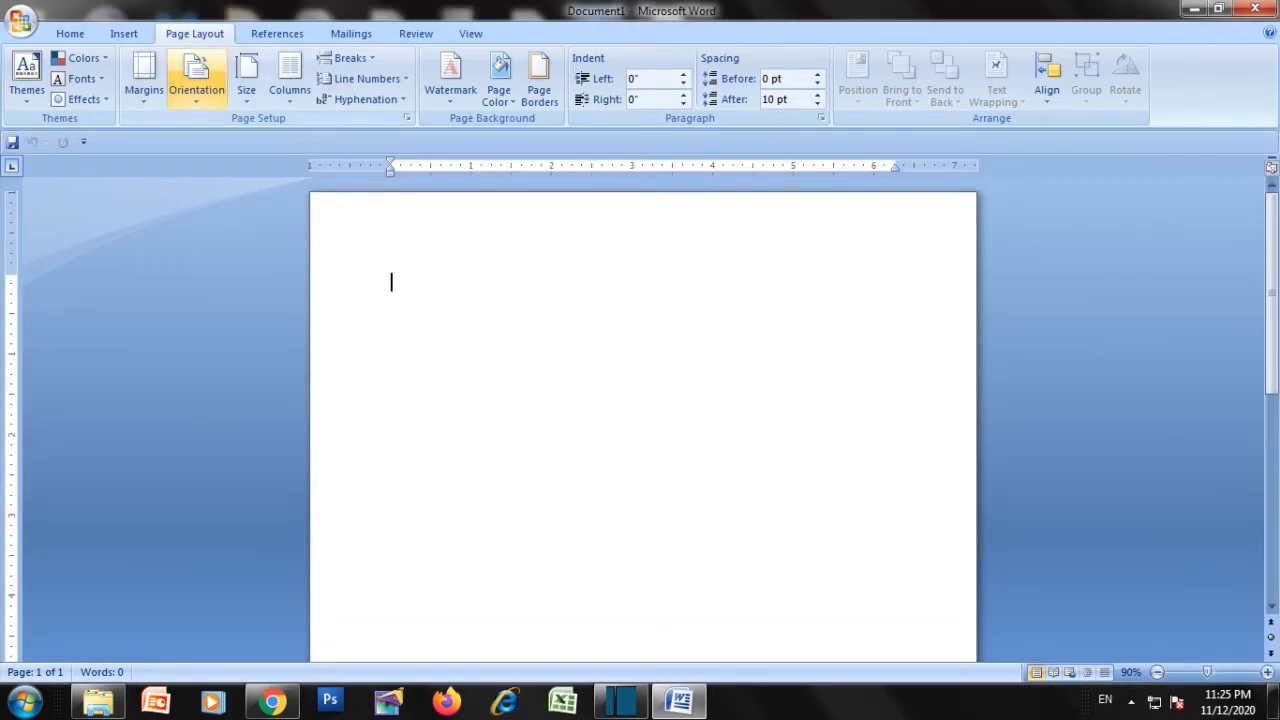
Reapply the Portrait orientation and set the paper size to A4
{"action": "left_click", "coordinate": [196, 75]}
{"action": "left_click", "coordinate": [229, 131]}
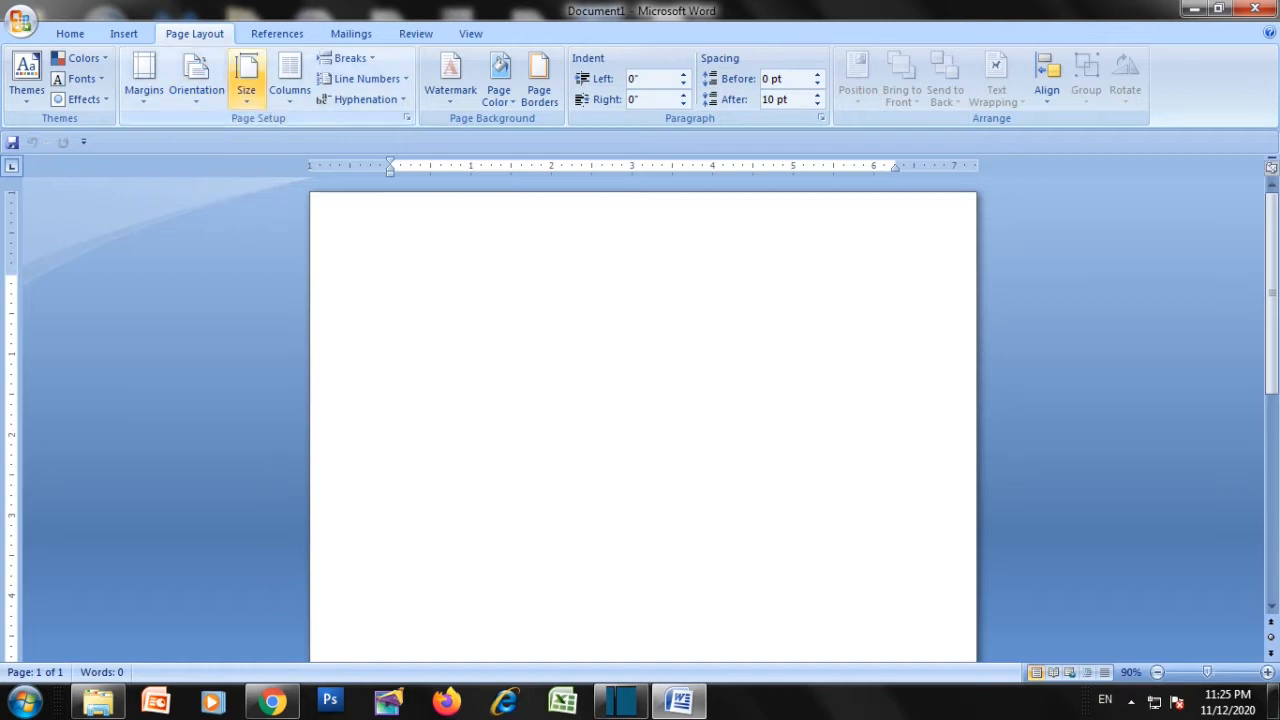
{"action": "left_click", "coordinate": [246, 78]}
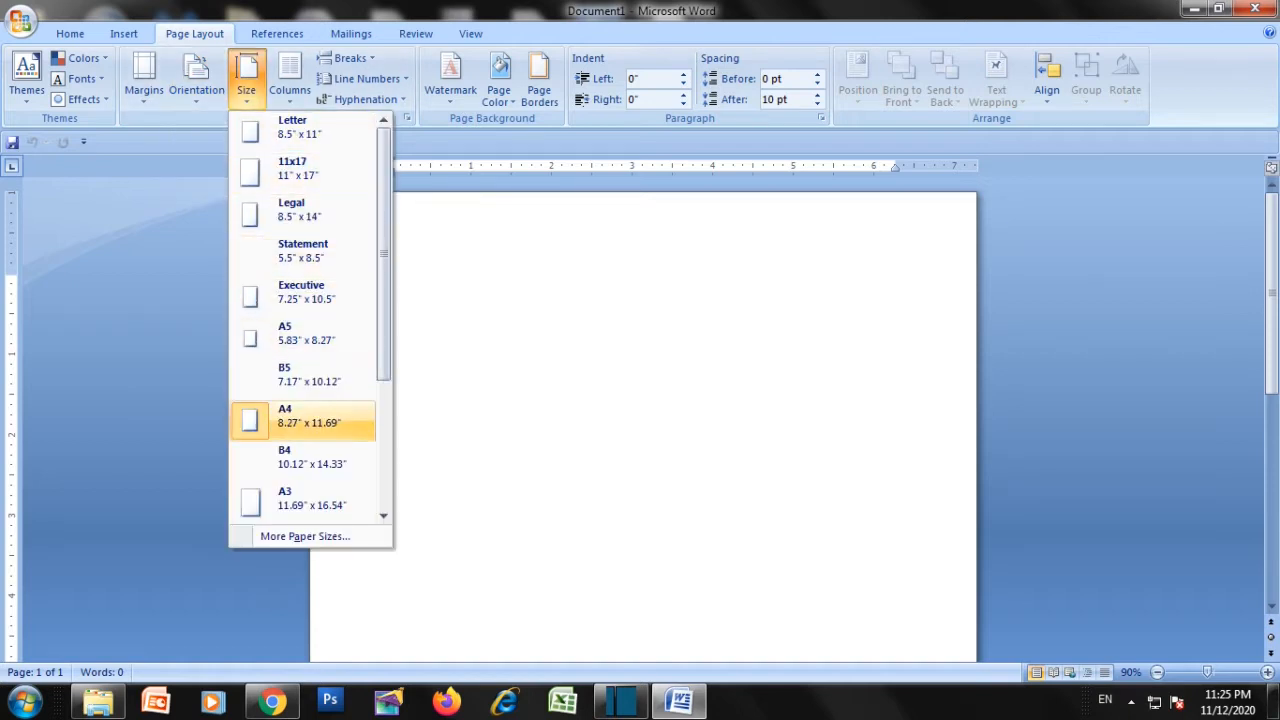
{"action": "left_click", "coordinate": [305, 415]}
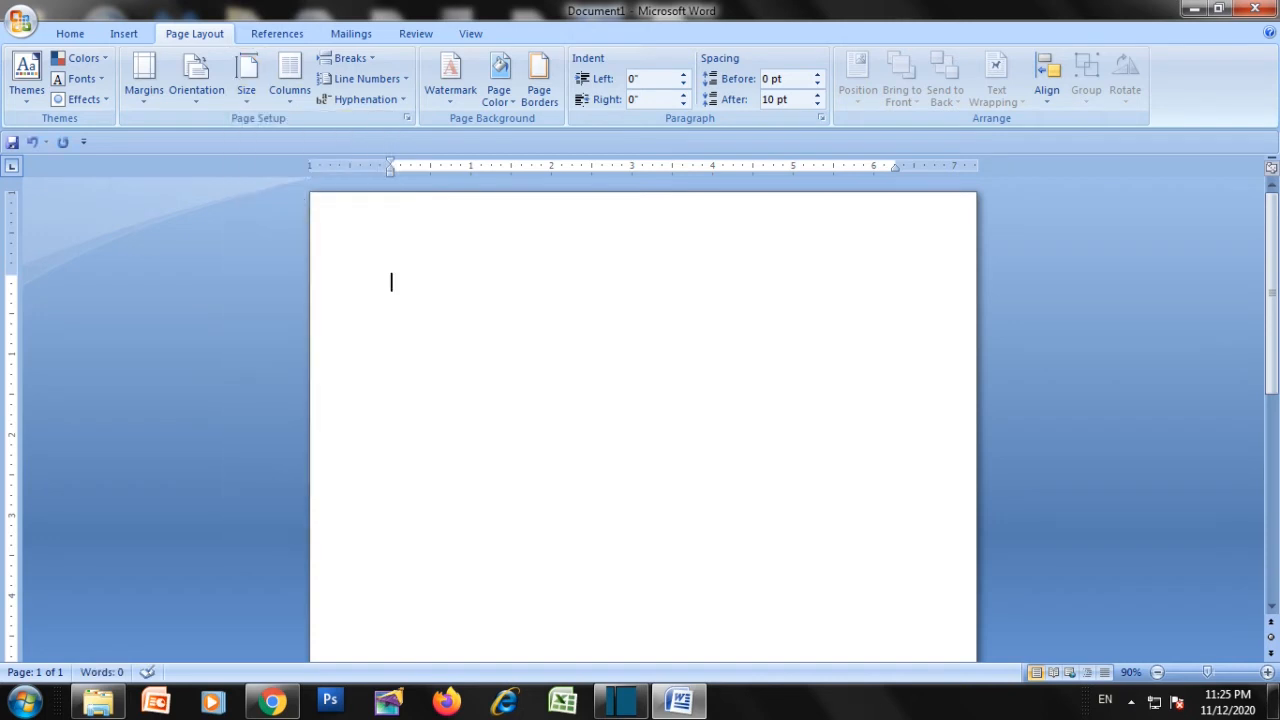
Use the Calibri (Body) font at size 14 for the document text
{"action": "left_click", "coordinate": [70, 34]}
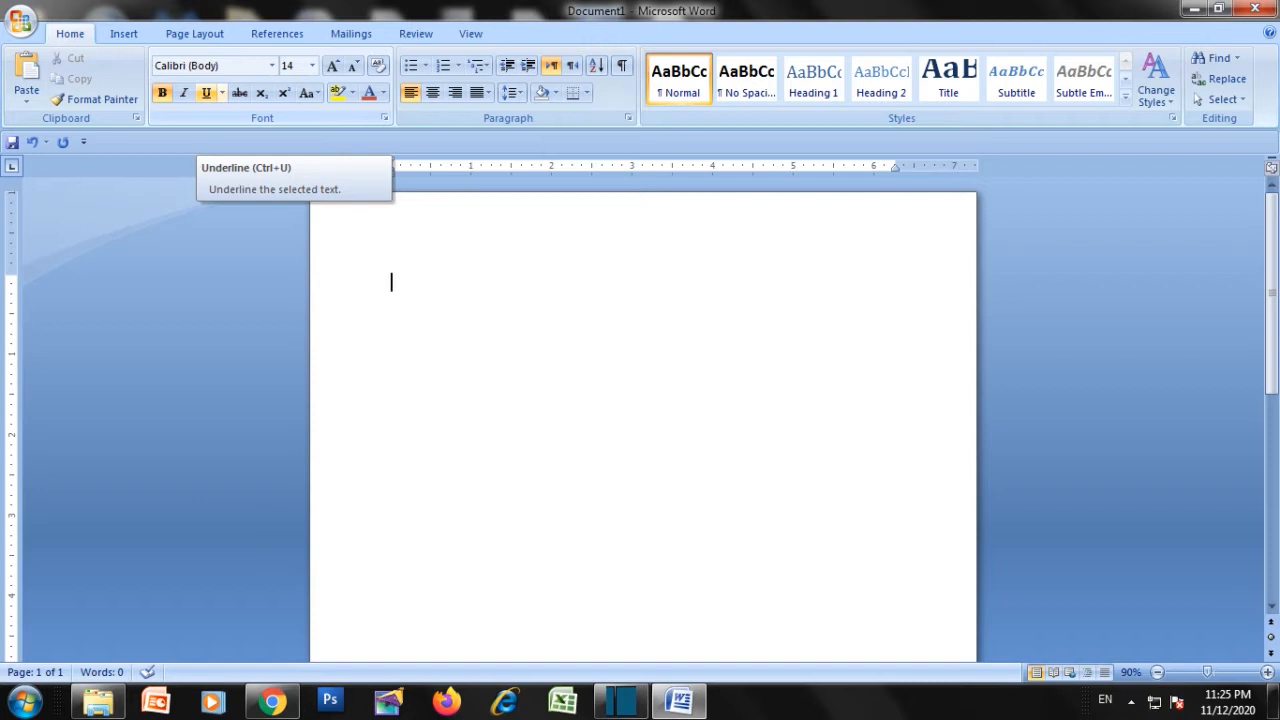
{"action": "left_click", "coordinate": [206, 66]}
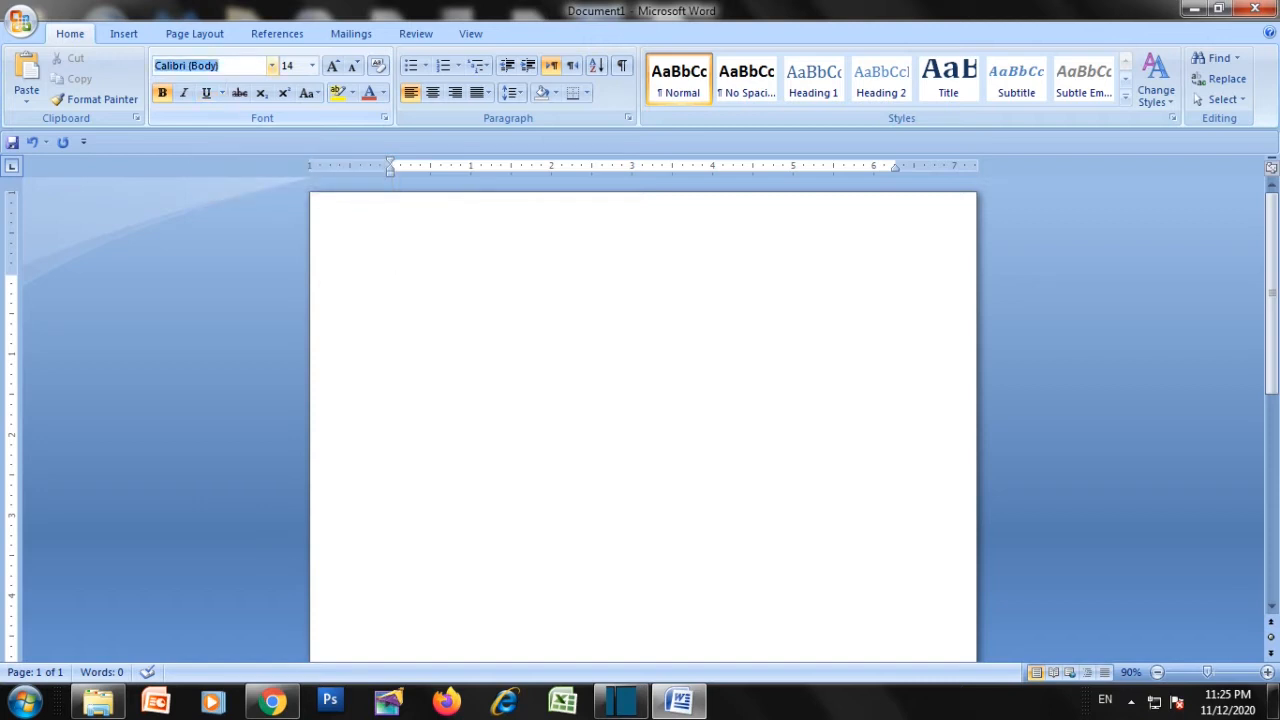
{"action": "left_click", "coordinate": [288, 66]}
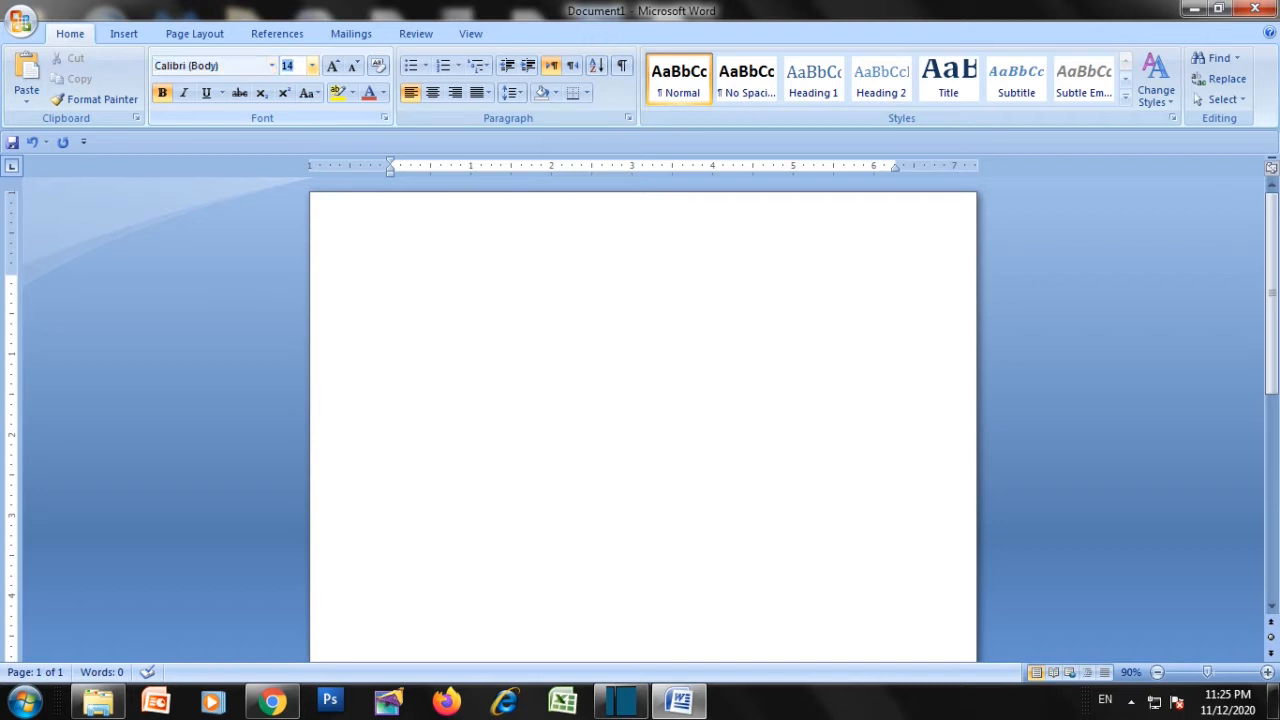
{"action": "key", "text": "Return"}
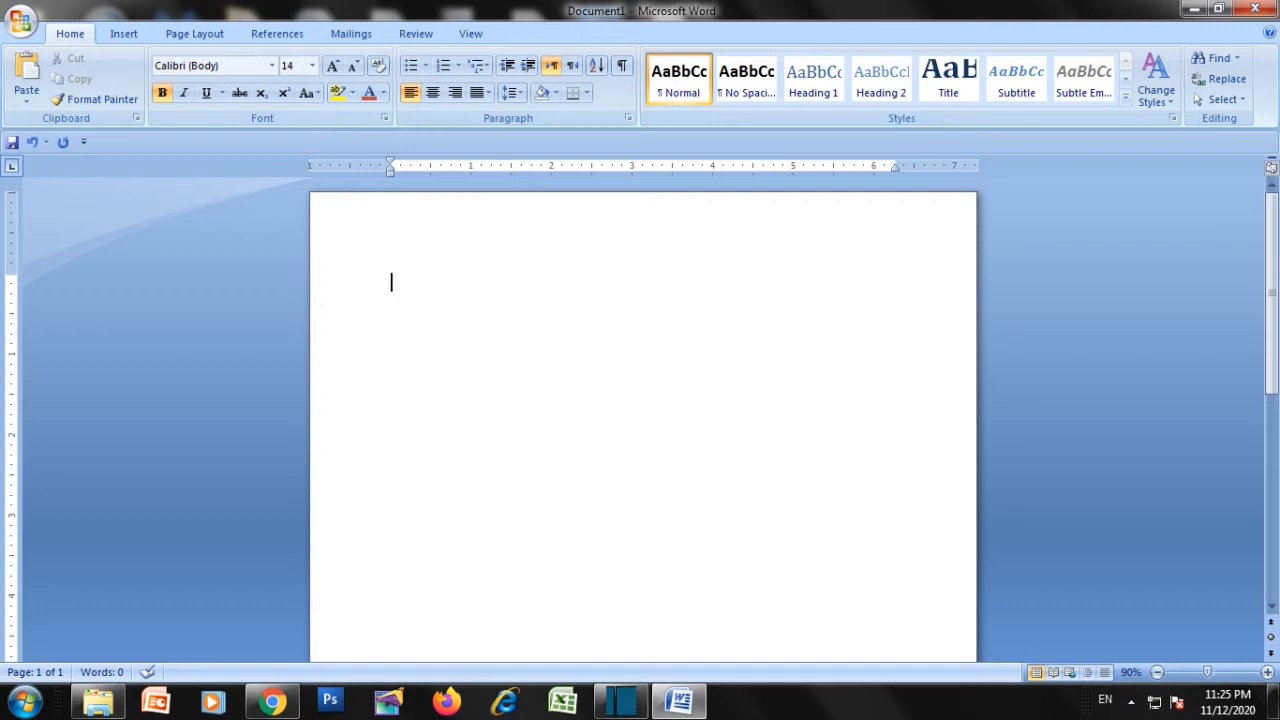
Enter the heading "BONAFIDE CERTIFICATE" on the first line and start a new paragraph
{"action": "type", "text": "BO"}
{"action": "scroll", "coordinate": [642, 430], "scroll_direction": "up", "scroll_amount": 2}
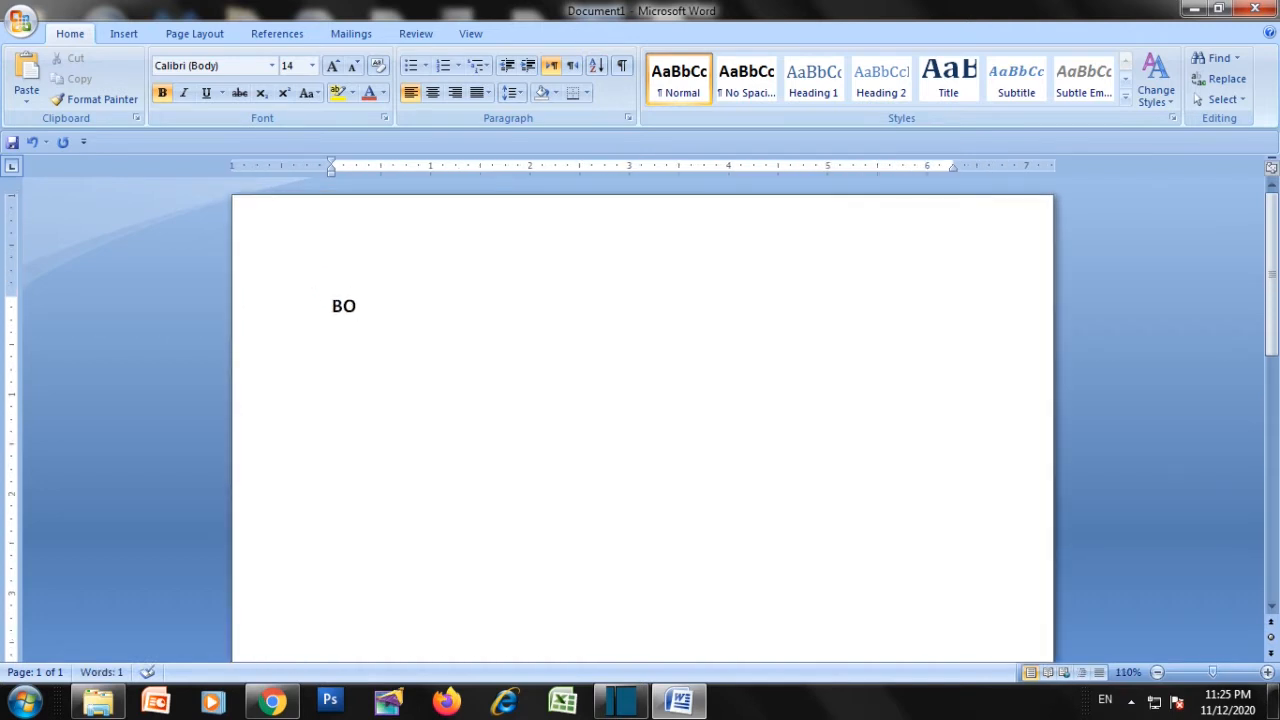
{"action": "type", "text": "NAFIDE CERTI"}
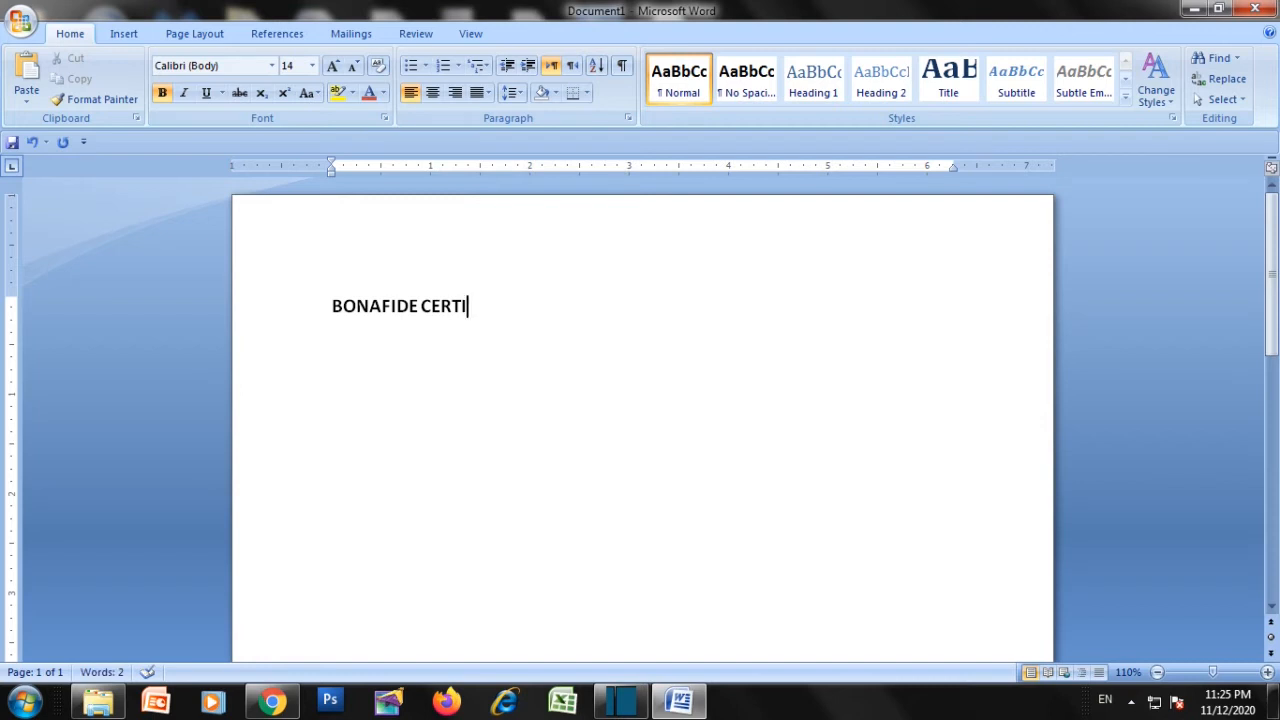
{"action": "type", "text": "FICATE"}
{"action": "key", "text": "Return"}
Write "This is certify that" below the heading and start another paragraph
{"action": "type", "text": "This "}
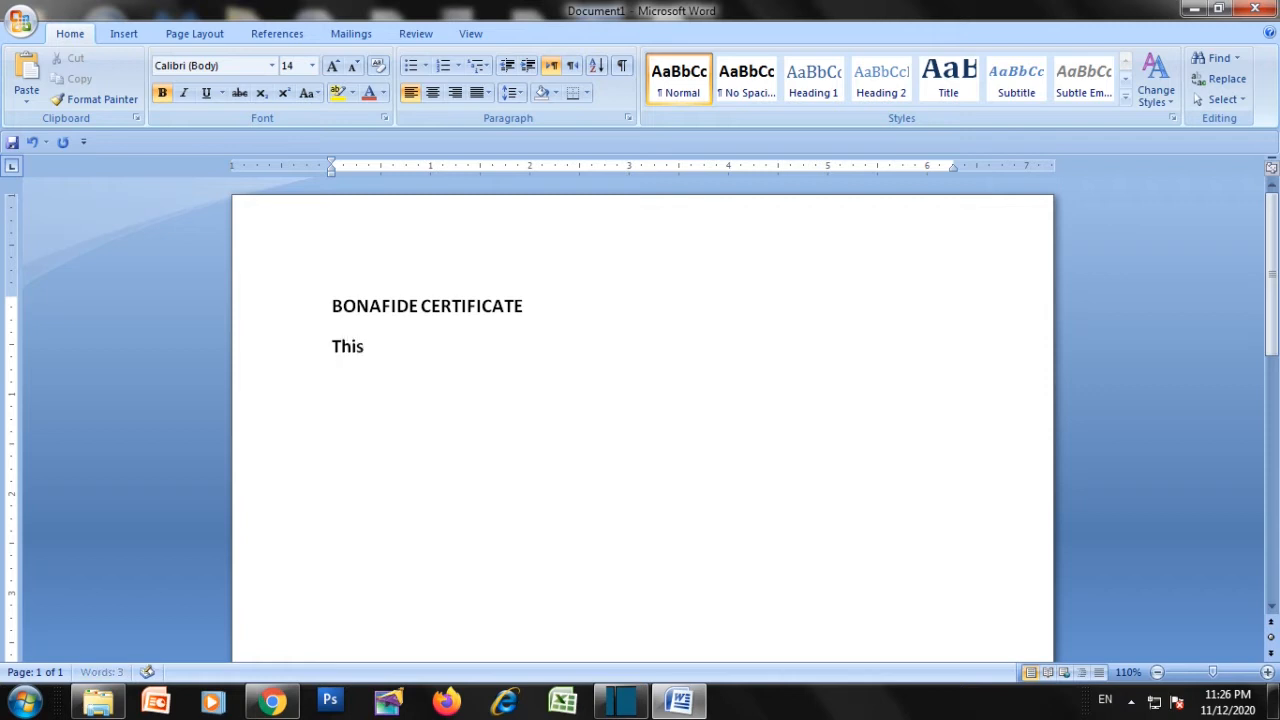
{"action": "type", "text": "is certify that"}
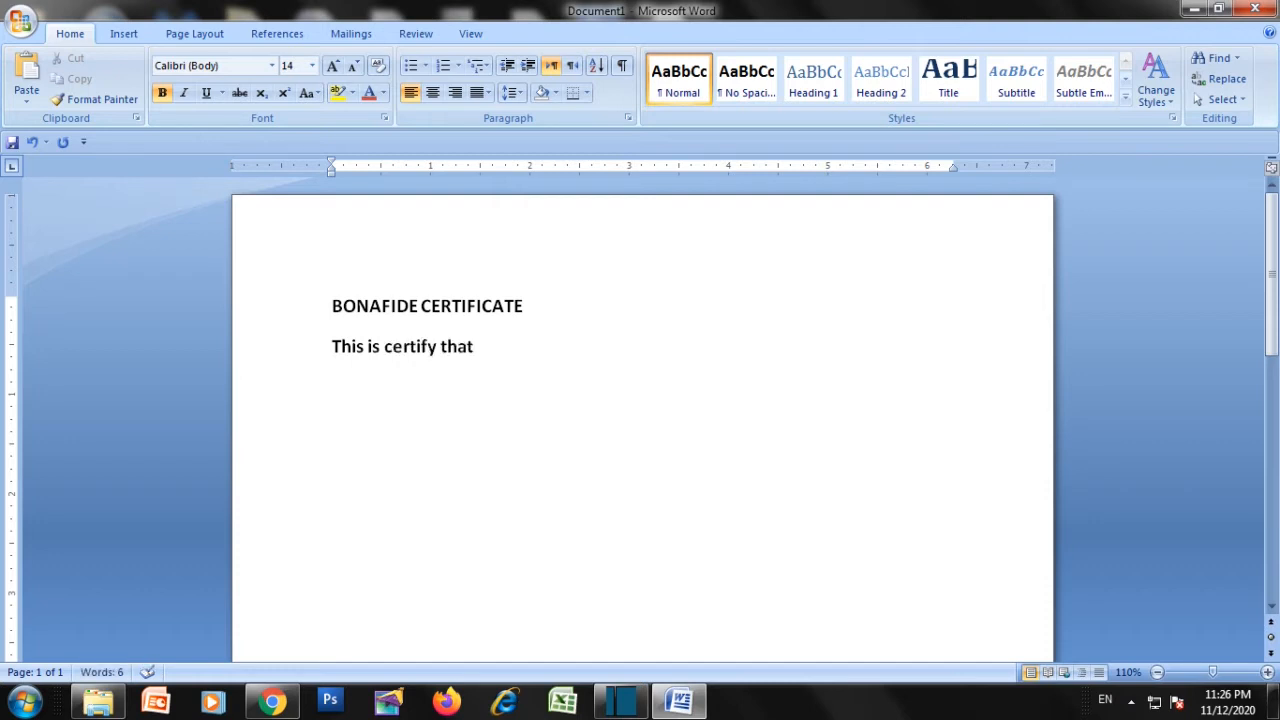
{"action": "key", "text": "Return"}
Add "Mr/Ms." with an underscore blank reaching the line's end, followed by "with register No" on the next line
{"action": "type", "text": "Mr/Ms.__________________"}
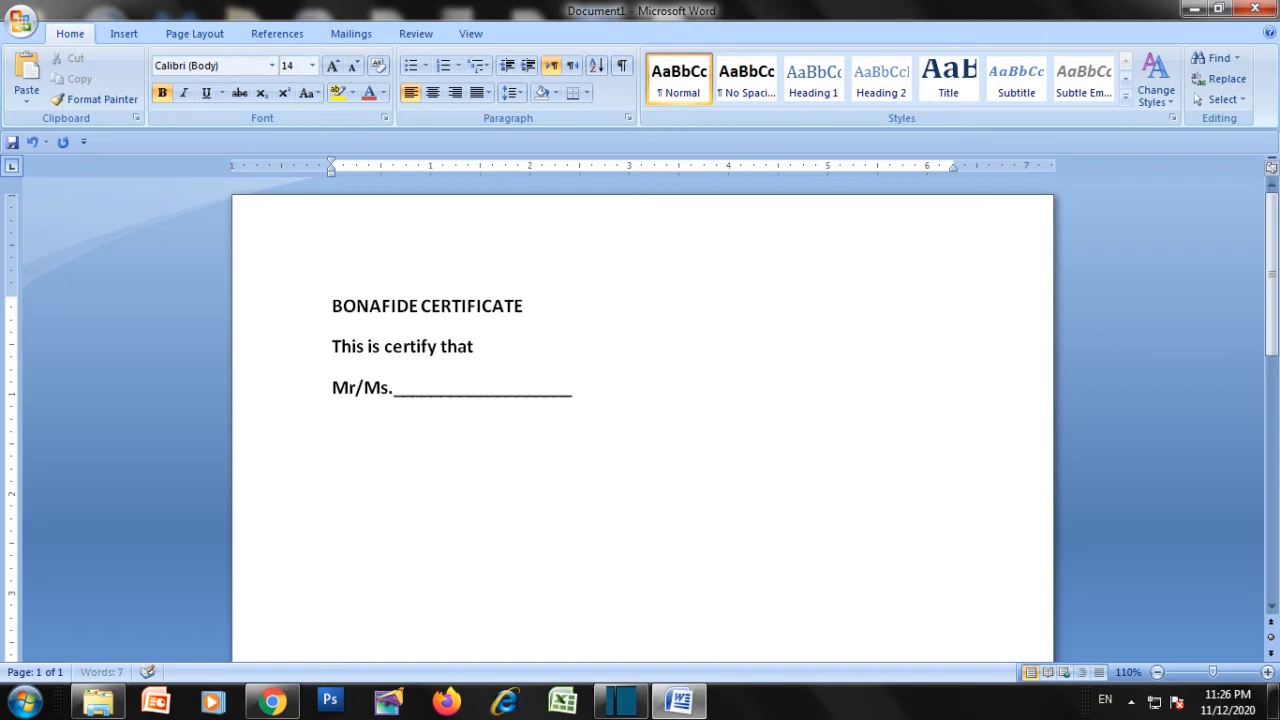
{"action": "type", "text": "_________________"}
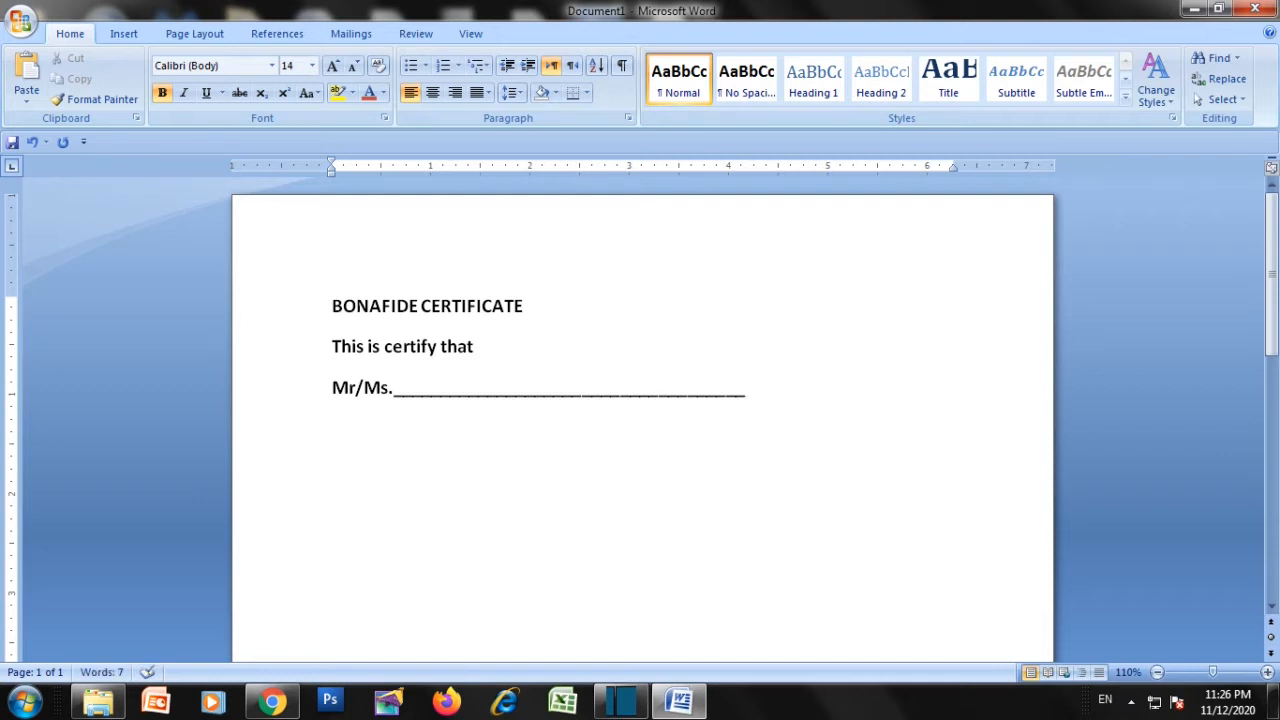
{"action": "type", "text": "__________________________________"}
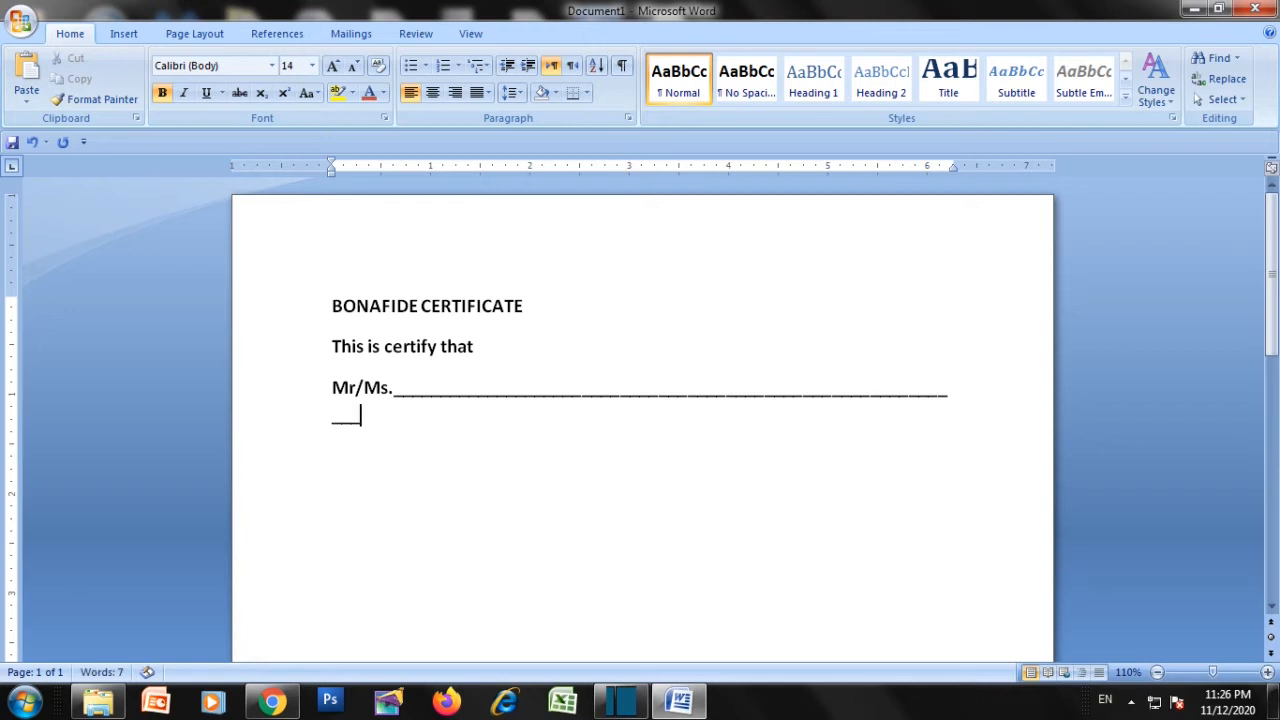
{"action": "key", "text": "BackSpace"}
{"action": "type", "text": "wit"}
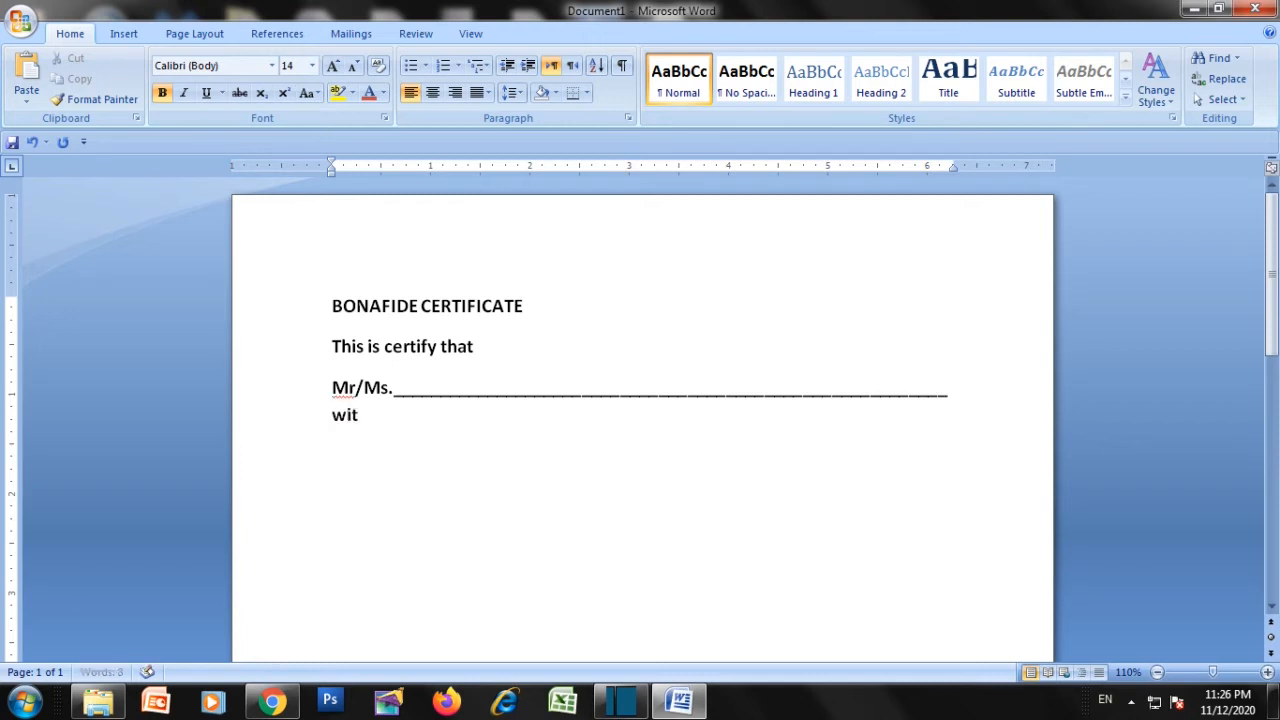
{"action": "type", "text": "h register No"}
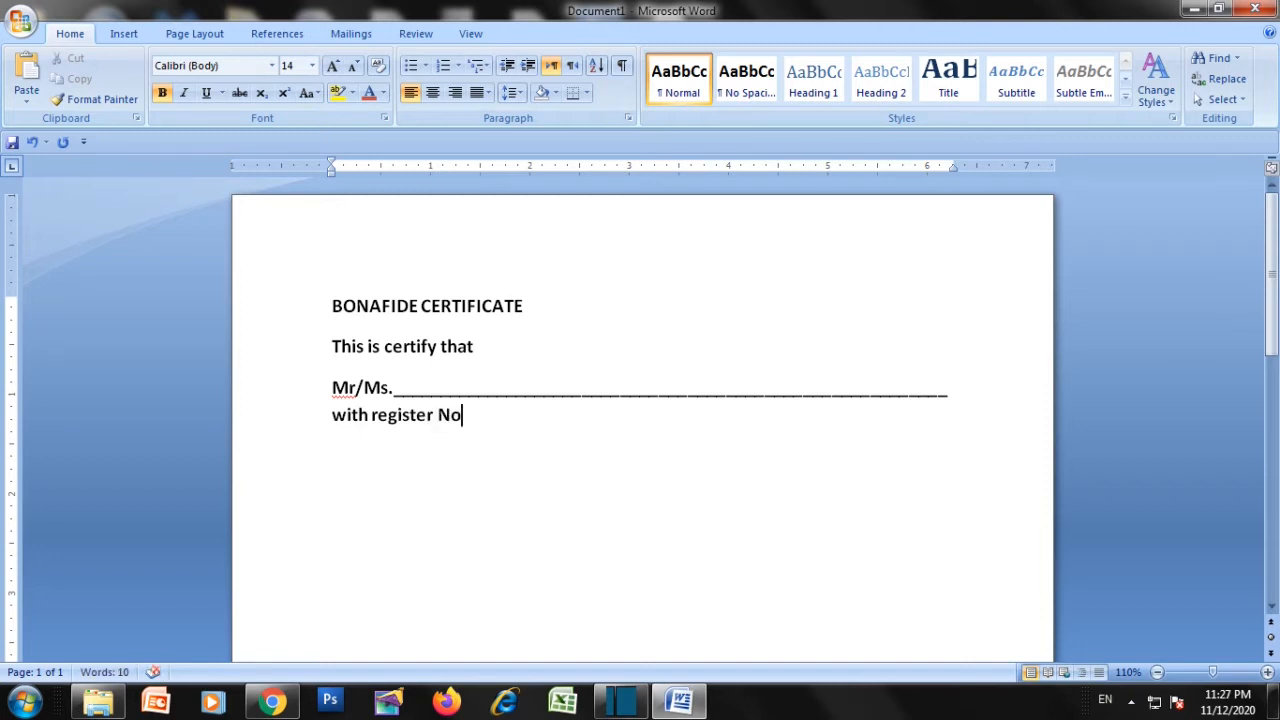
Capitalize the first letter of "register" and return to the end of the line
{"action": "key", "text": "Left"}
{"action": "key", "text": "Left"}
{"action": "key", "text": "Left"}
{"action": "key", "text": "Left"}
{"action": "key", "text": "Left"}
{"action": "key", "text": "Left"}
{"action": "key", "text": "Left"}
{"action": "key", "text": "Left"}
{"action": "key", "text": "Left"}
{"action": "key", "text": "Left"}
{"action": "key", "text": "Left"}
{"action": "key", "text": "Delete"}
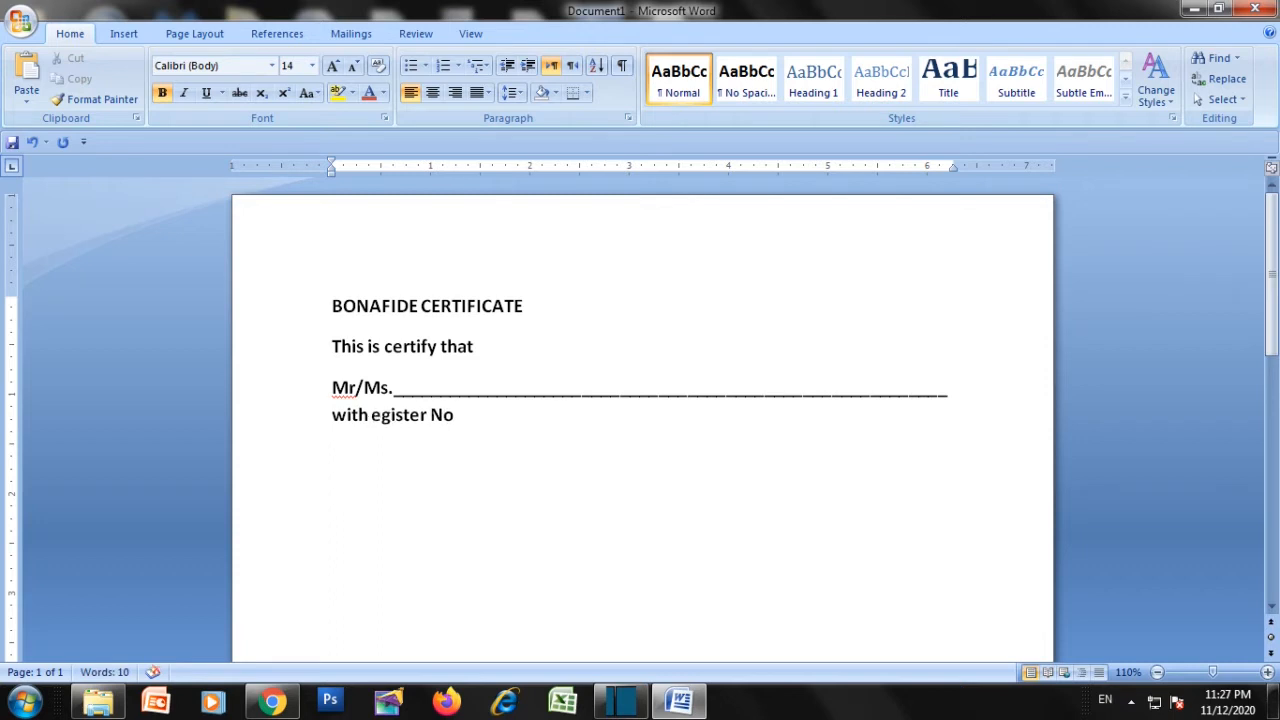
{"action": "type", "text": "R"}
{"action": "key", "text": "Right"}
{"action": "key", "text": "Right"}
{"action": "key", "text": "Right"}
{"action": "key", "text": "Right"}
{"action": "key", "text": "Right"}
{"action": "key", "text": "Right"}
{"action": "key", "text": "Right"}
{"action": "key", "text": "Right"}
{"action": "key", "text": "Right"}
{"action": "key", "text": "Right"}
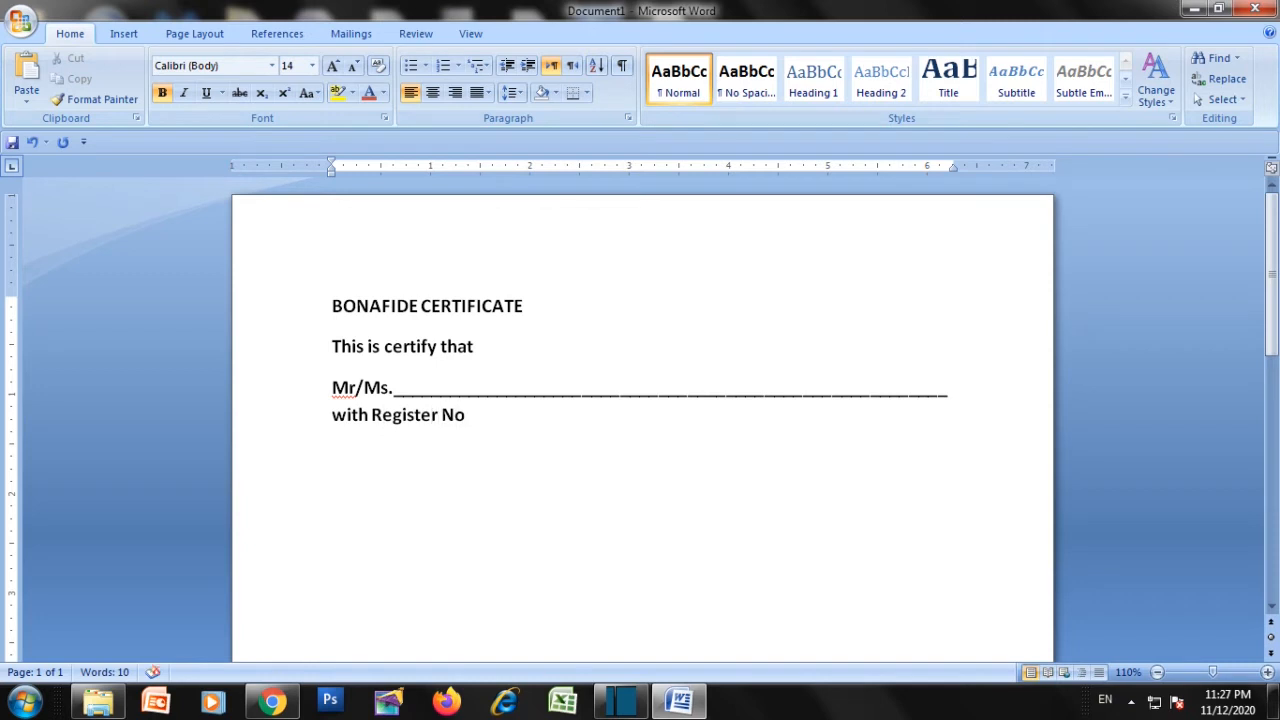
Add an underscore blank after "Register No", followed by a period and "is student"
{"action": "type", "text": "______________.Accor"}
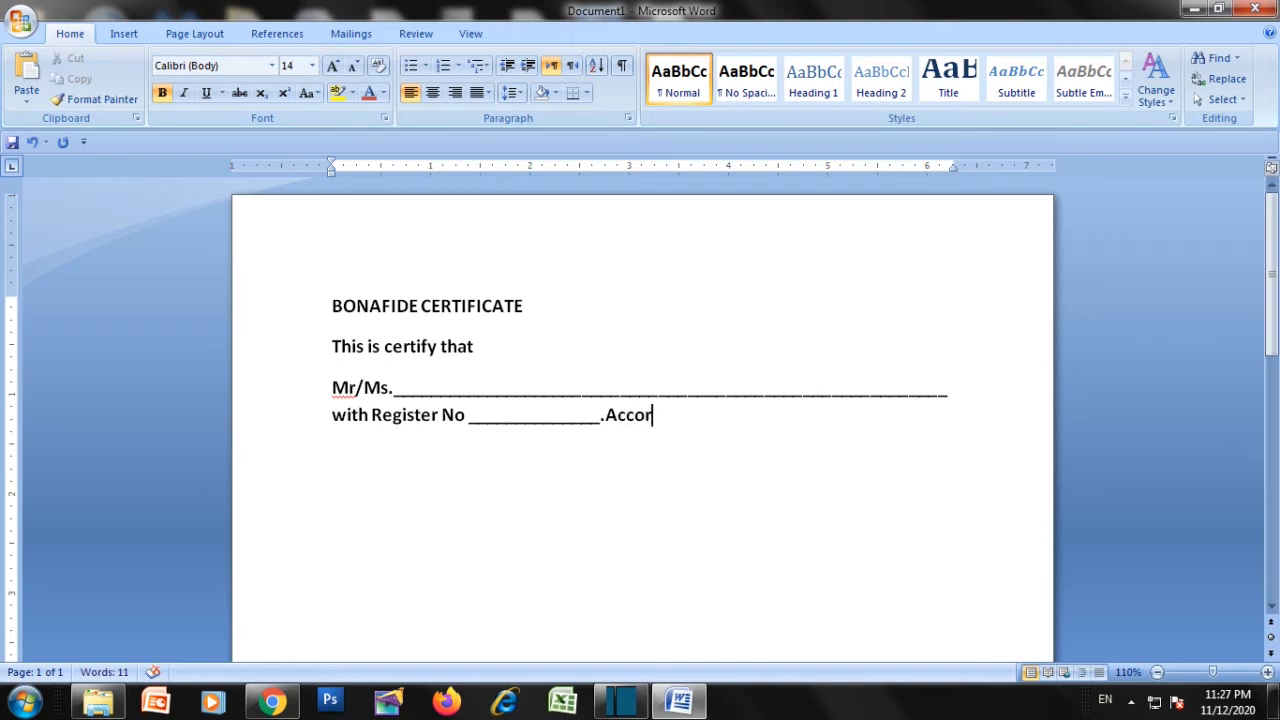
{"action": "key", "text": "BackSpace"}
{"action": "key", "text": "BackSpace"}
{"action": "key", "text": "BackSpace"}
{"action": "key", "text": "BackSpace"}
{"action": "key", "text": "BackSpace"}
{"action": "type", "text": "is S"}
{"action": "key", "text": "BackSpace"}
{"action": "type", "text": "student f"}
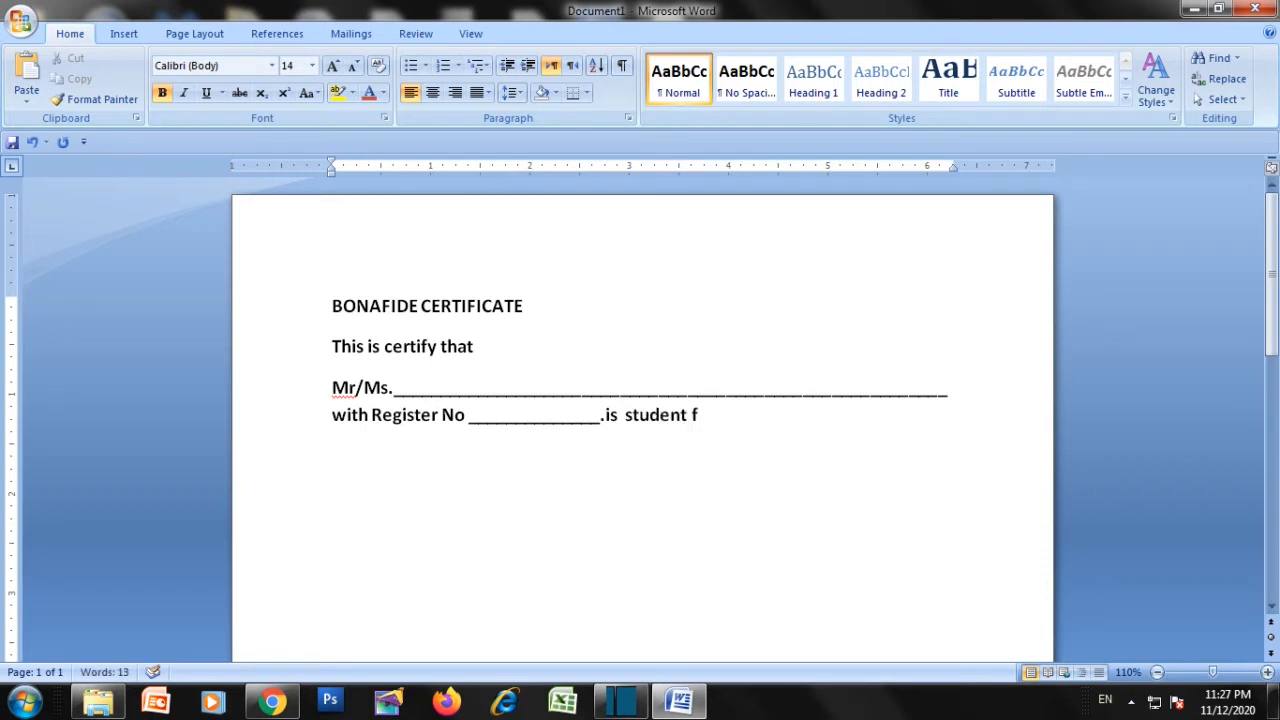
{"action": "key", "text": "BackSpace"}
Continue with "of", an underscore blank, "year for the academic year" and a second underscore blank ending in a period
{"action": "type", "text": "of _________"}
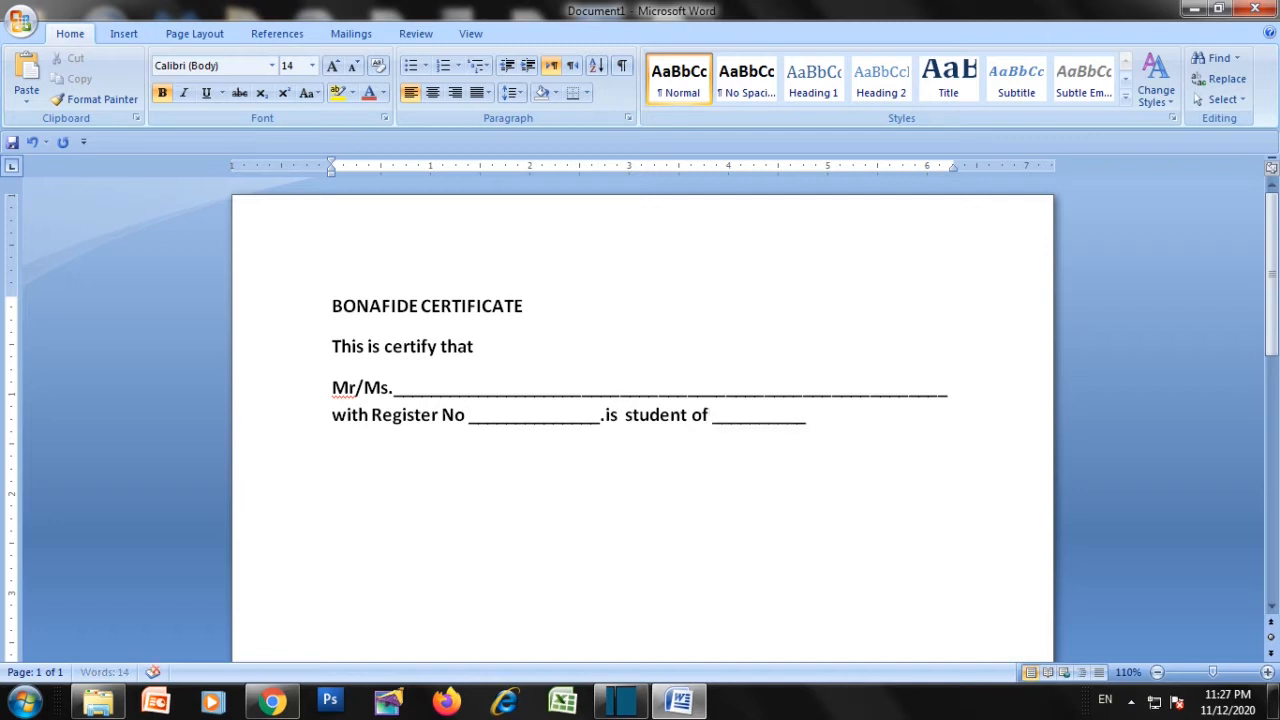
{"action": "type", "text": "____"}
{"action": "type", "text": "  year for"}
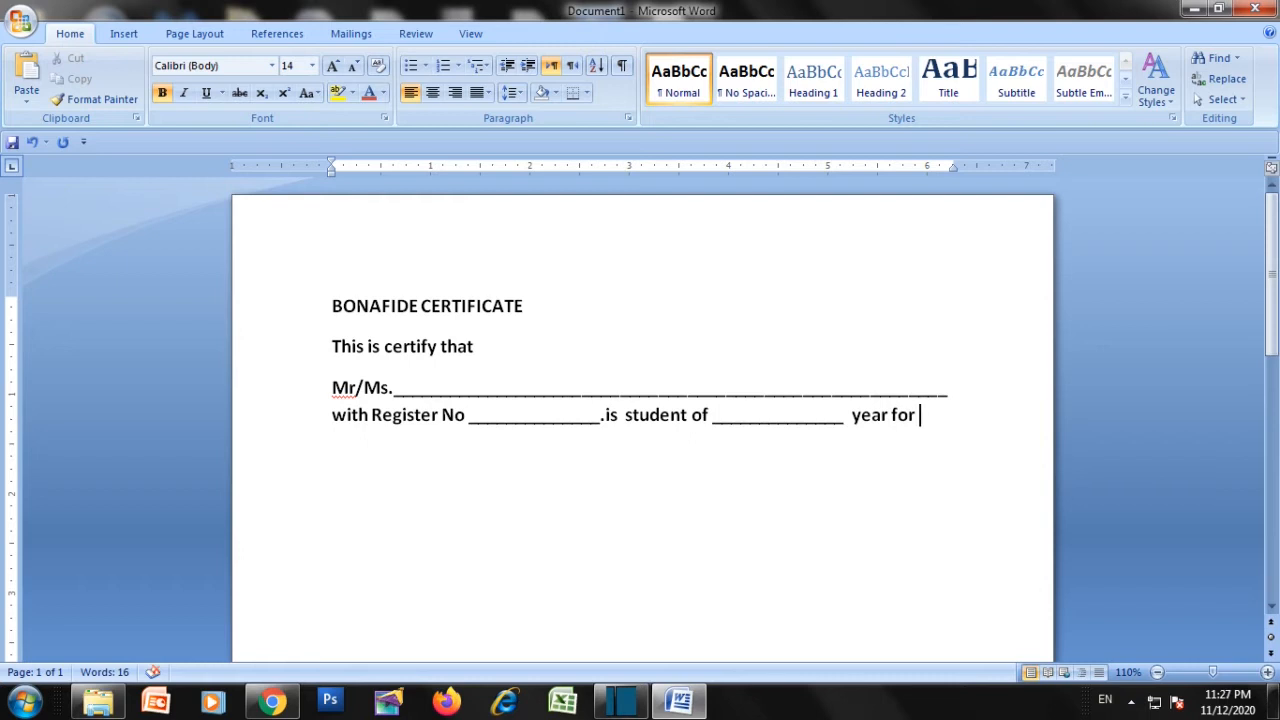
{"action": "type", "text": "the academi"}
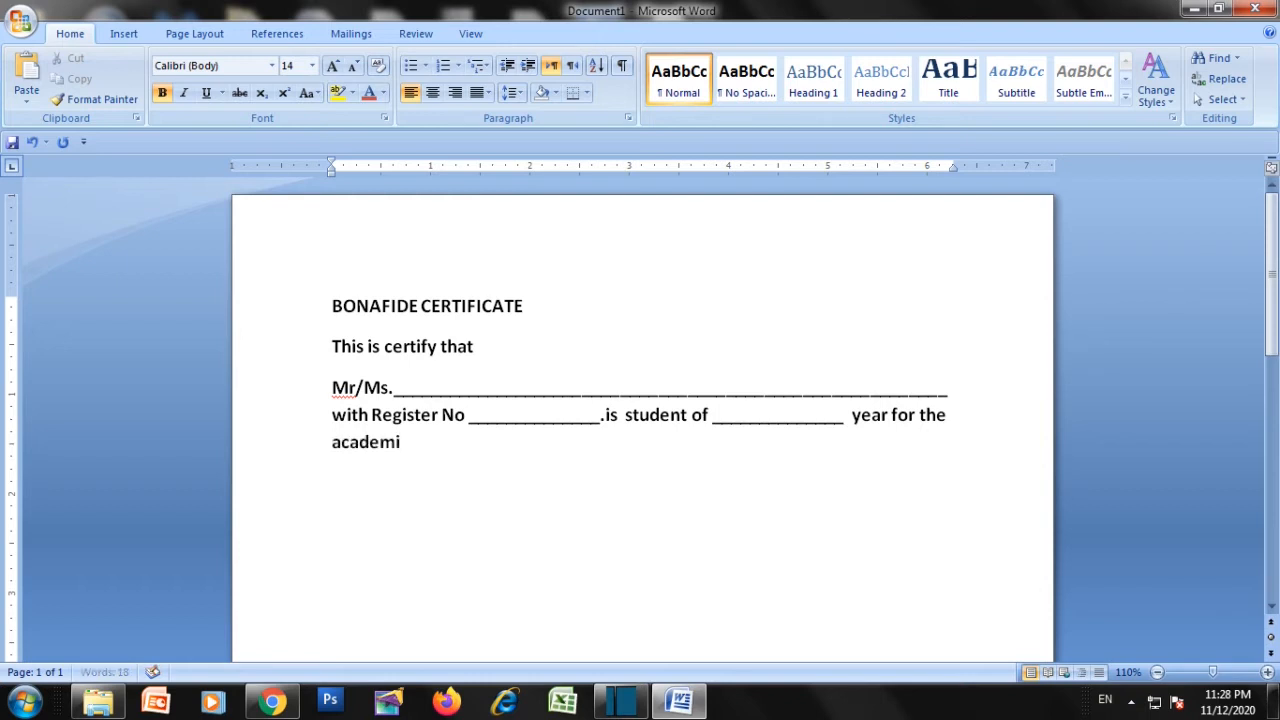
{"action": "type", "text": "c year _"}
{"action": "type", "text": "________________"}
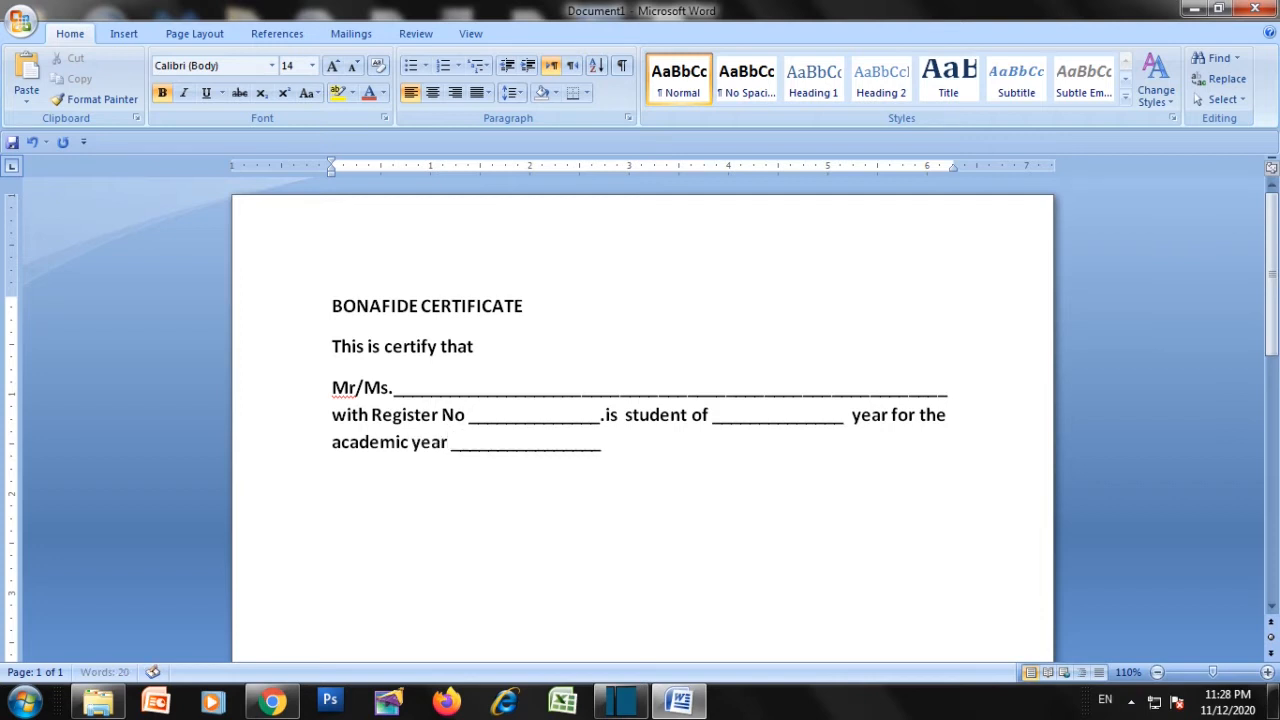
{"action": "key", "text": "BackSpace"}
{"action": "key", "text": "BackSpace"}
{"action": "type", "text": "."}
Continue after the academic year blank with "According to record his date of birth is" and an underscore blank
{"action": "type", "text": "S"}
{"action": "key", "text": "BackSpace"}
{"action": "type", "text": "Accor"}
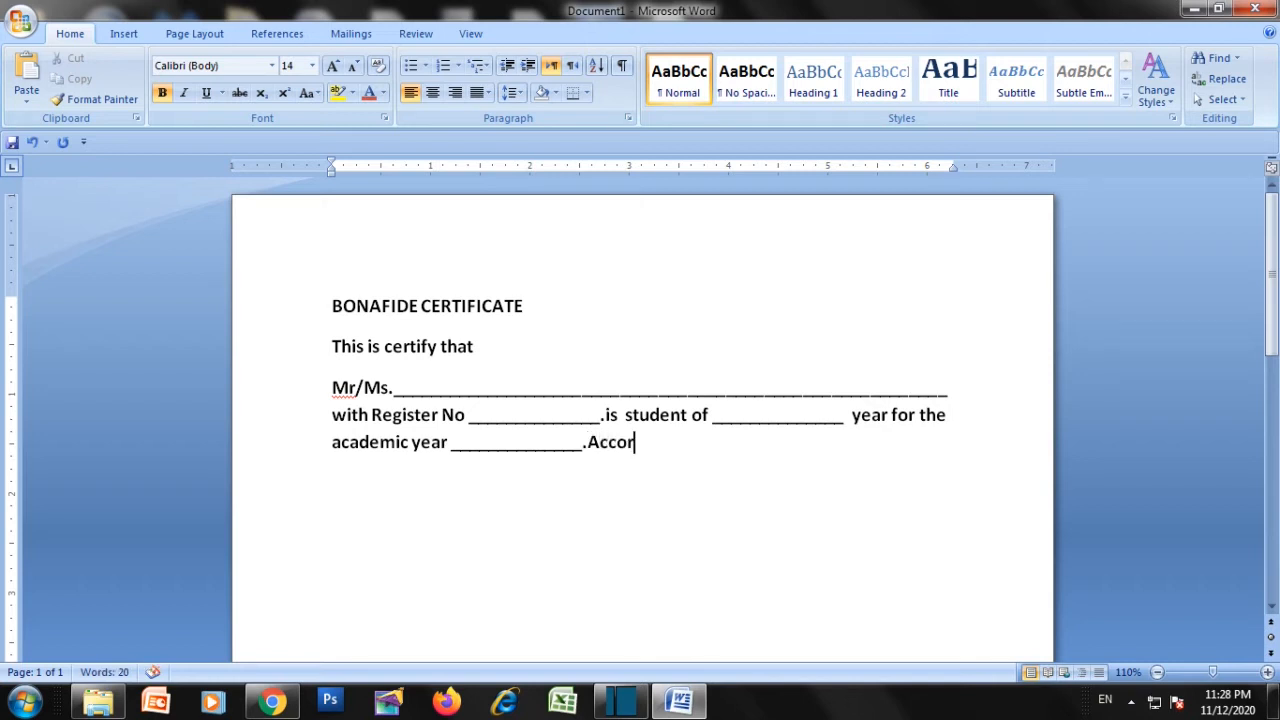
{"action": "type", "text": "ding  to rec"}
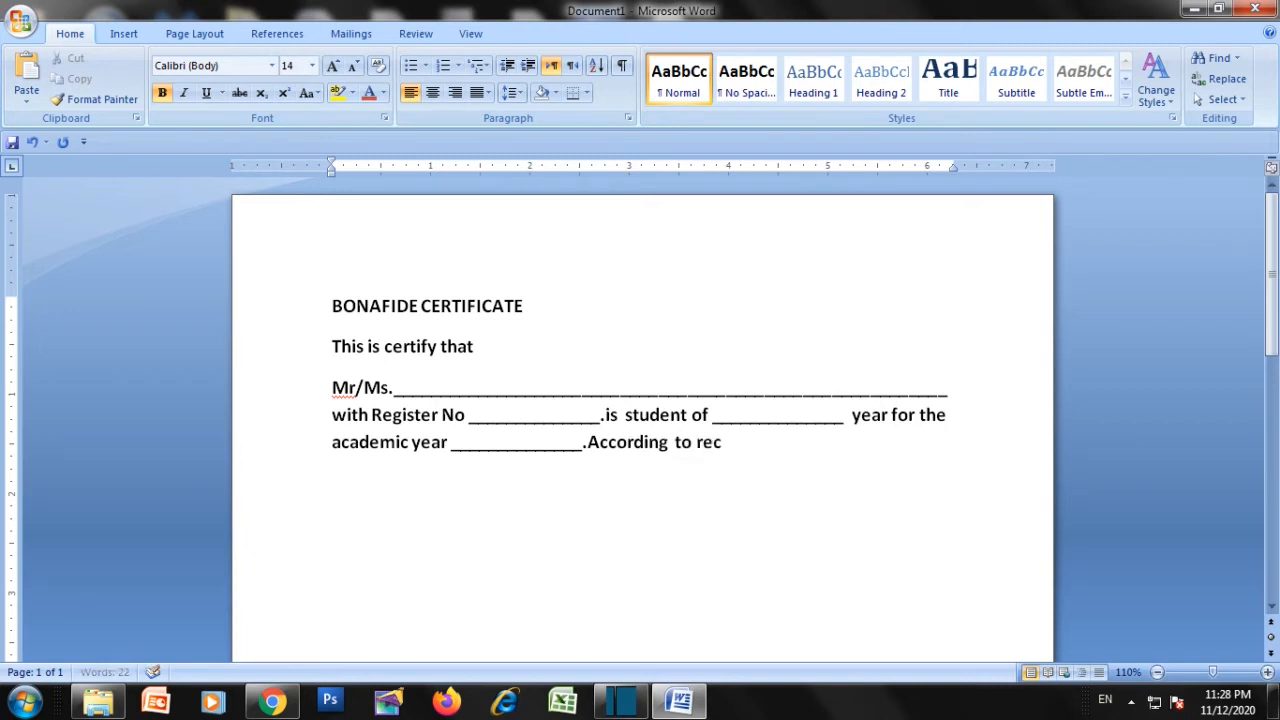
{"action": "type", "text": "ord his"}
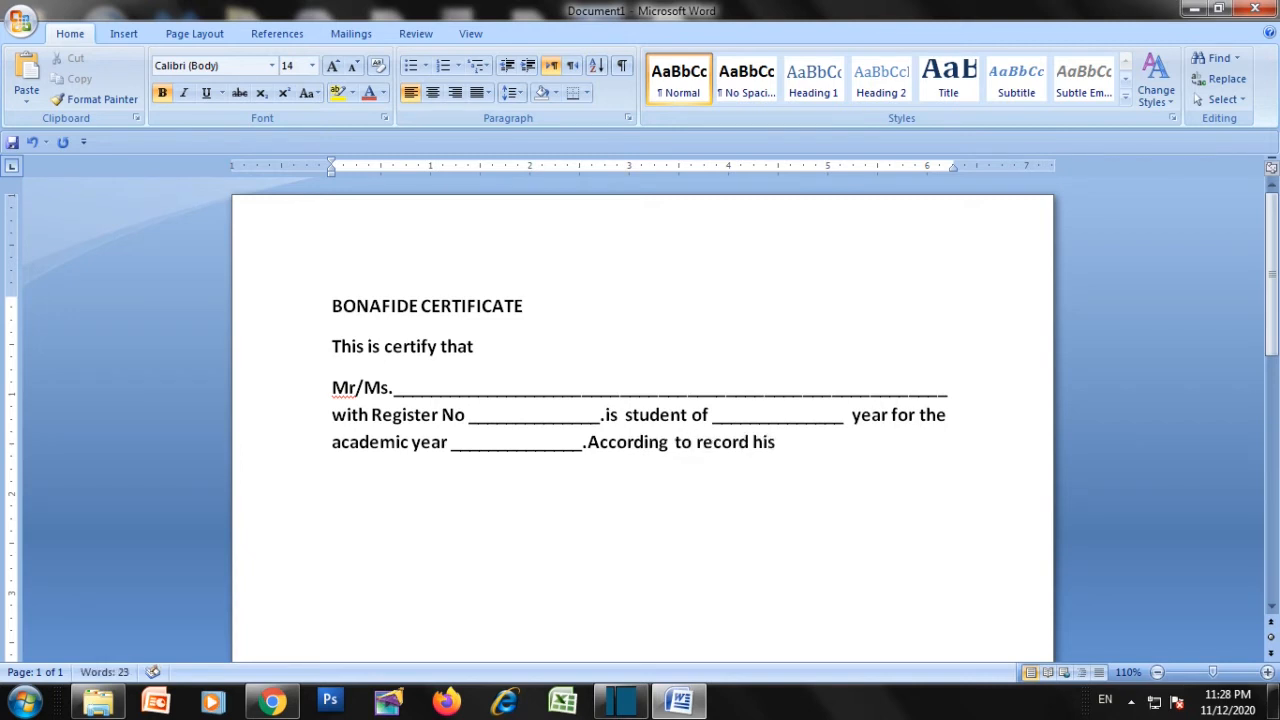
{"action": "type", "text": " date of bir"}
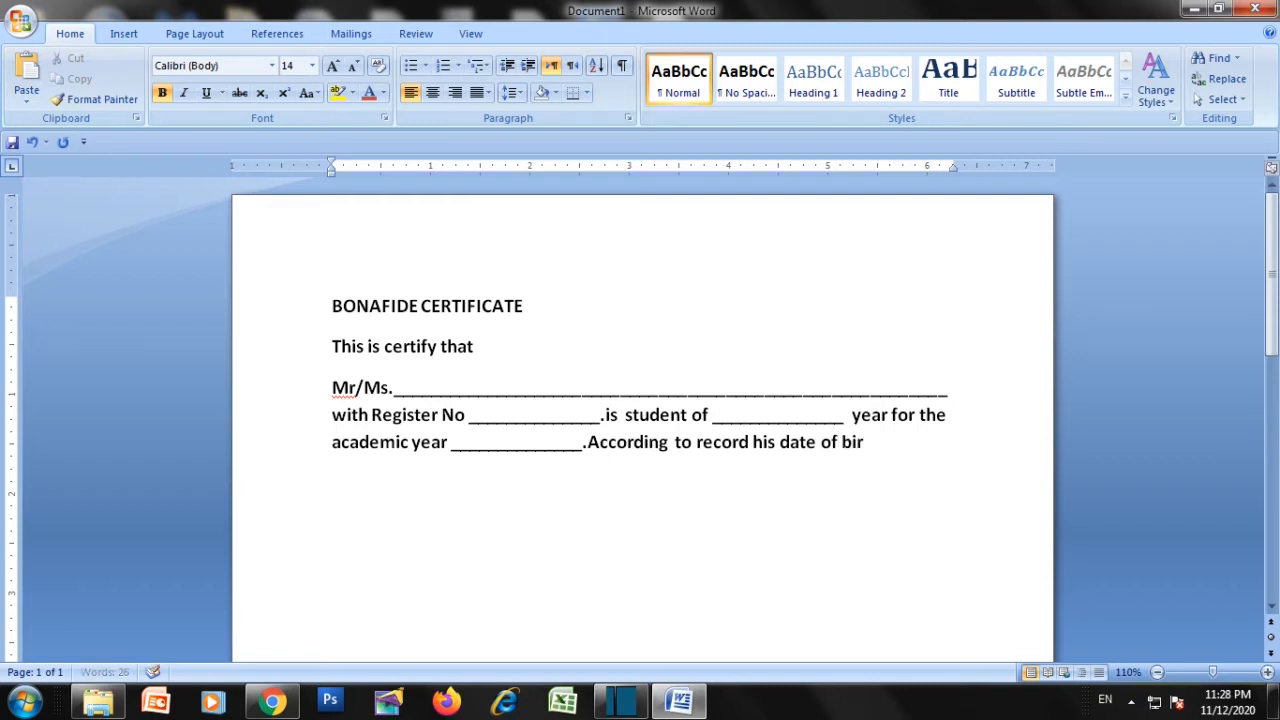
{"action": "type", "text": "th is"}
{"action": "type", "text": " _____"}
{"action": "type", "text": "______"}
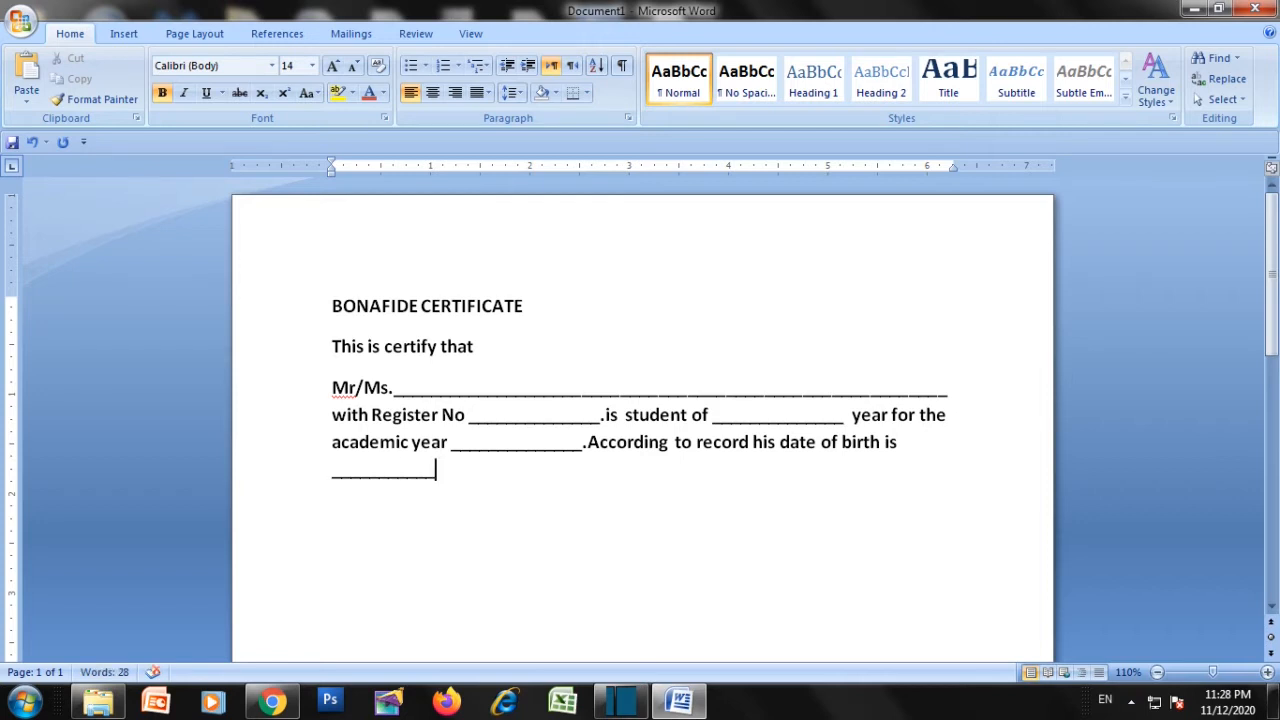
Add a new indented paragraph reading "He is bonafied student of our College."
{"action": "key", "text": "Return"}
{"action": "key", "text": "Tab"}
{"action": "type", "text": "He is bona"}
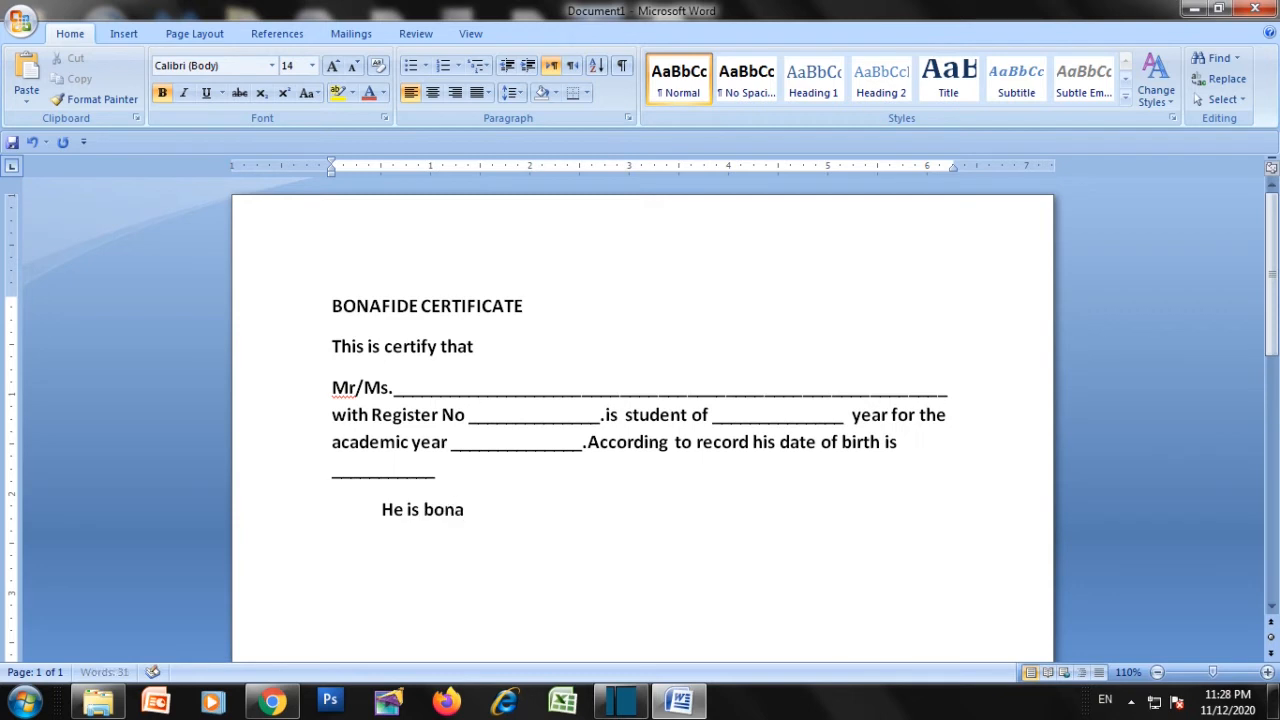
{"action": "type", "text": "fied"}
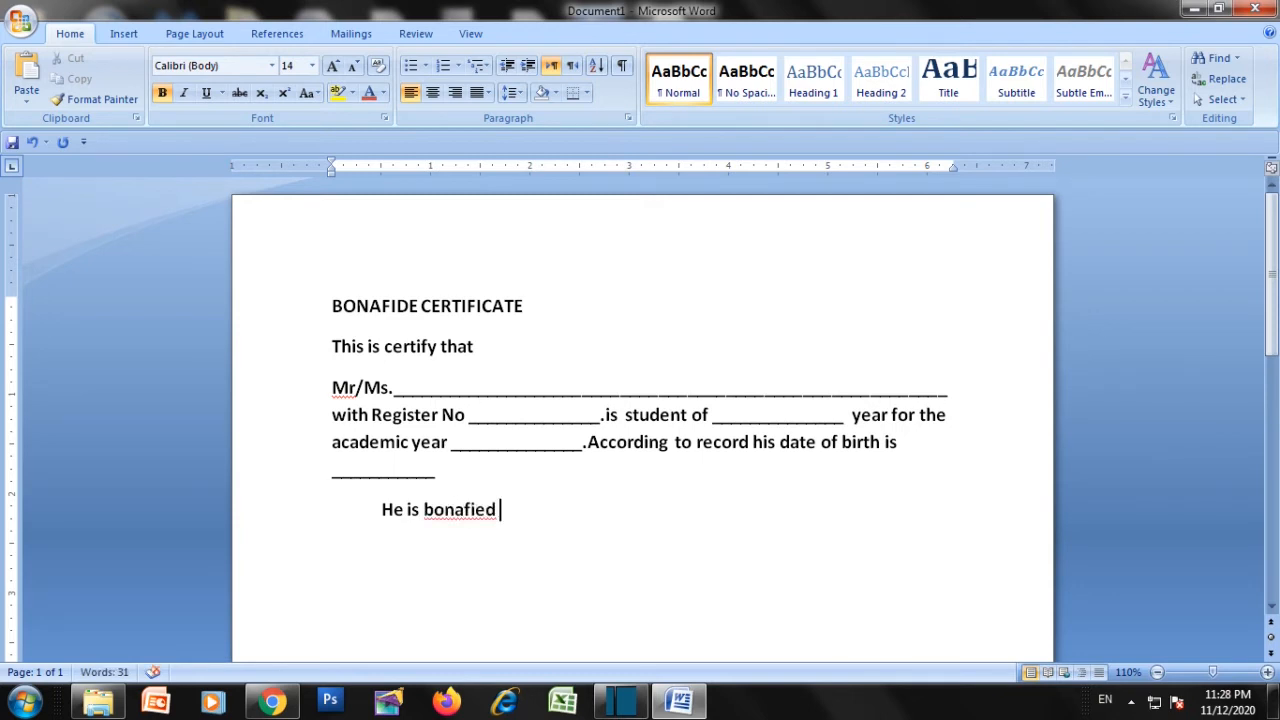
{"action": "type", "text": " student o"}
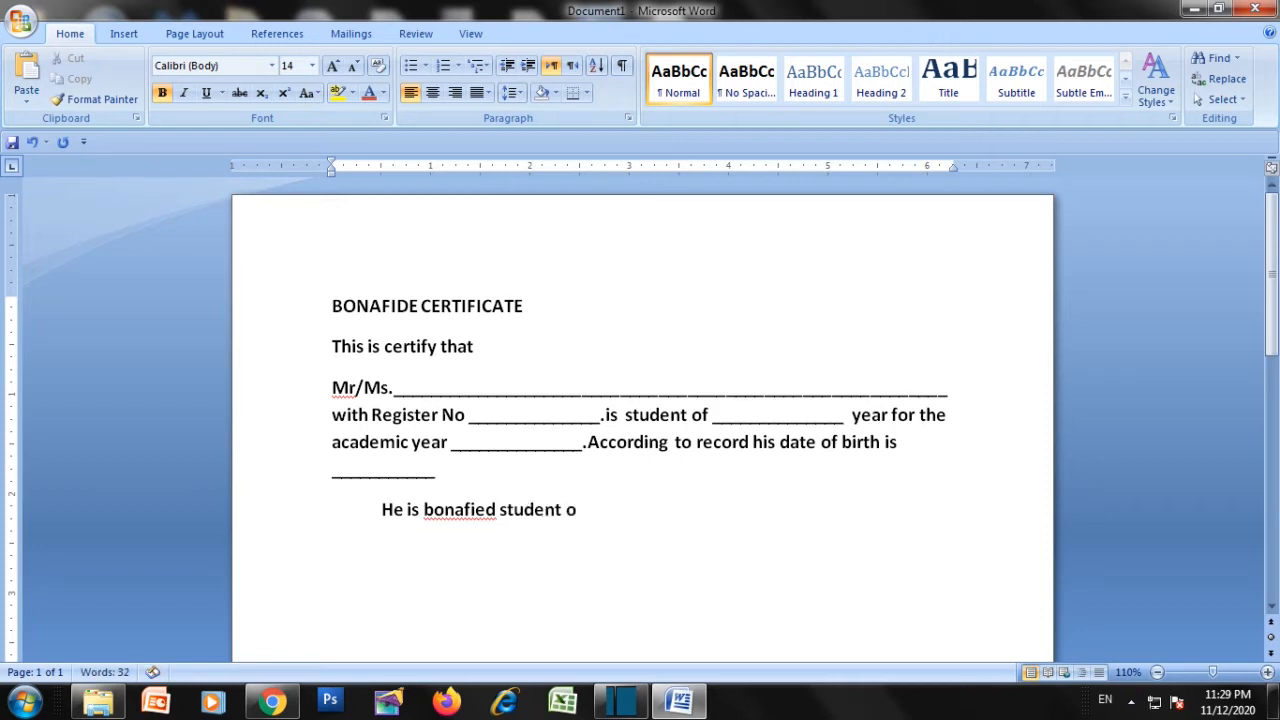
{"action": "type", "text": "f our College."}
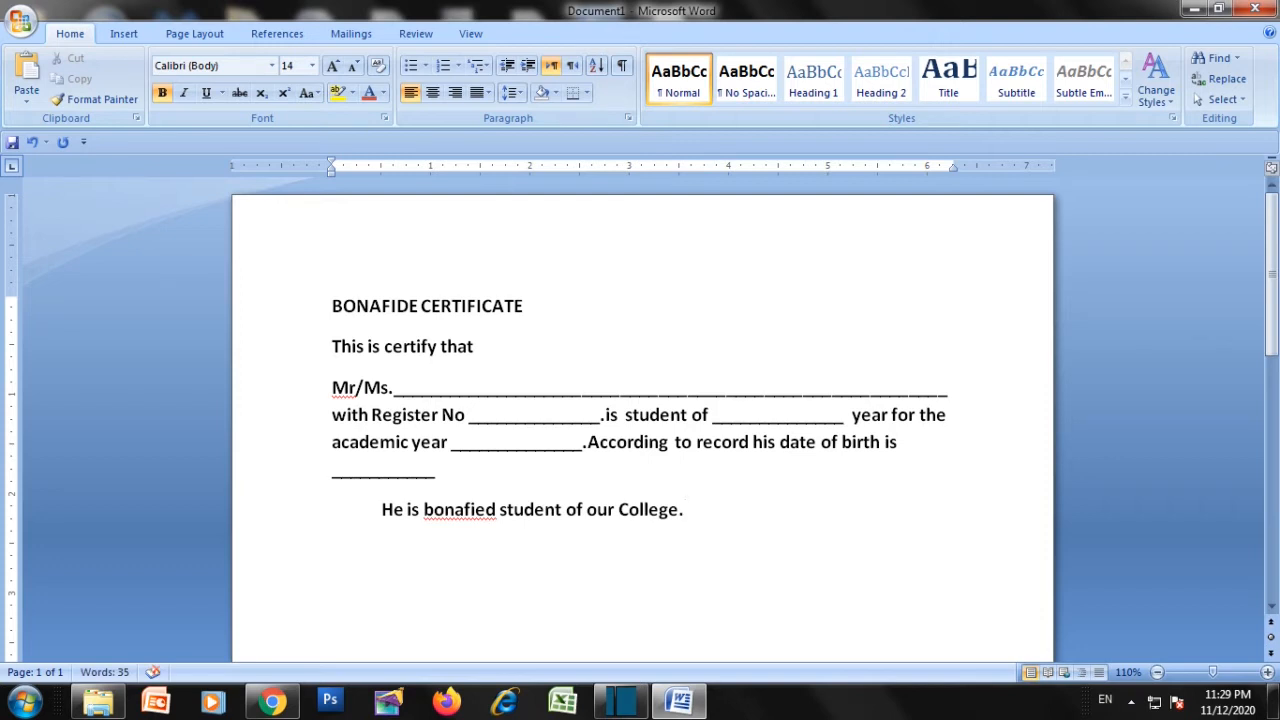
Add the signature label "PRINCIPAL" below the last sentence, leaving empty space above it for signing
{"action": "key", "text": "Return"}
{"action": "key", "text": "Return"}
{"action": "type", "text": "PRINCIPAL"}
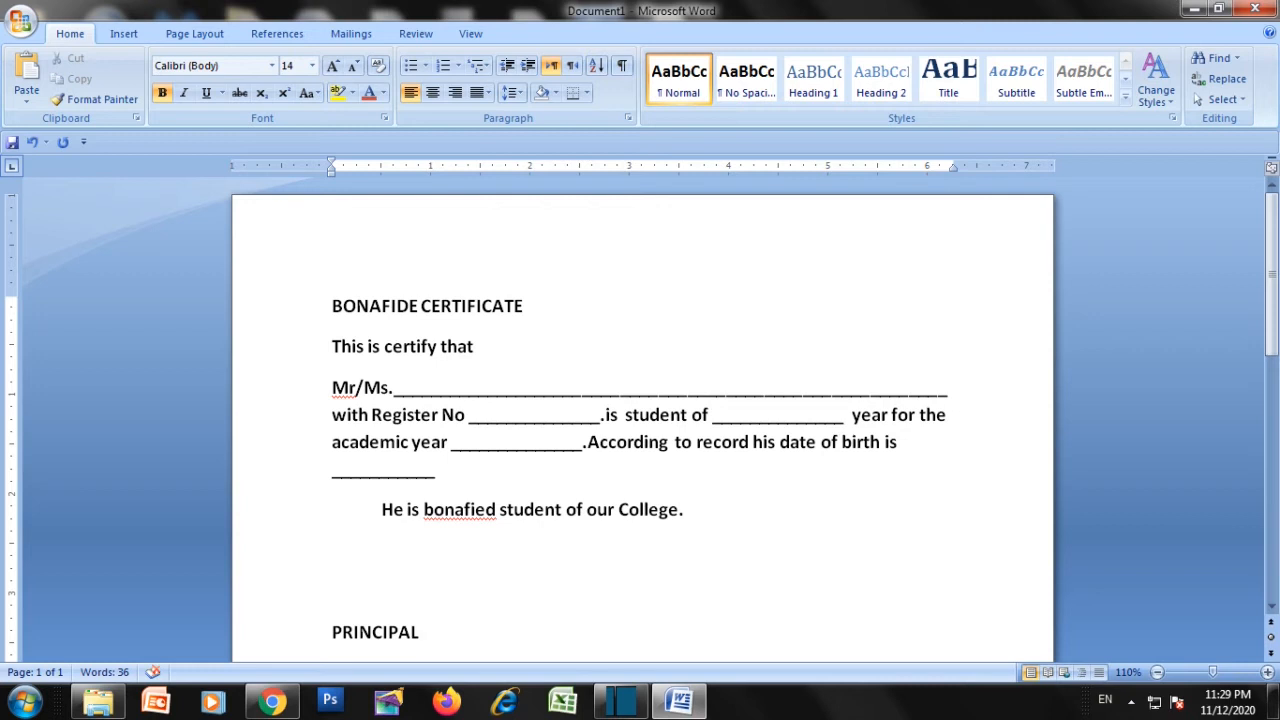
Enlarge the "BONAFIDE CERTIFICATE" title to 16 pt and center it
{"action": "left_click", "coordinate": [268, 308]}
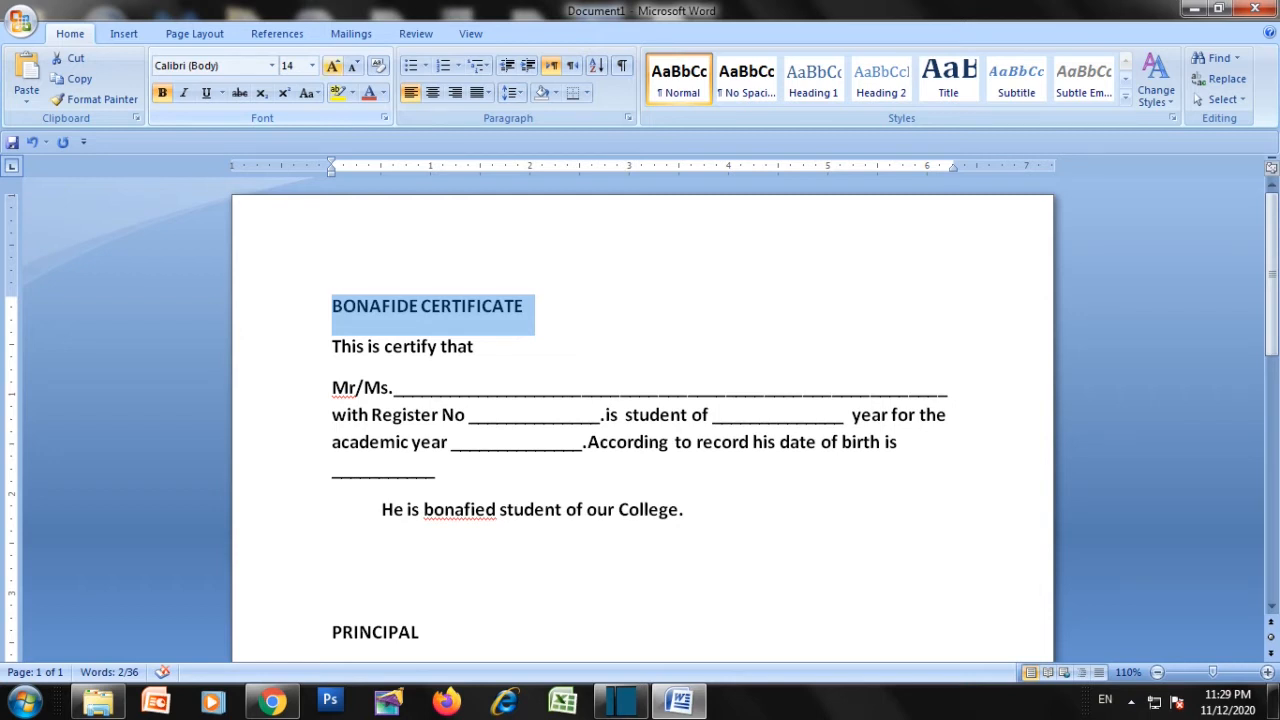
{"action": "left_click", "coordinate": [333, 65]}
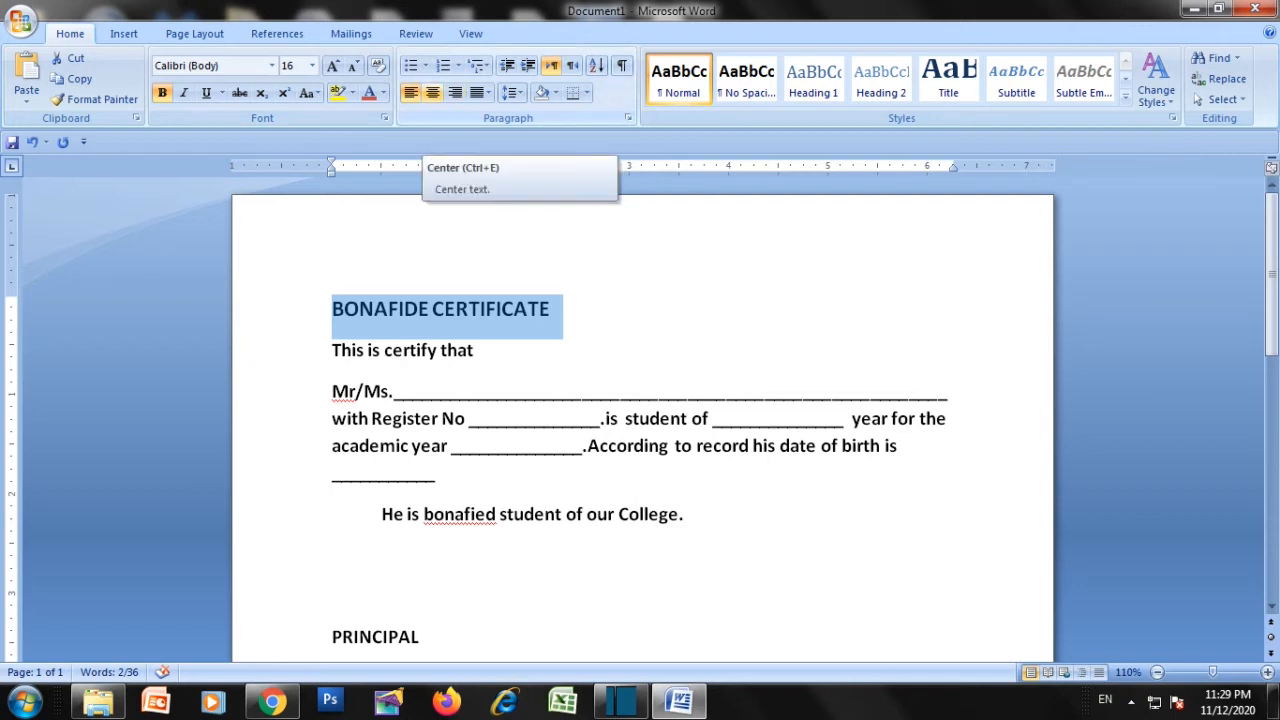
{"action": "left_click", "coordinate": [432, 92]}
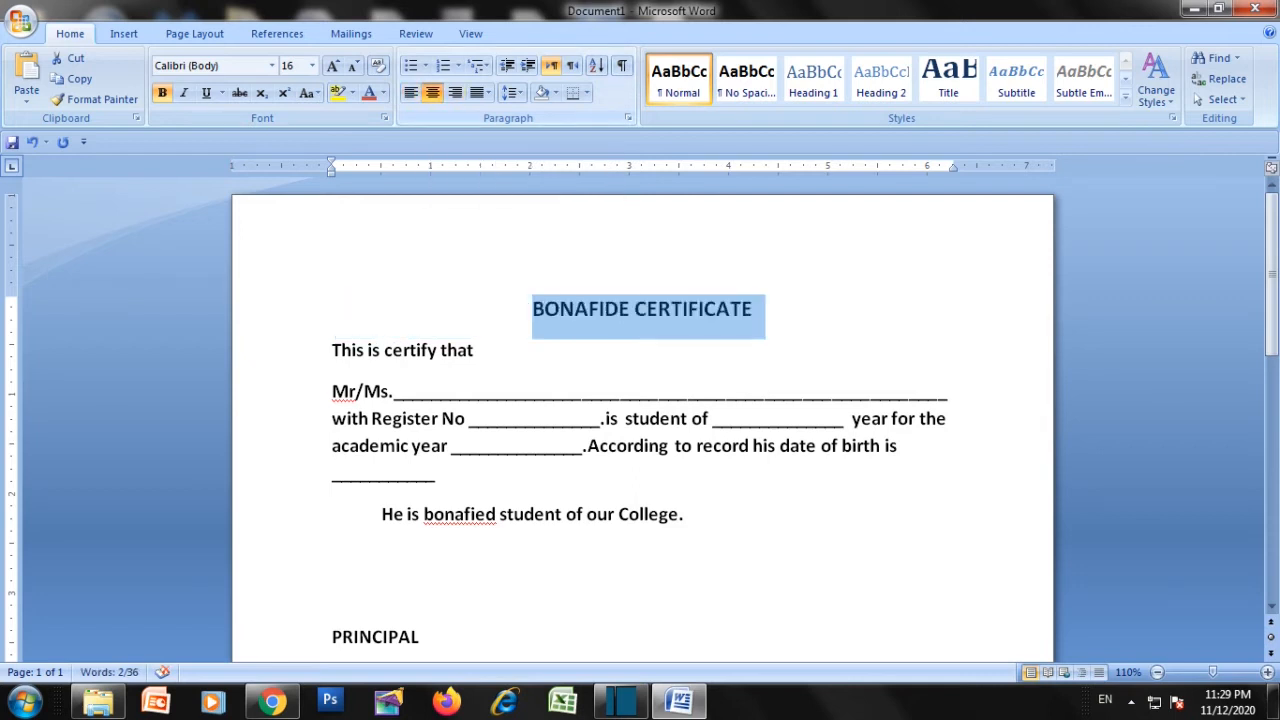
{"action": "left_click", "coordinate": [533, 309]}
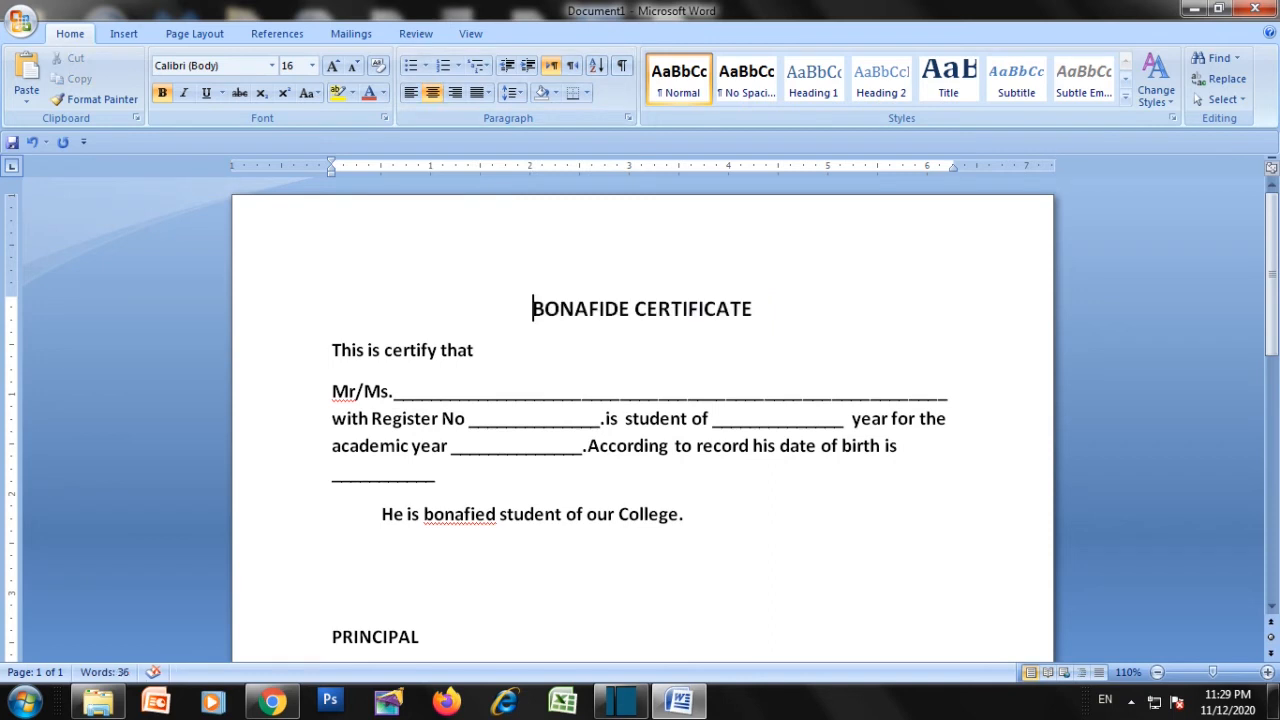
Reduce the page's top margin and give the "This is certify that" line a 0.5 inch first-line indent
{"action": "left_click_drag", "start_coordinate": [11, 296], "coordinate": [11, 237]}
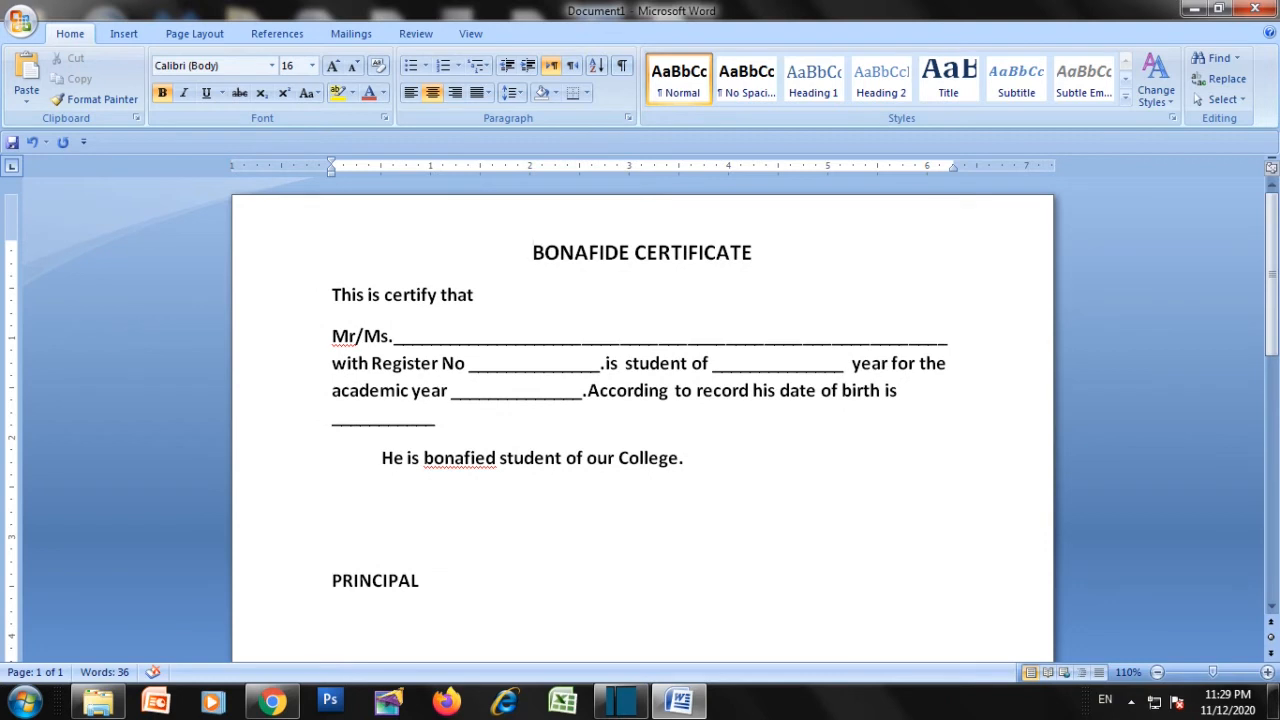
{"action": "left_click", "coordinate": [333, 295]}
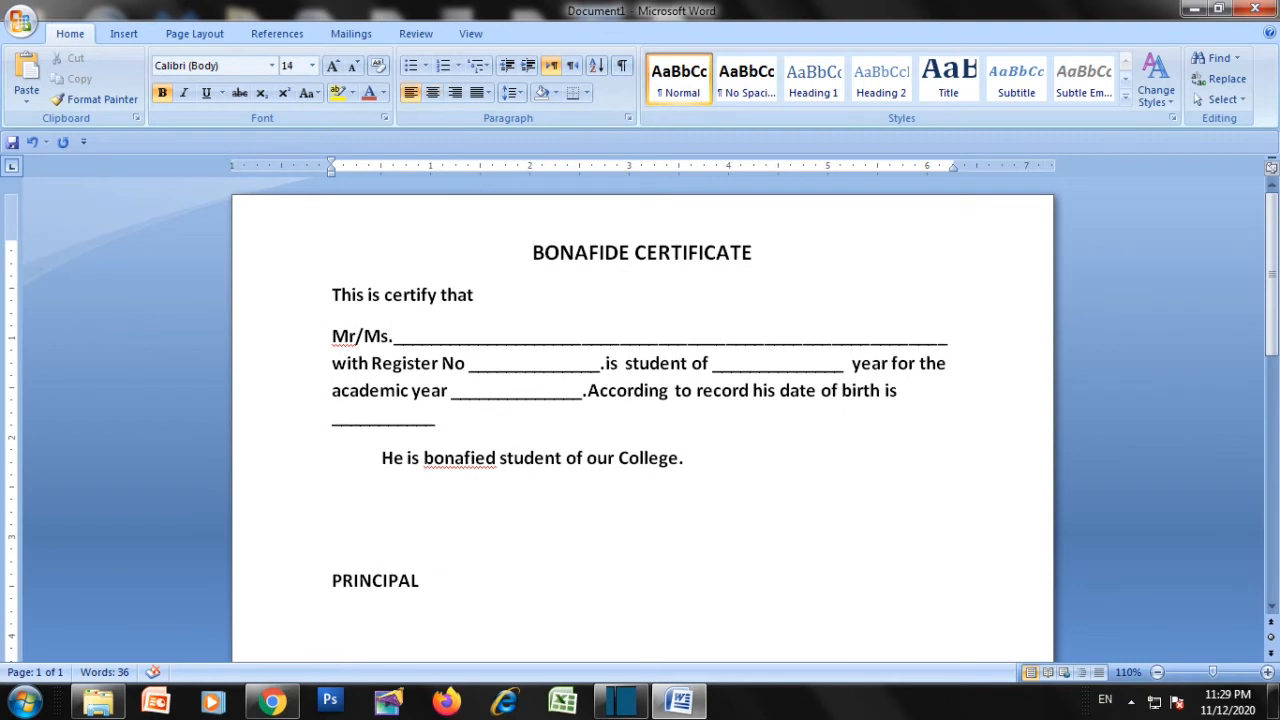
{"action": "key", "text": "Tab"}
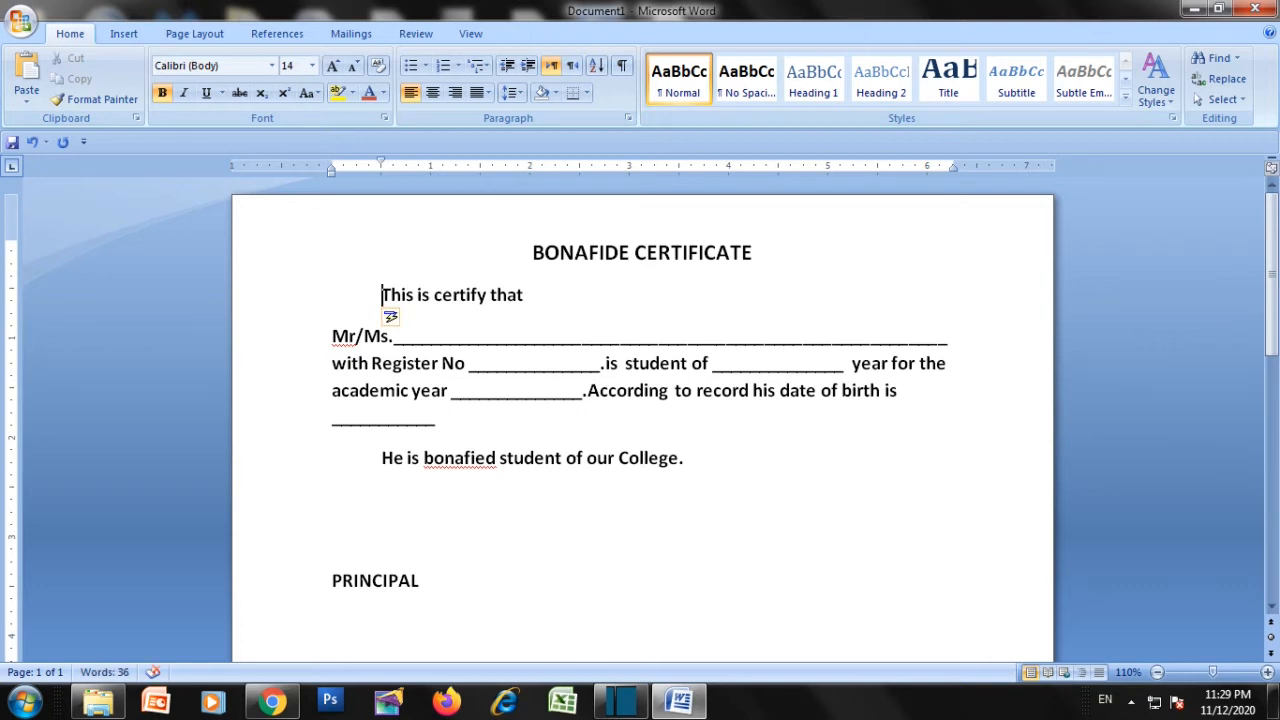
Justify the paragraph running from "Mr/Ms." to the date of birth blank
{"action": "key", "text": "ctrl+Down"}
{"action": "key", "text": "shift+Down"}
{"action": "key", "text": "shift+Down"}
{"action": "key", "text": "shift+Down"}
{"action": "key", "text": "shift+Down"}
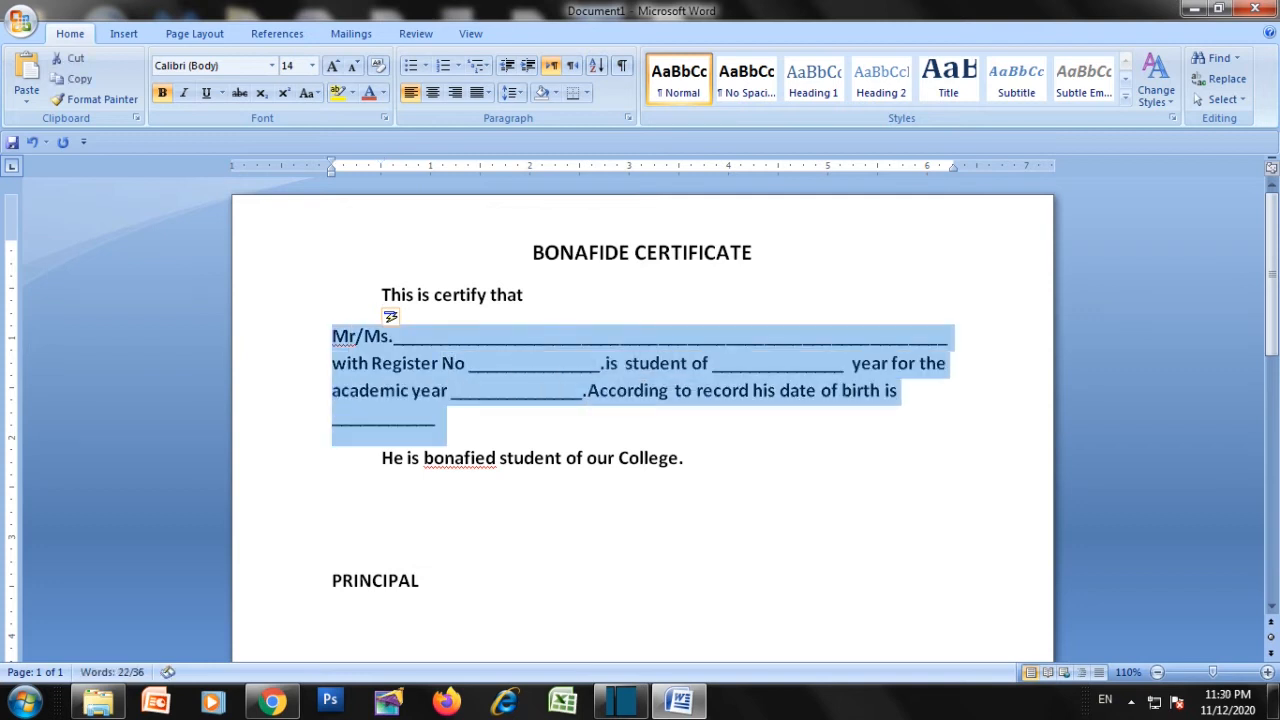
{"action": "left_click", "coordinate": [487, 92]}
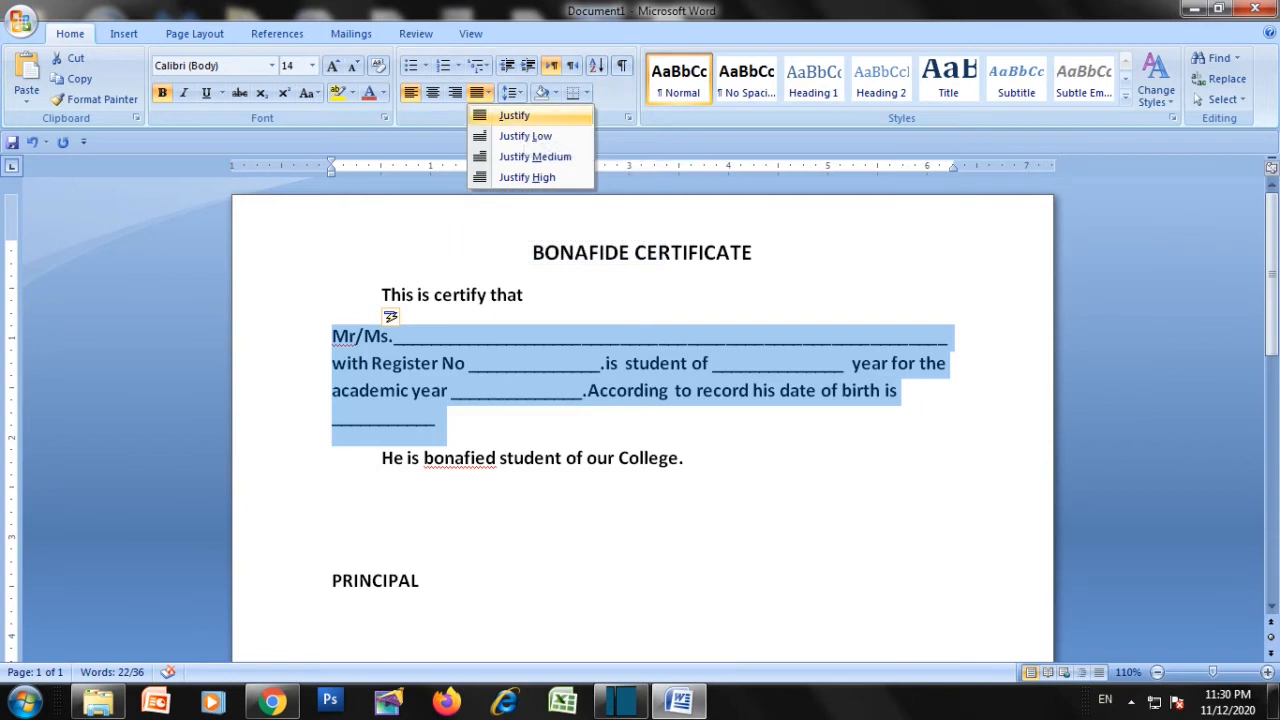
{"action": "left_click", "coordinate": [514, 115]}
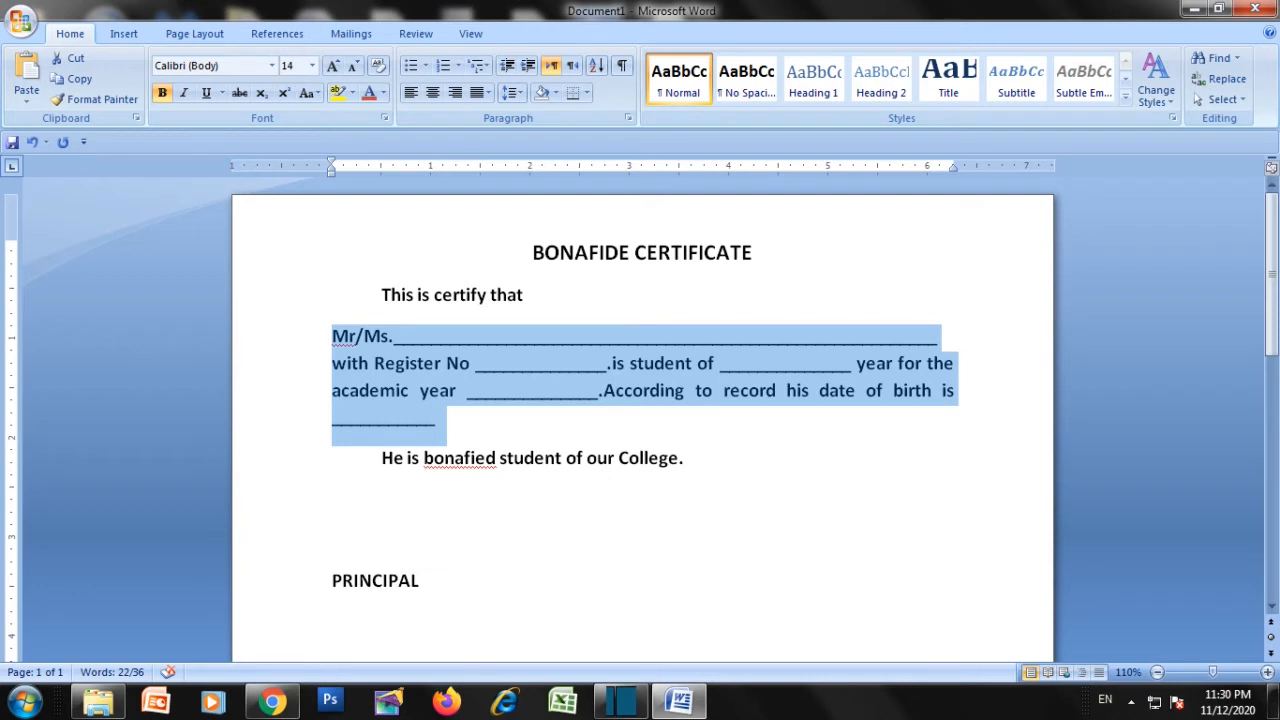
{"action": "left_click", "coordinate": [542, 391]}
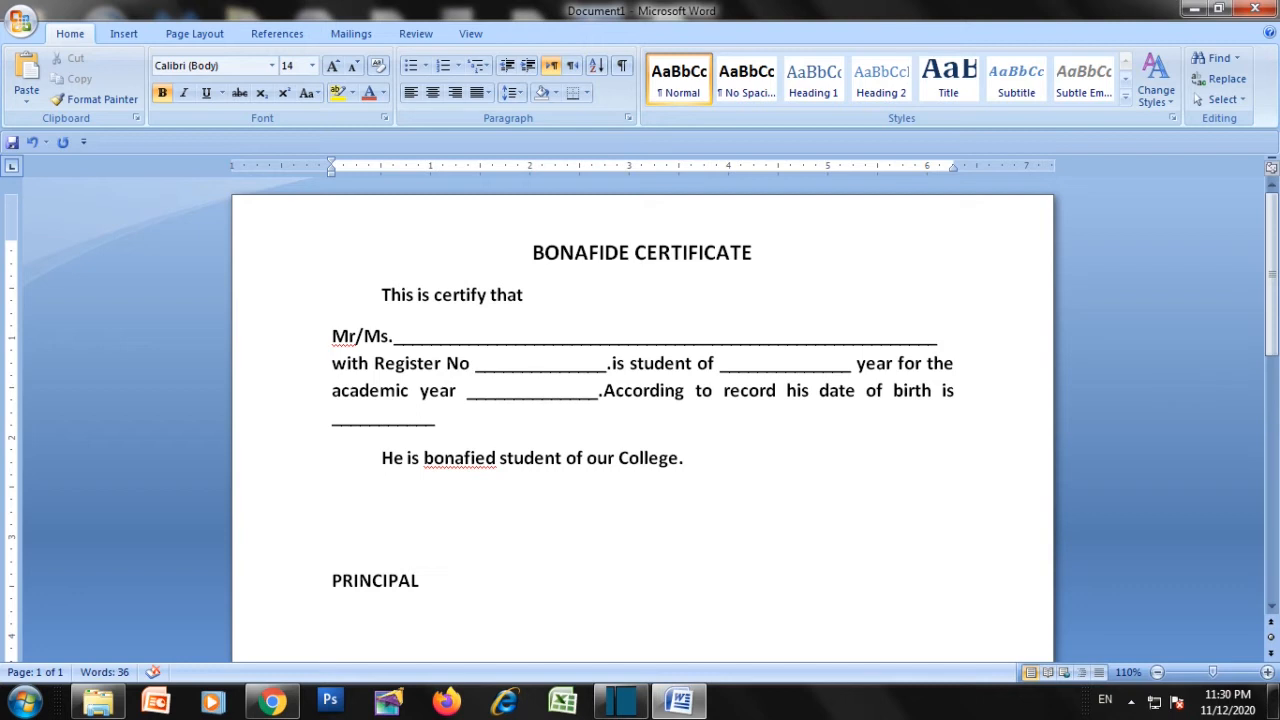
Indent the "PRINCIPAL" label so that it starts at the 5 inch mark on the ruler
{"action": "left_click", "coordinate": [333, 581]}
{"action": "key", "text": "Tab"}
{"action": "key", "text": "Tab"}
{"action": "key", "text": "Tab"}
{"action": "key", "text": "Tab"}
{"action": "key", "text": "Tab"}
{"action": "key", "text": "Tab"}
{"action": "key", "text": "Tab"}
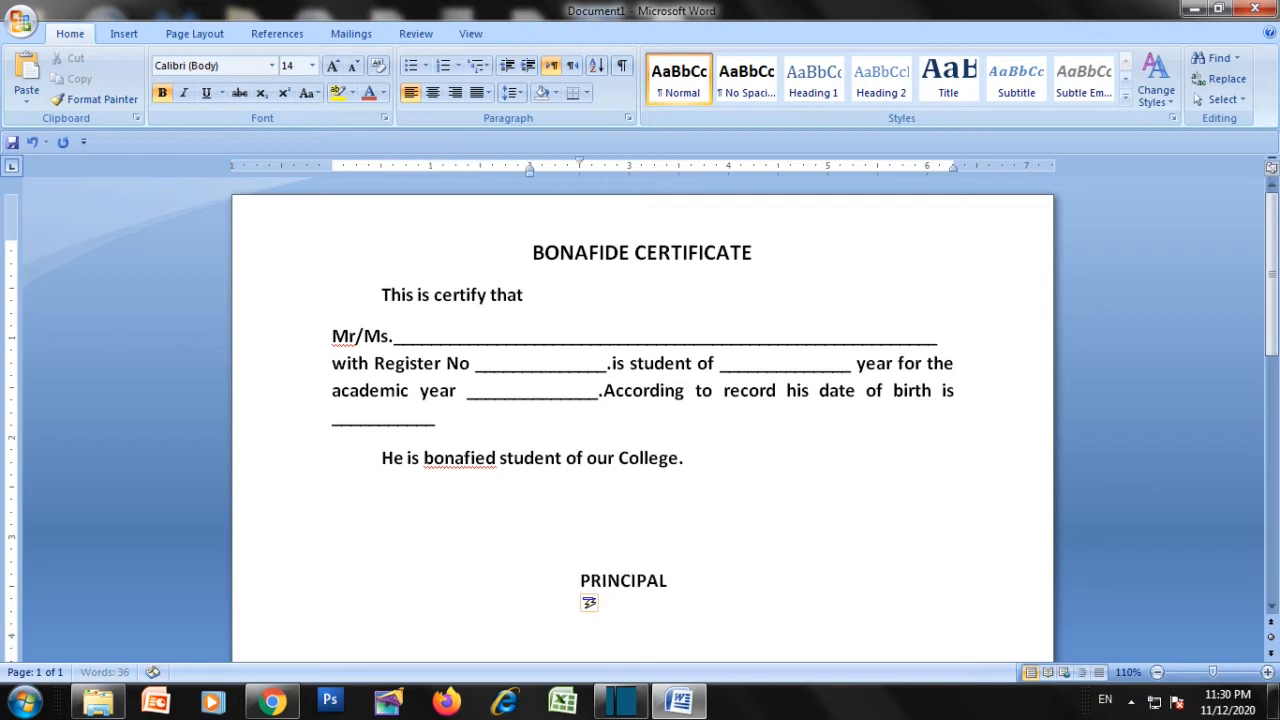
{"action": "key", "text": "Tab"}
{"action": "key", "text": "Tab"}
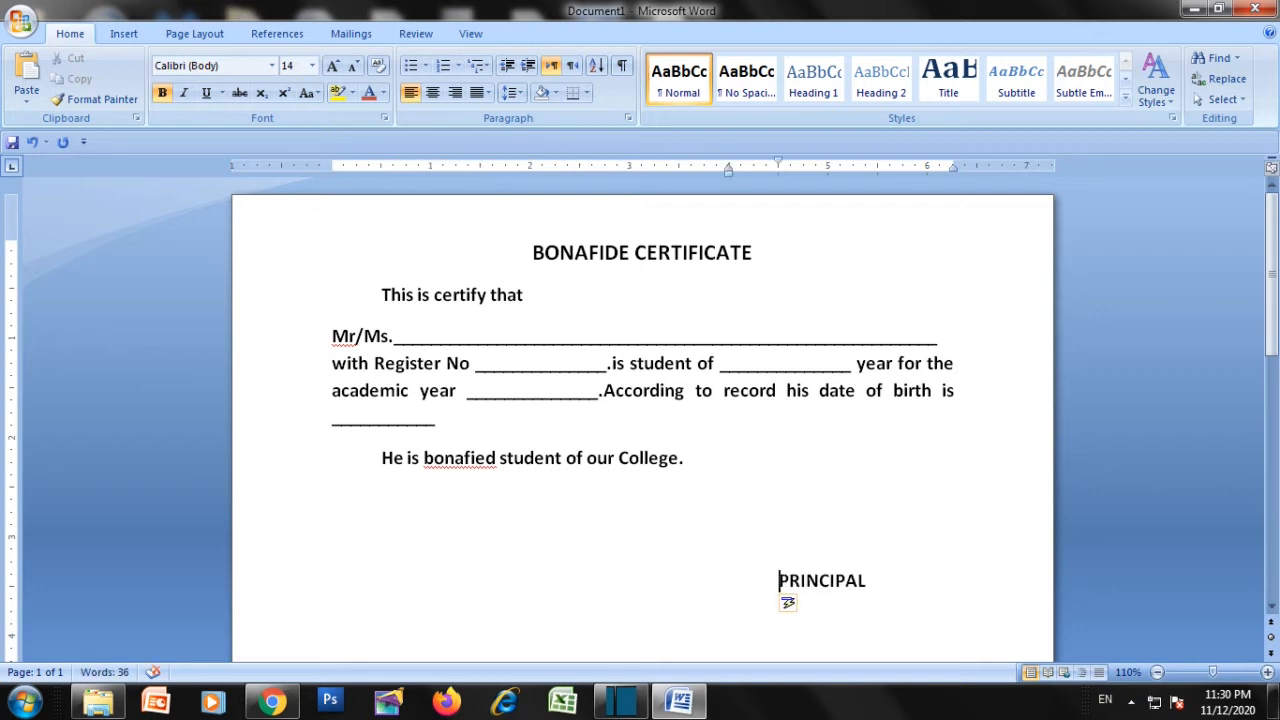
{"action": "key", "text": "Tab"}
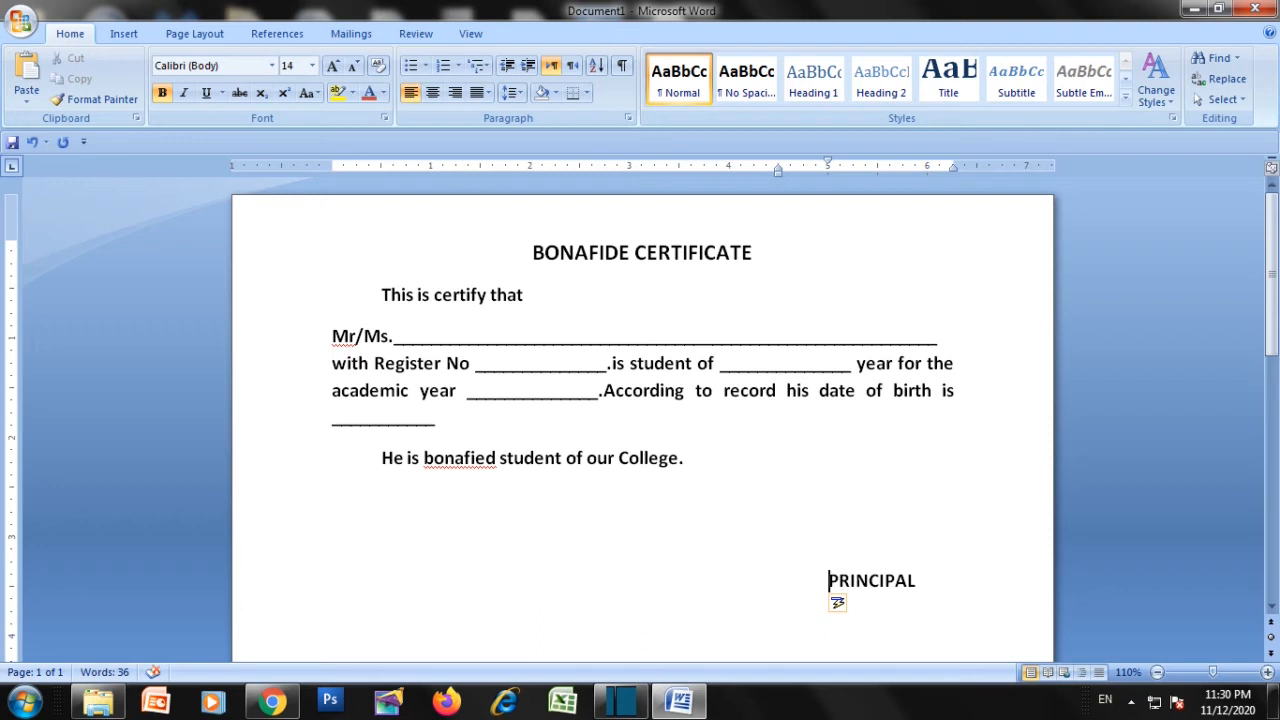
Set the line spacing to 1.5 for the text from "Mr/Ms." through "He is bonafied student of our College."
{"action": "left_click_drag", "start_coordinate": [333, 337], "coordinate": [692, 462]}
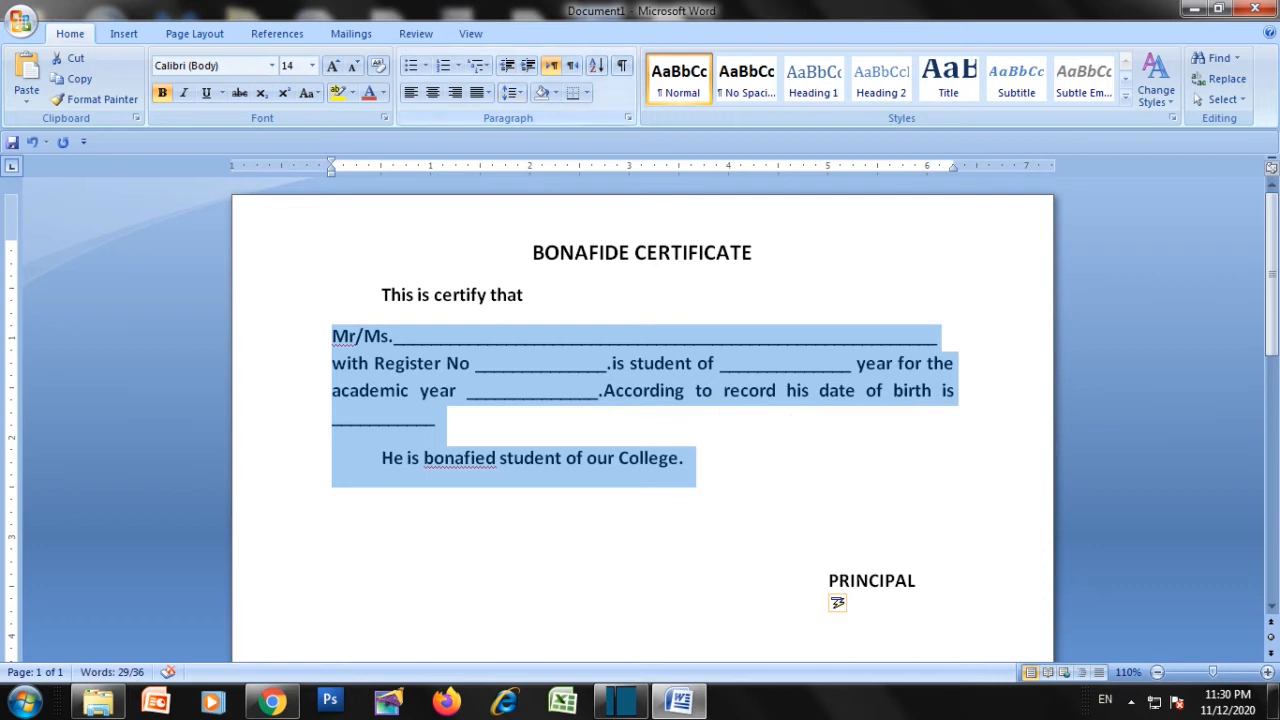
{"action": "left_click", "coordinate": [510, 92]}
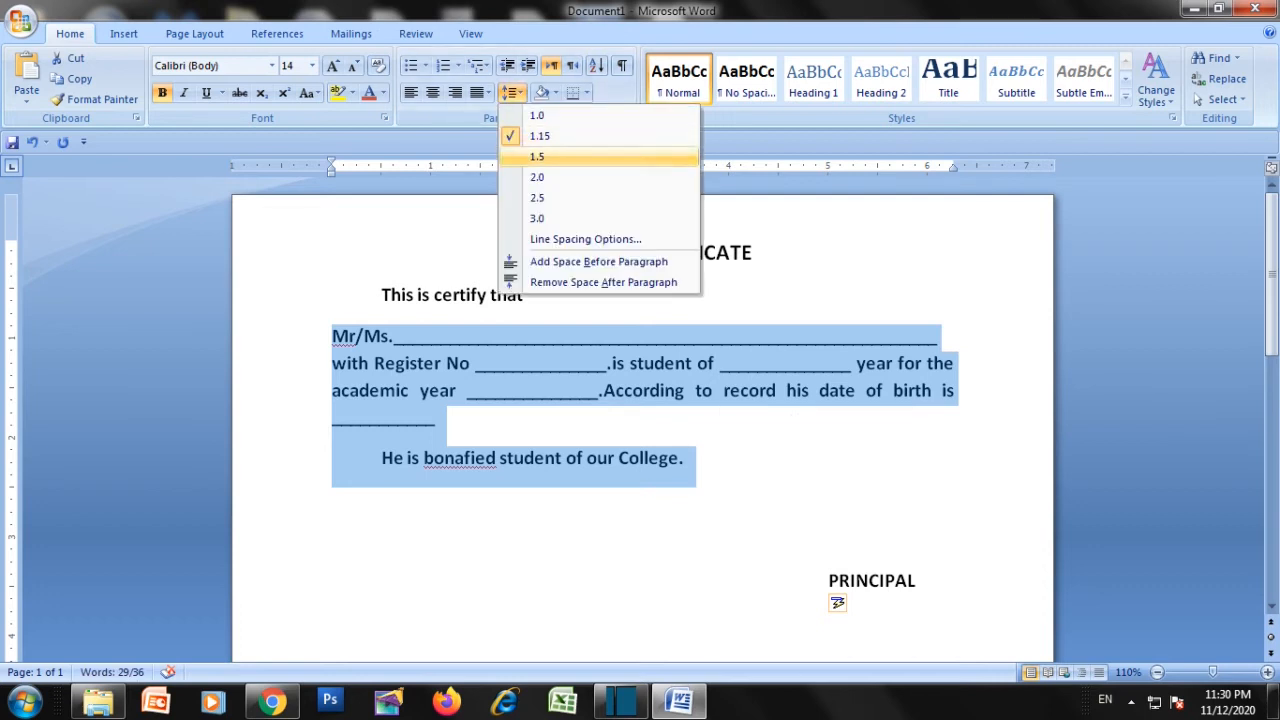
{"action": "left_click", "coordinate": [560, 156]}
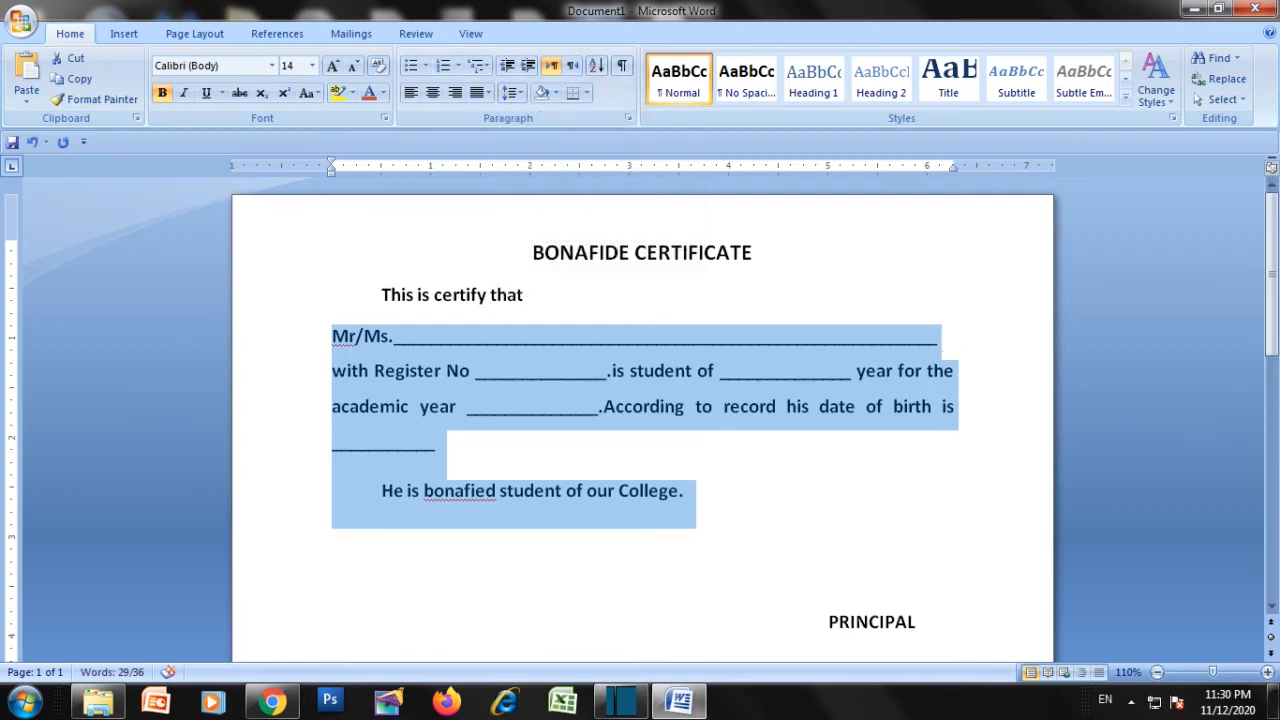
{"action": "left_click", "coordinate": [550, 370]}
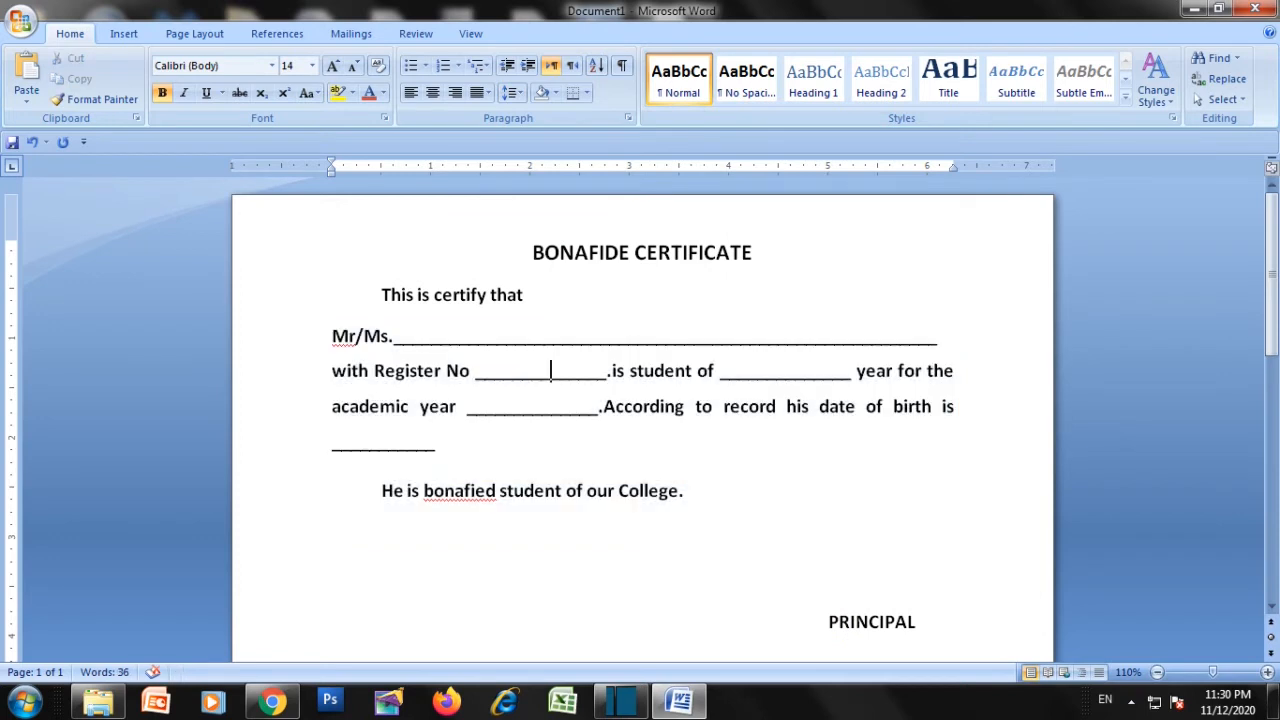
Insert an empty line below the title, with 1.0 line spacing and 6 pt of space after it
{"action": "left_click", "coordinate": [754, 253]}
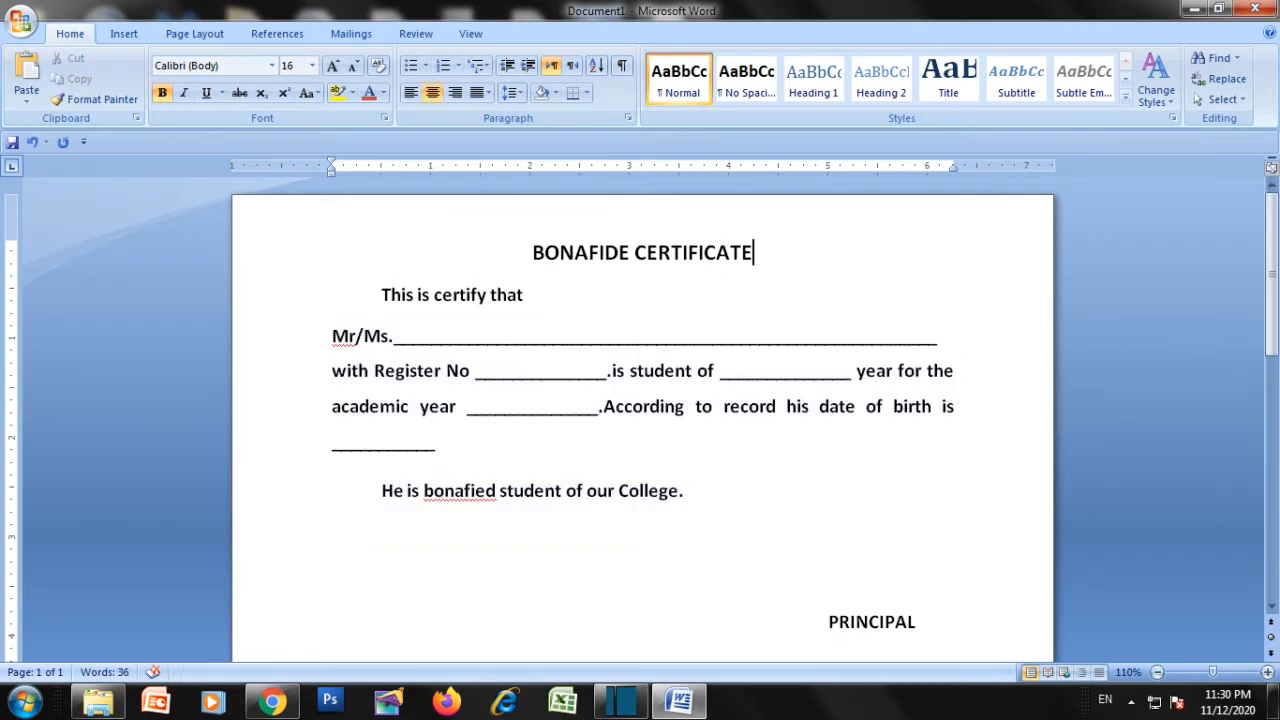
{"action": "key", "text": "Return"}
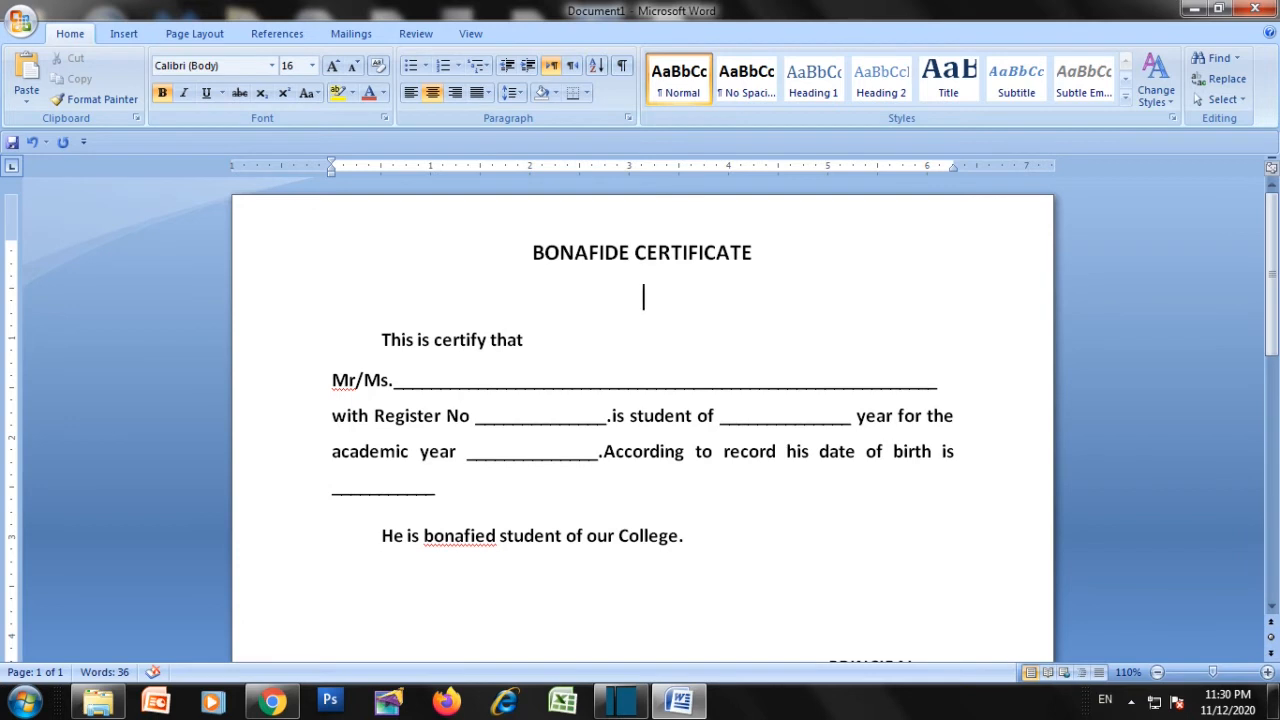
{"action": "left_click", "coordinate": [512, 92]}
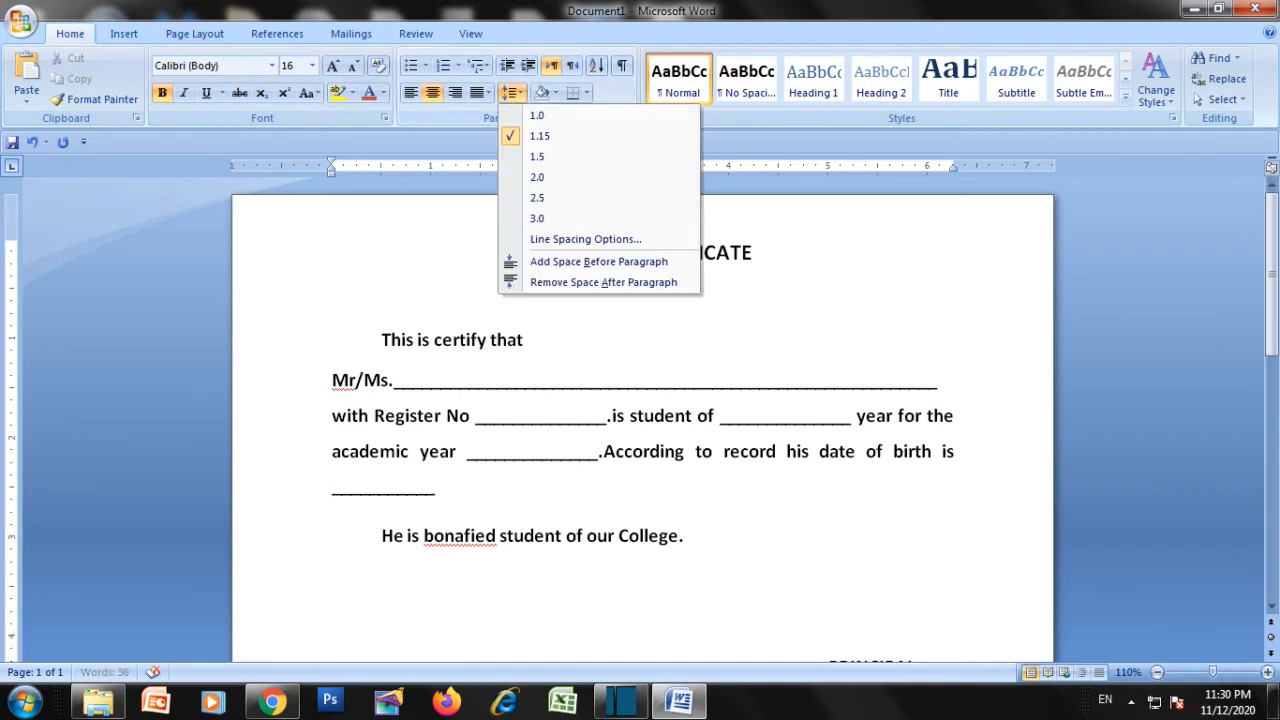
{"action": "left_click", "coordinate": [537, 115]}
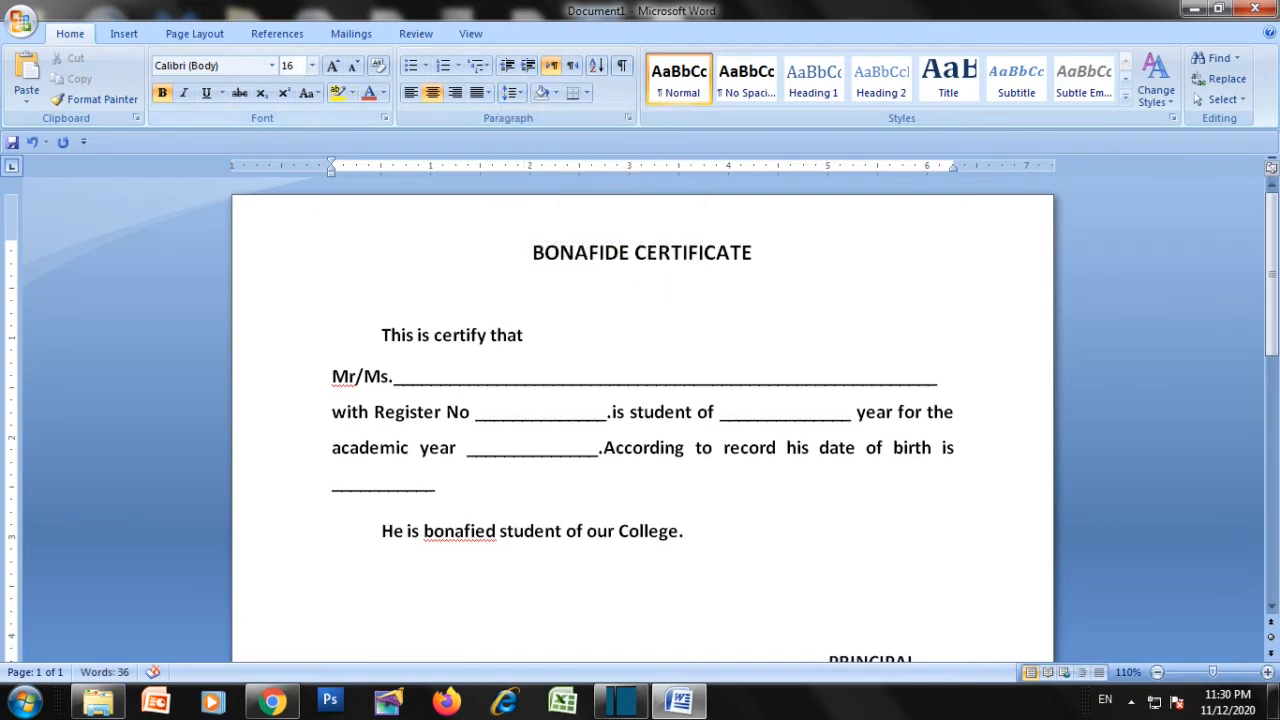
{"action": "left_click", "coordinate": [194, 33]}
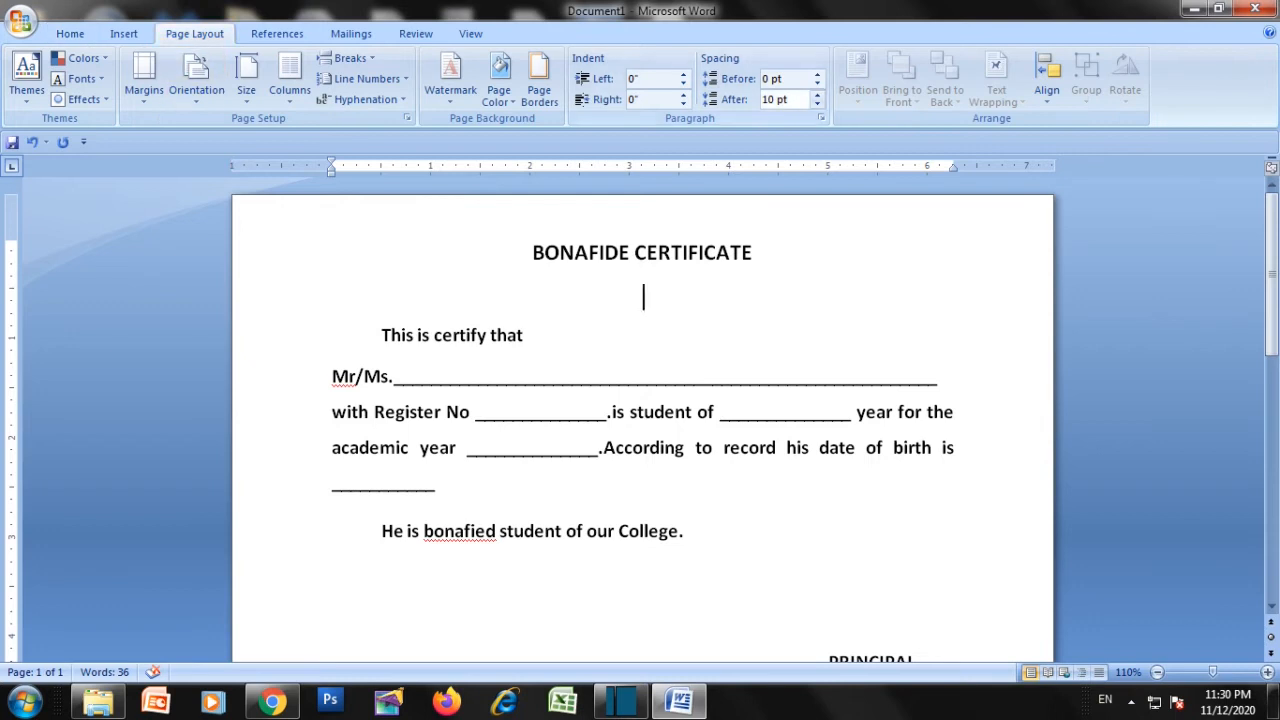
{"action": "left_click", "coordinate": [817, 103]}
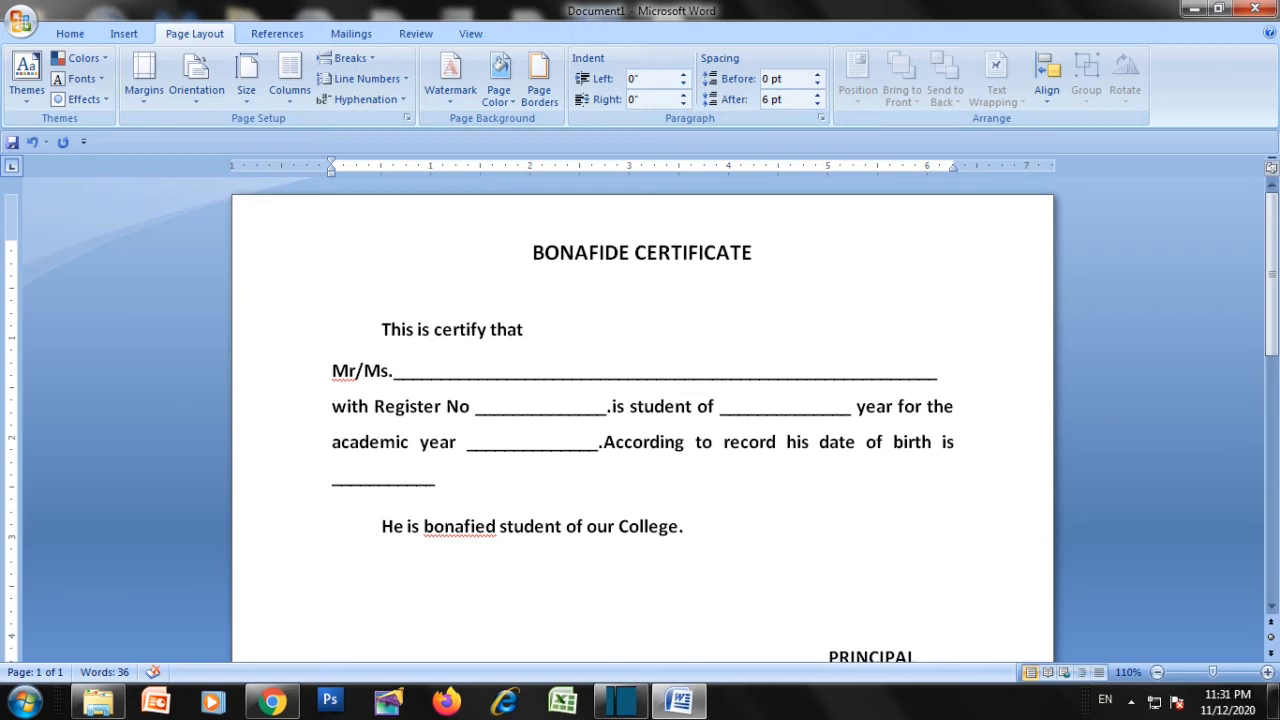
Lengthen the blank after "academic year" by two underscores
{"action": "left_click", "coordinate": [552, 442]}
{"action": "type", "text": "__"}
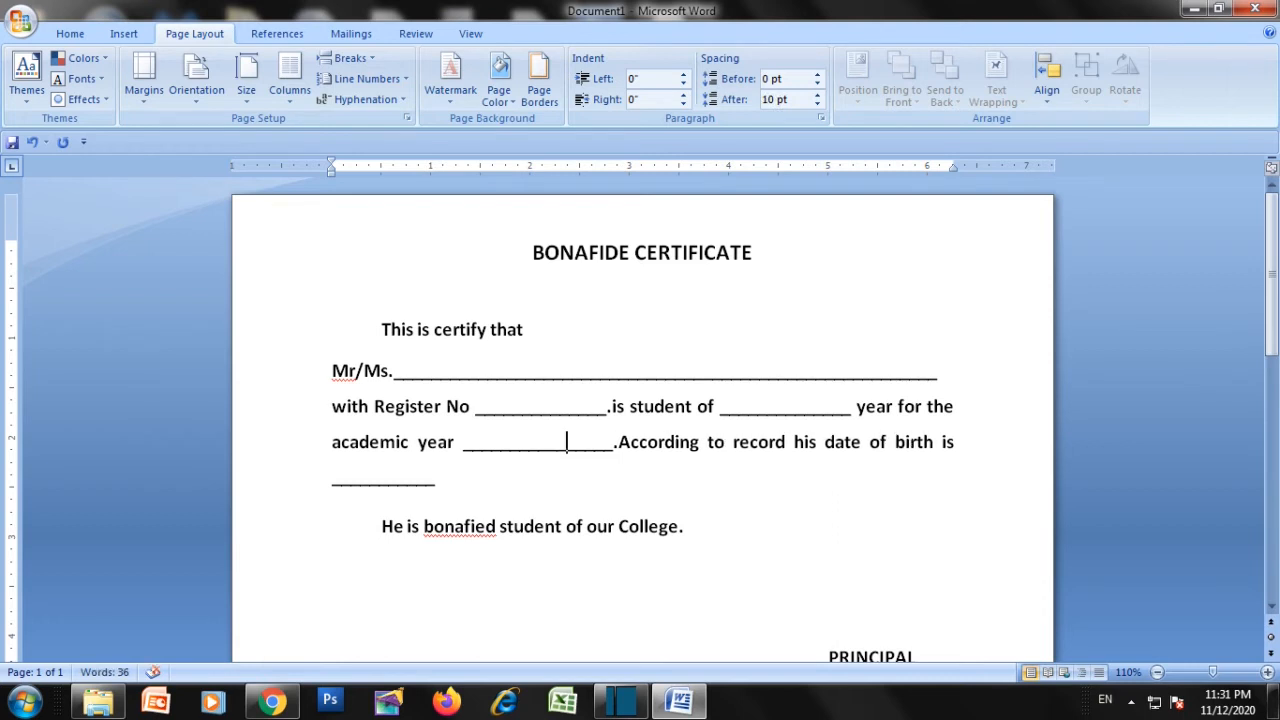
Lengthen the blanks after "Register No", "is student of" and "academic year" by two underscores each
{"action": "left_click", "coordinate": [805, 407]}
{"action": "type", "text": "_"}
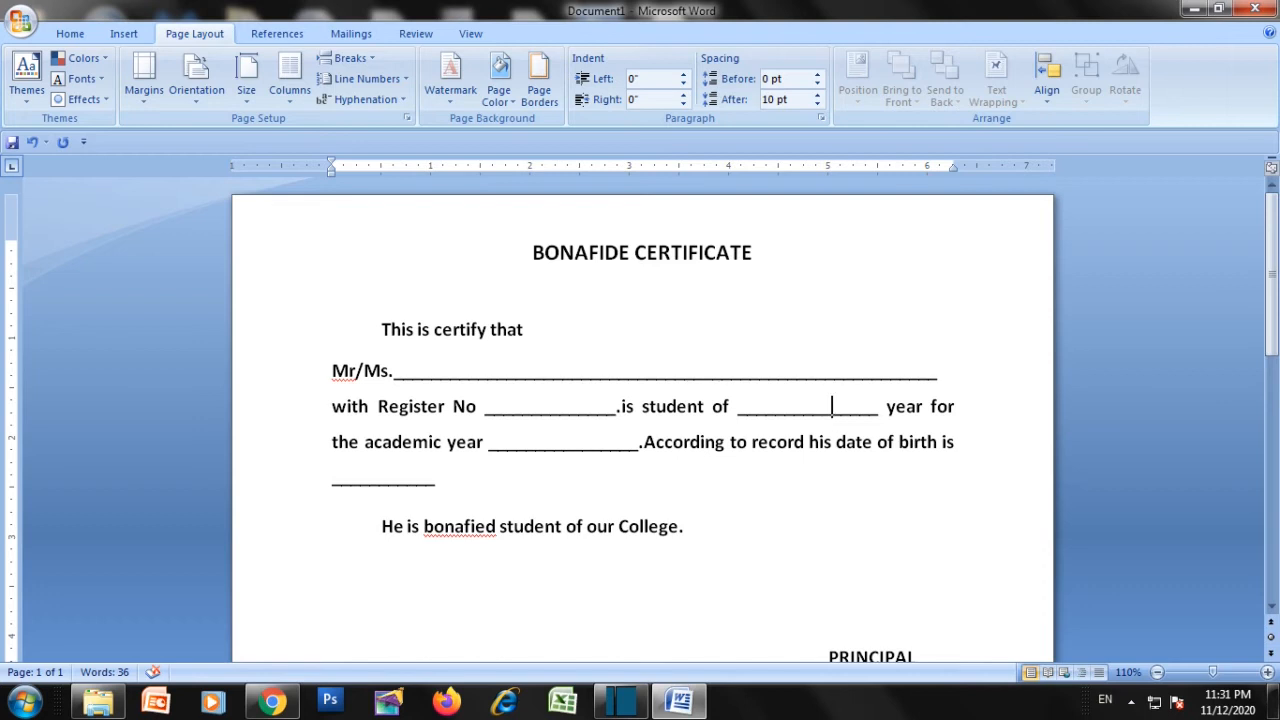
{"action": "left_click", "coordinate": [551, 407]}
{"action": "type", "text": "__"}
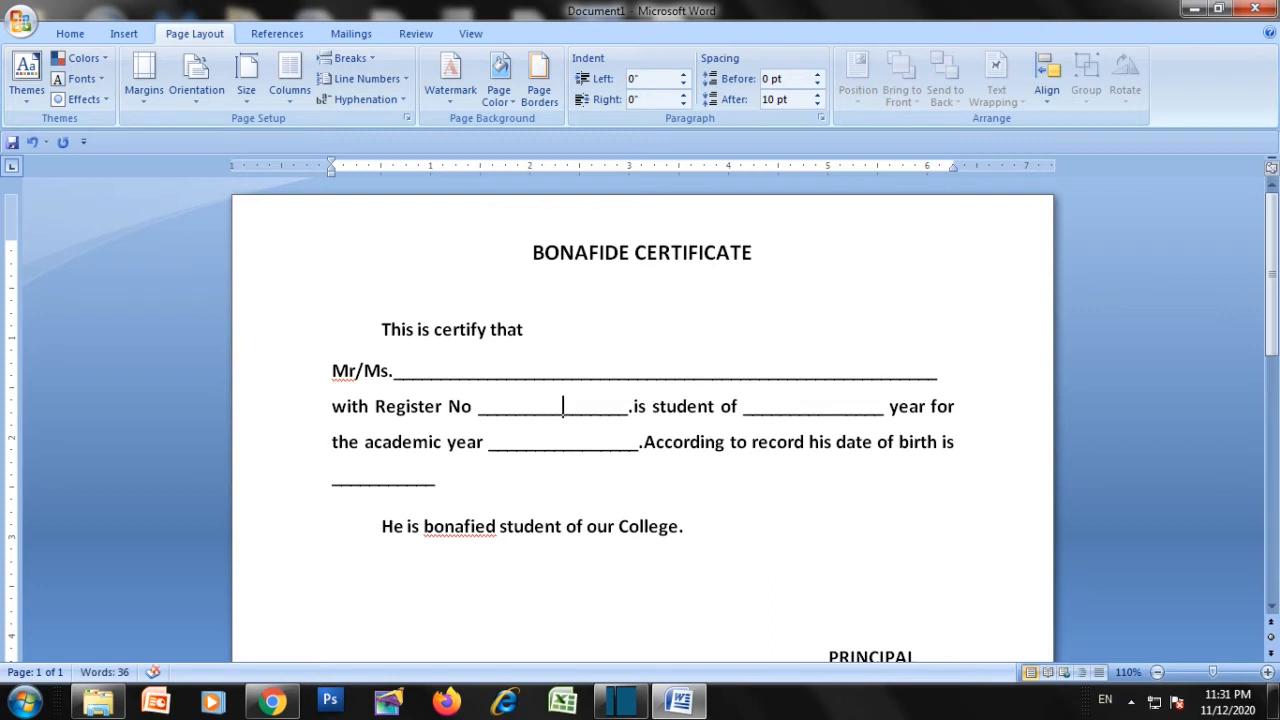
{"action": "left_click", "coordinate": [819, 407]}
{"action": "type", "text": "_"}
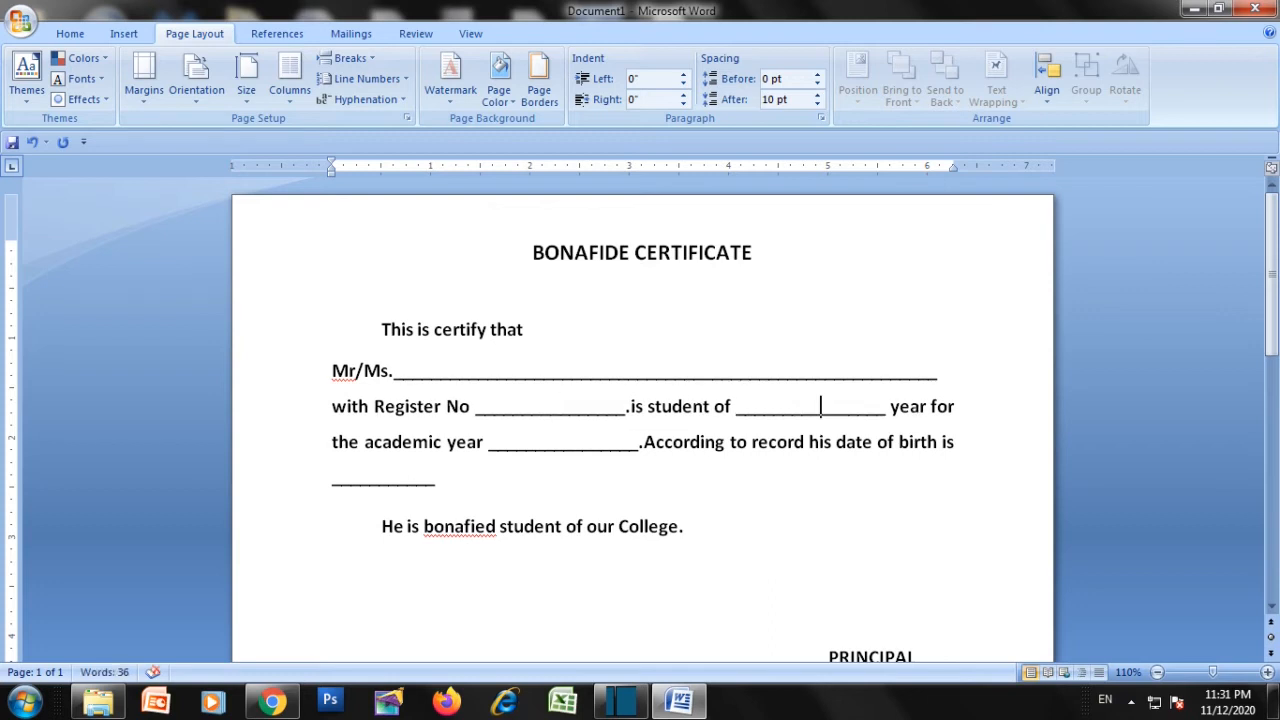
{"action": "left_click", "coordinate": [564, 442]}
{"action": "type", "text": "___"}
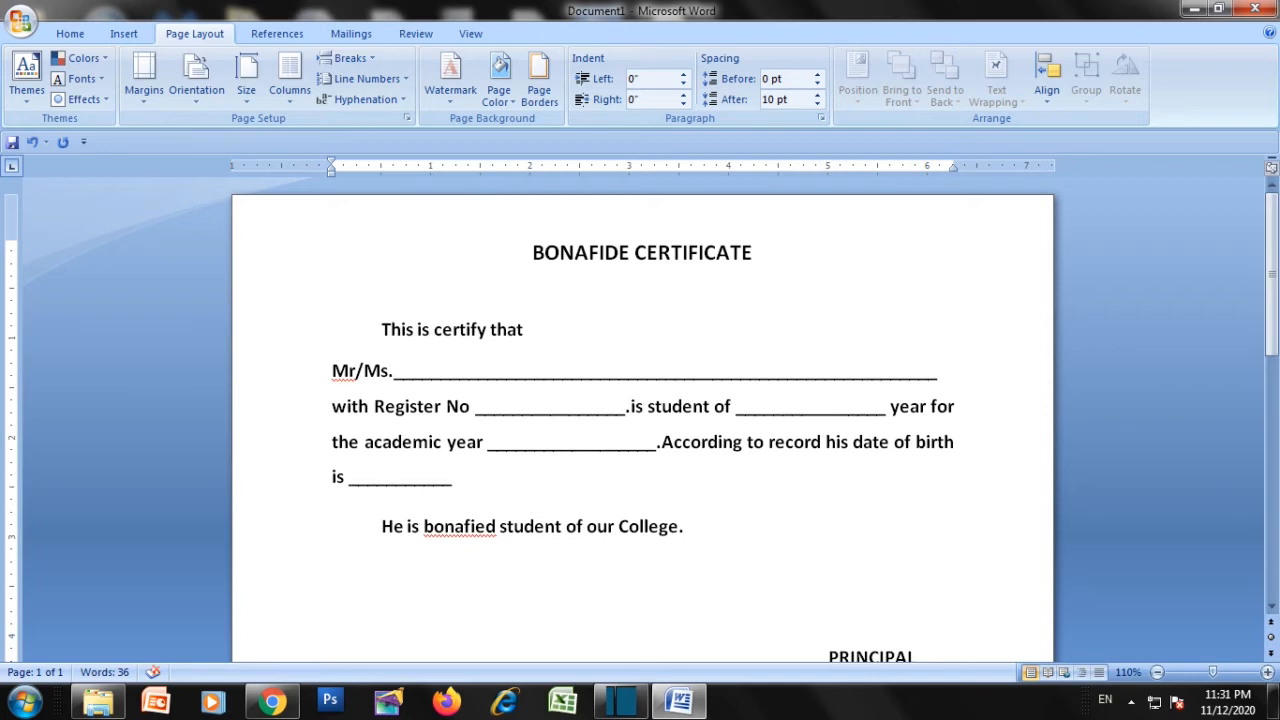
{"action": "left_click", "coordinate": [588, 407]}
{"action": "type", "text": "_"}
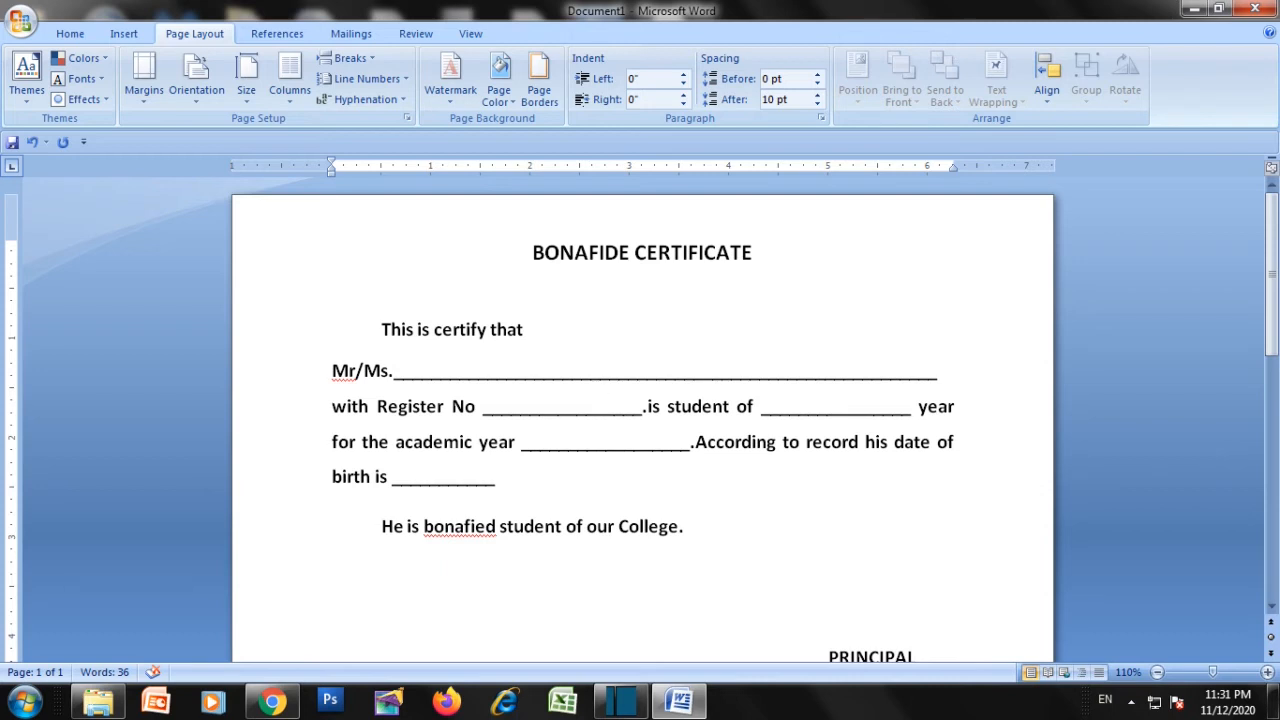
{"action": "key", "text": "BackSpace"}
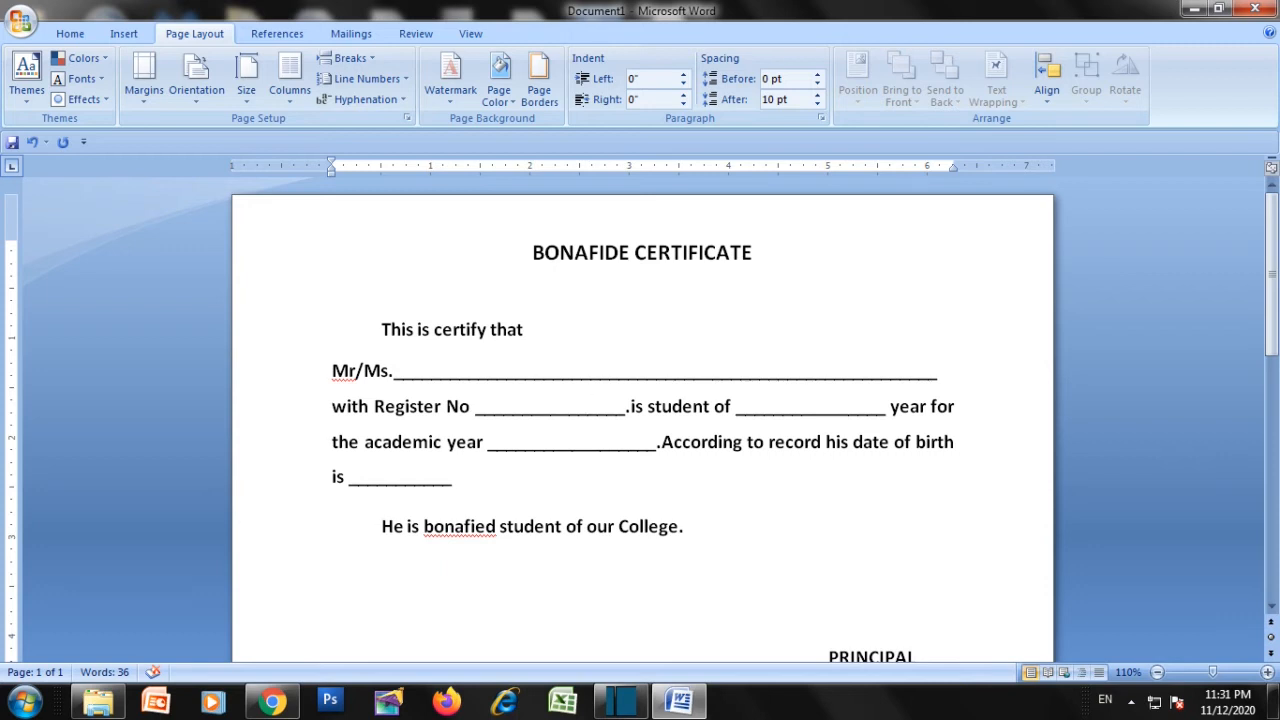
Add one more underscore to the blank after "academic year"
{"action": "left_click", "coordinate": [619, 442]}
{"action": "type", "text": "_"}
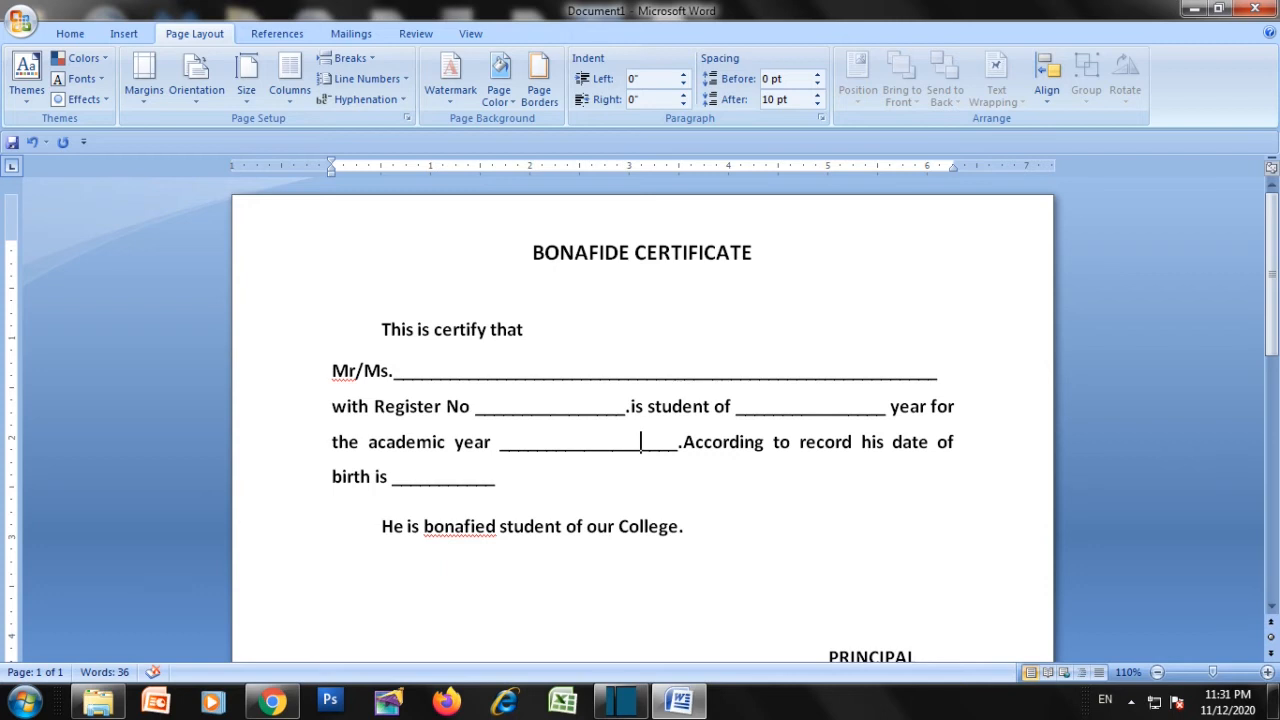
Underline the "BONAFIDE CERTIFICATE" title
{"action": "scroll", "coordinate": [641, 442], "scroll_direction": "down", "scroll_amount": 3}
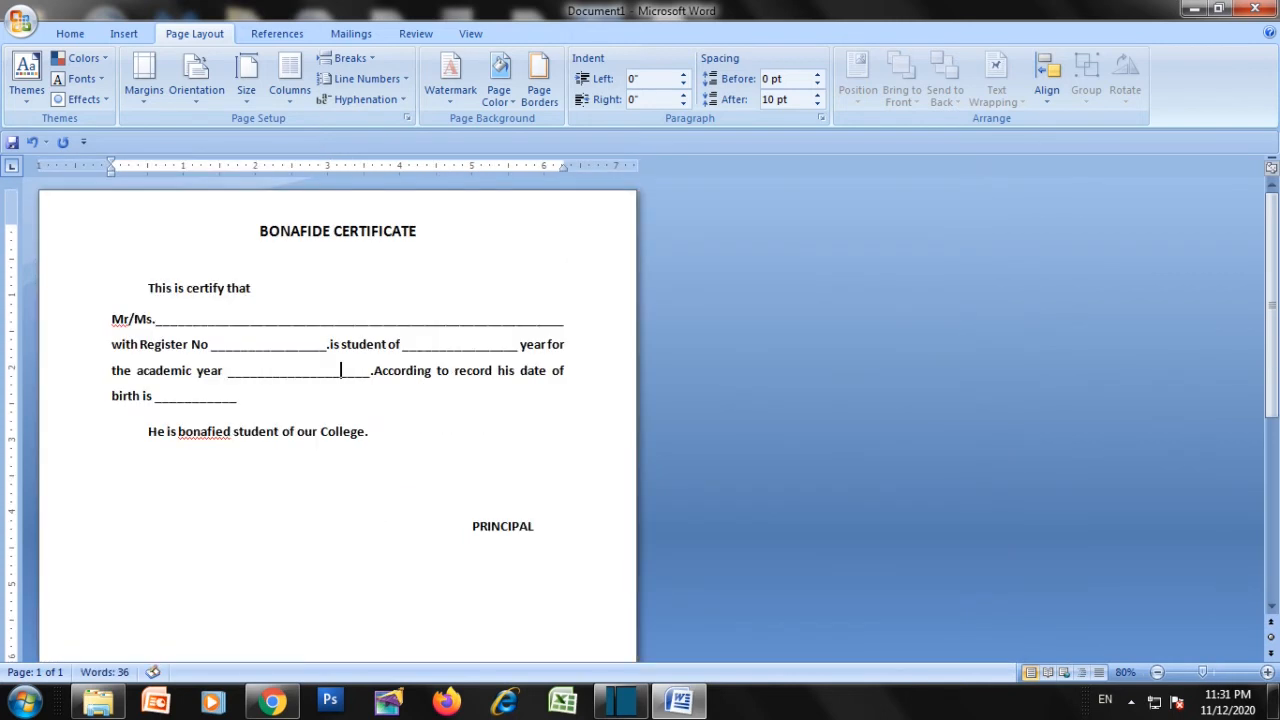
{"action": "scroll", "coordinate": [641, 442], "scroll_direction": "down", "scroll_amount": 4}
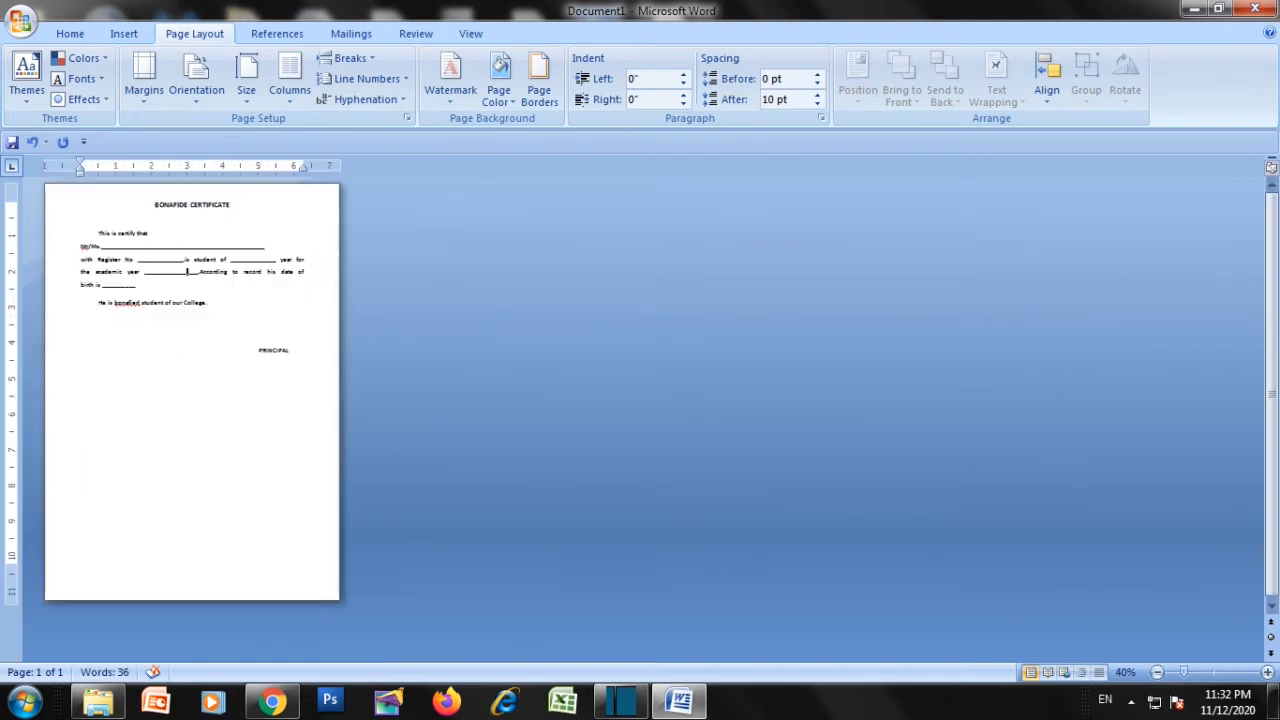
{"action": "scroll", "coordinate": [641, 442], "scroll_direction": "up", "scroll_amount": 4}
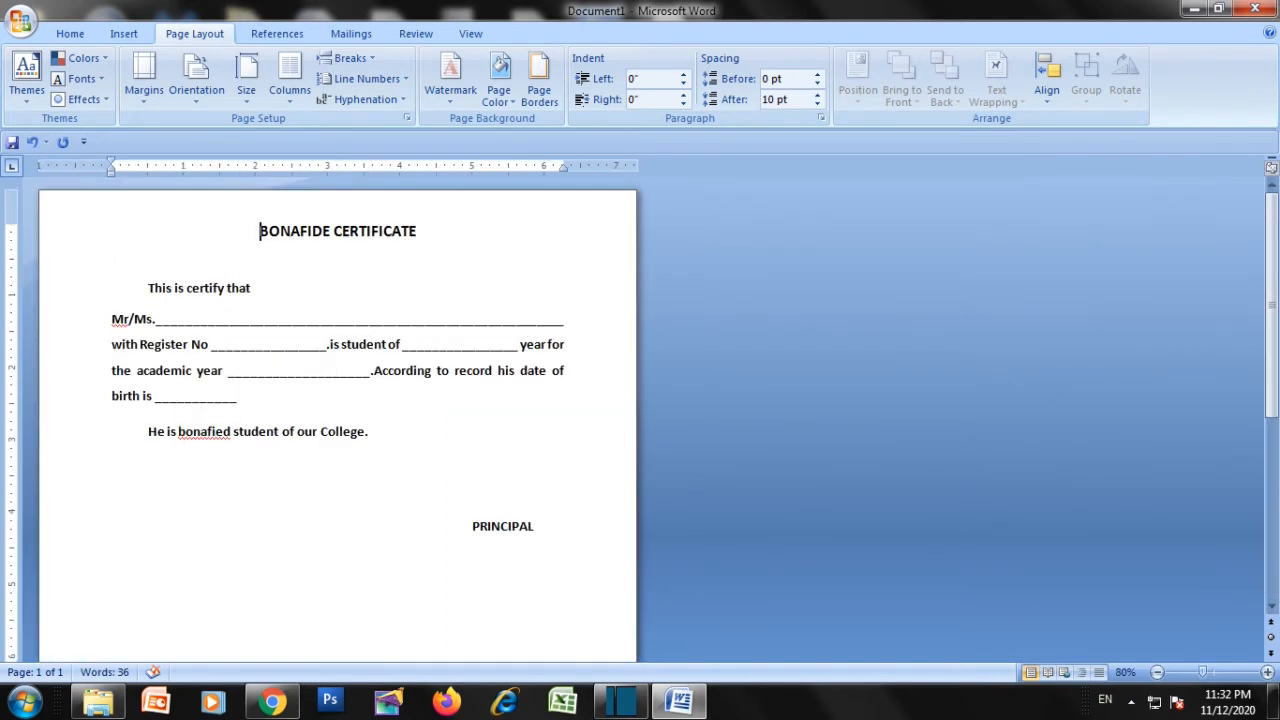
{"action": "triple_click", "coordinate": [307, 231]}
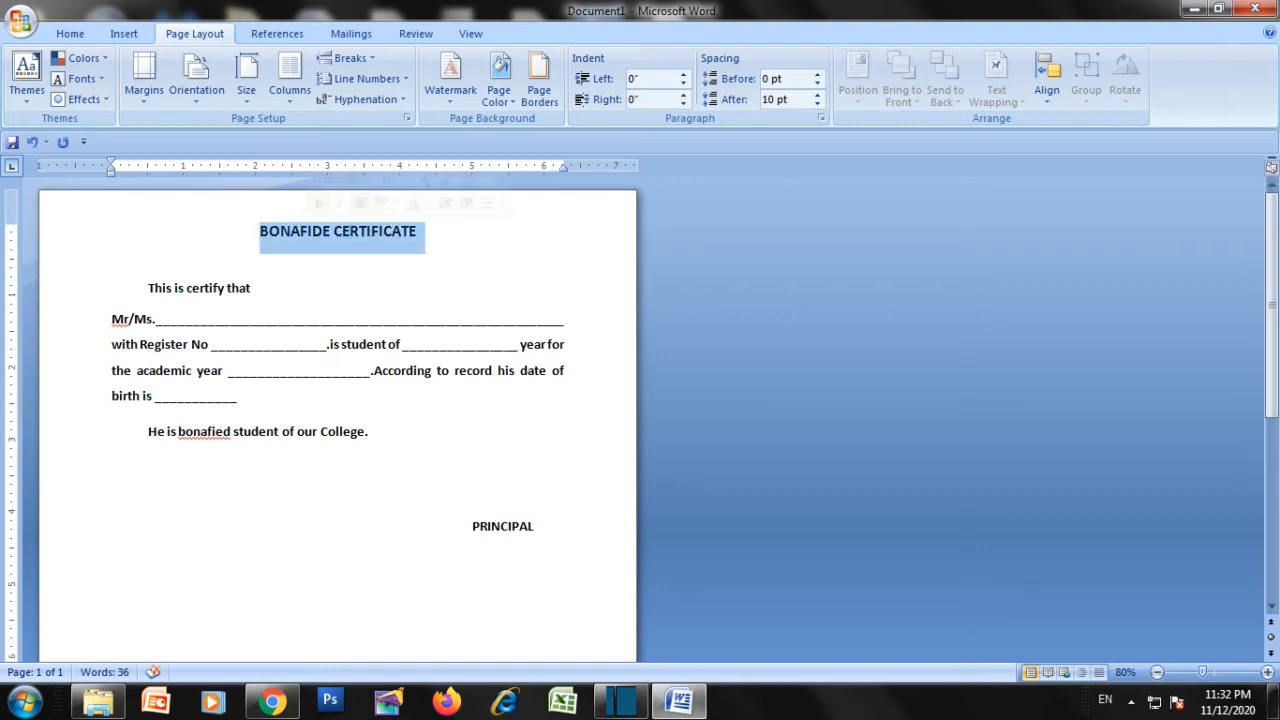
{"action": "left_click", "coordinate": [70, 33]}
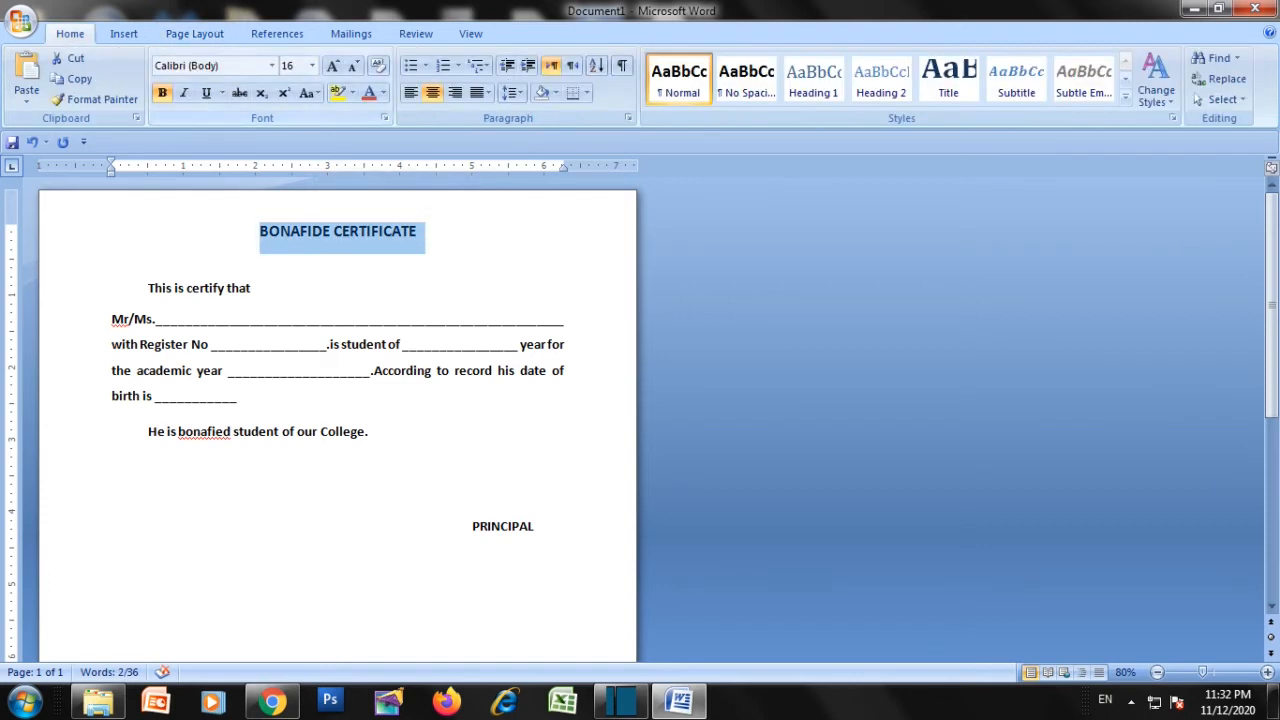
{"action": "left_click", "coordinate": [221, 92]}
{"action": "left_click", "coordinate": [270, 166]}
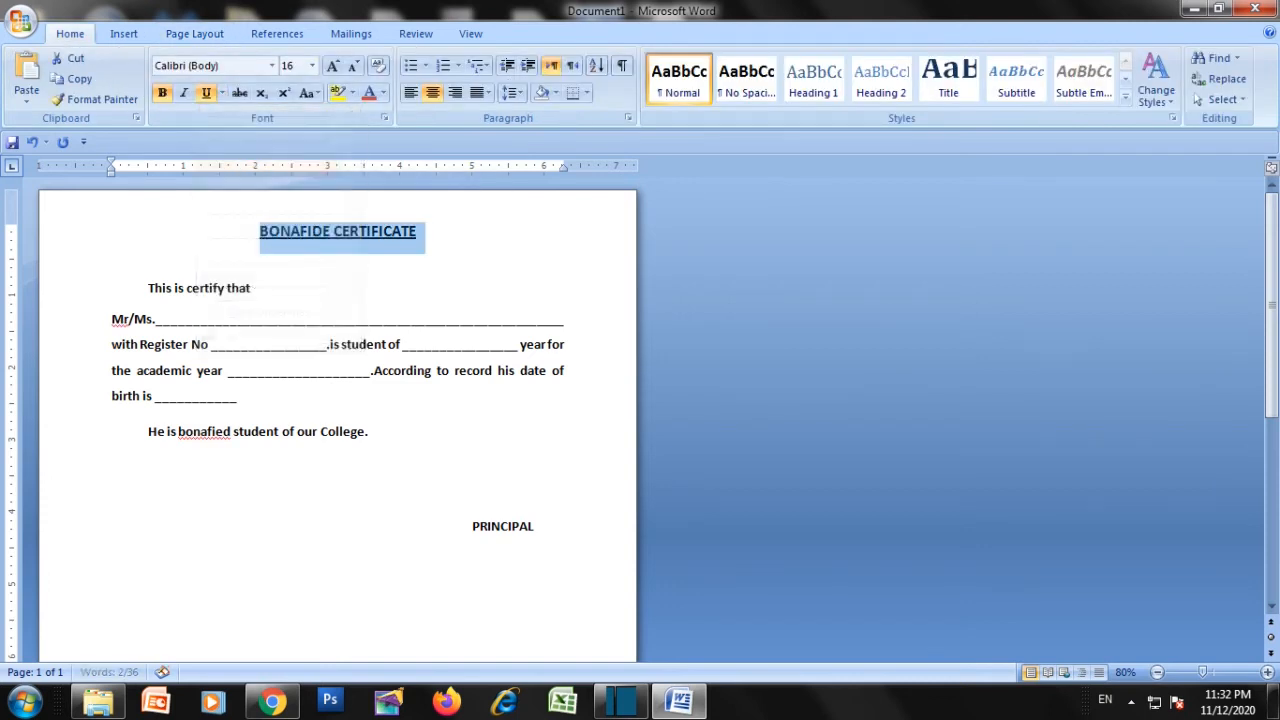
{"action": "left_click", "coordinate": [338, 264]}
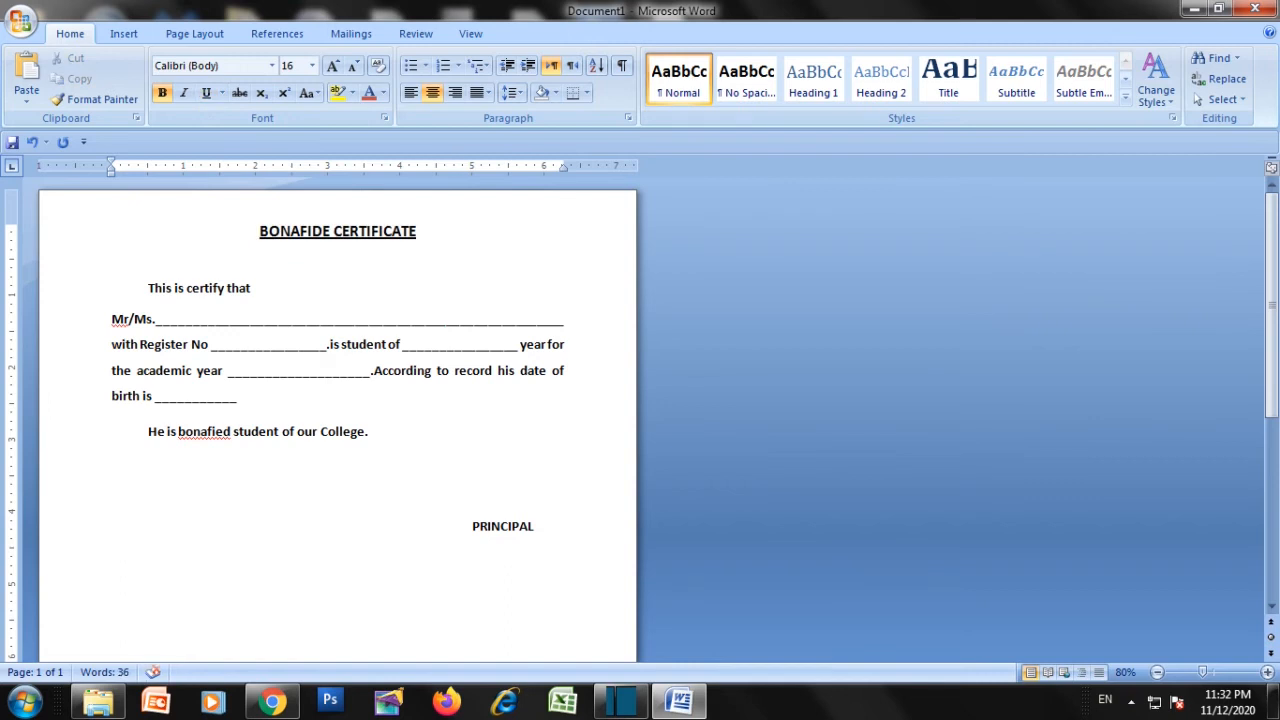
Duplicate the whole certificate on the same page below the "PRINCIPAL" label, leaving two empty lines between the copies
{"action": "key", "text": "ctrl+a"}
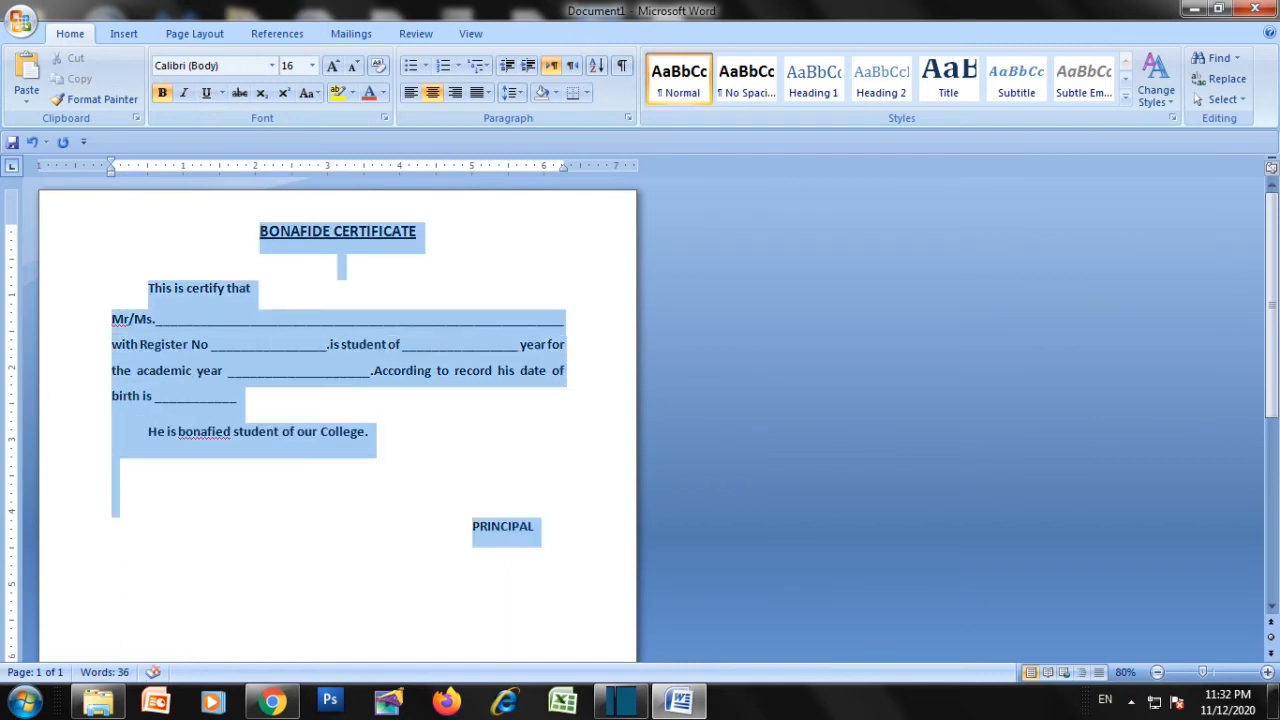
{"action": "right_click", "coordinate": [394, 362]}
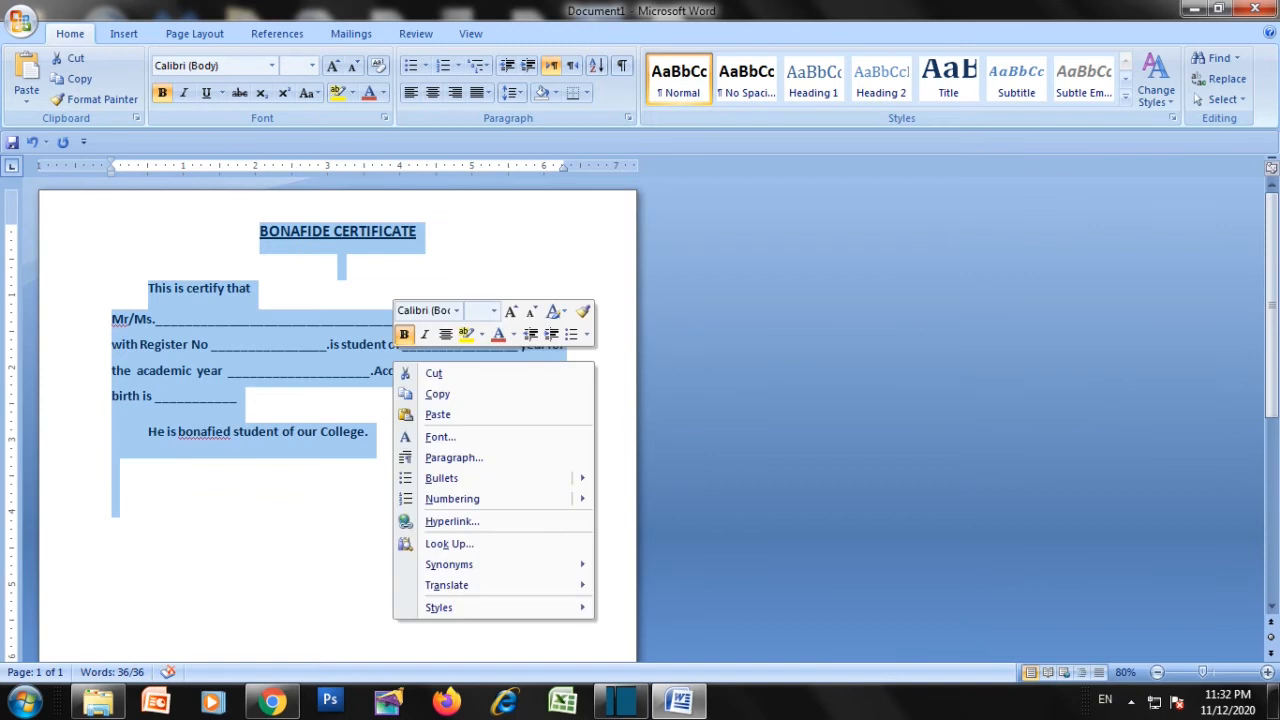
{"action": "left_click", "coordinate": [437, 394]}
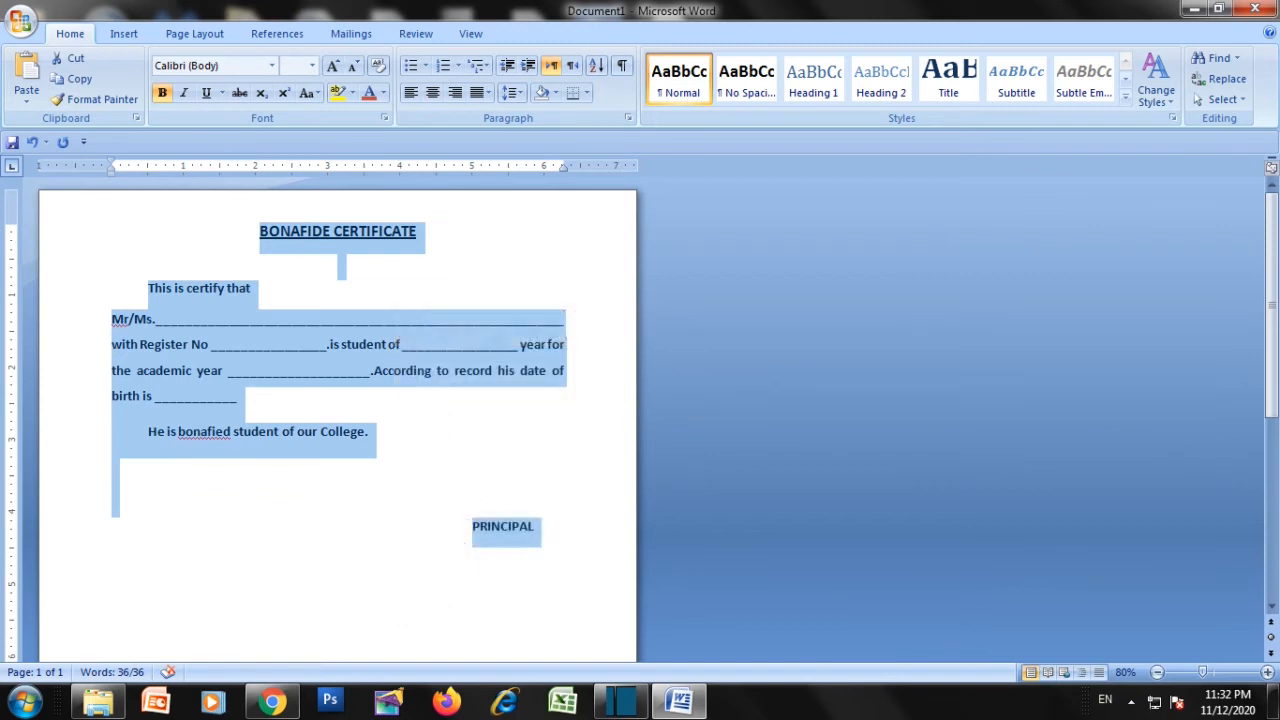
{"action": "left_click", "coordinate": [535, 527]}
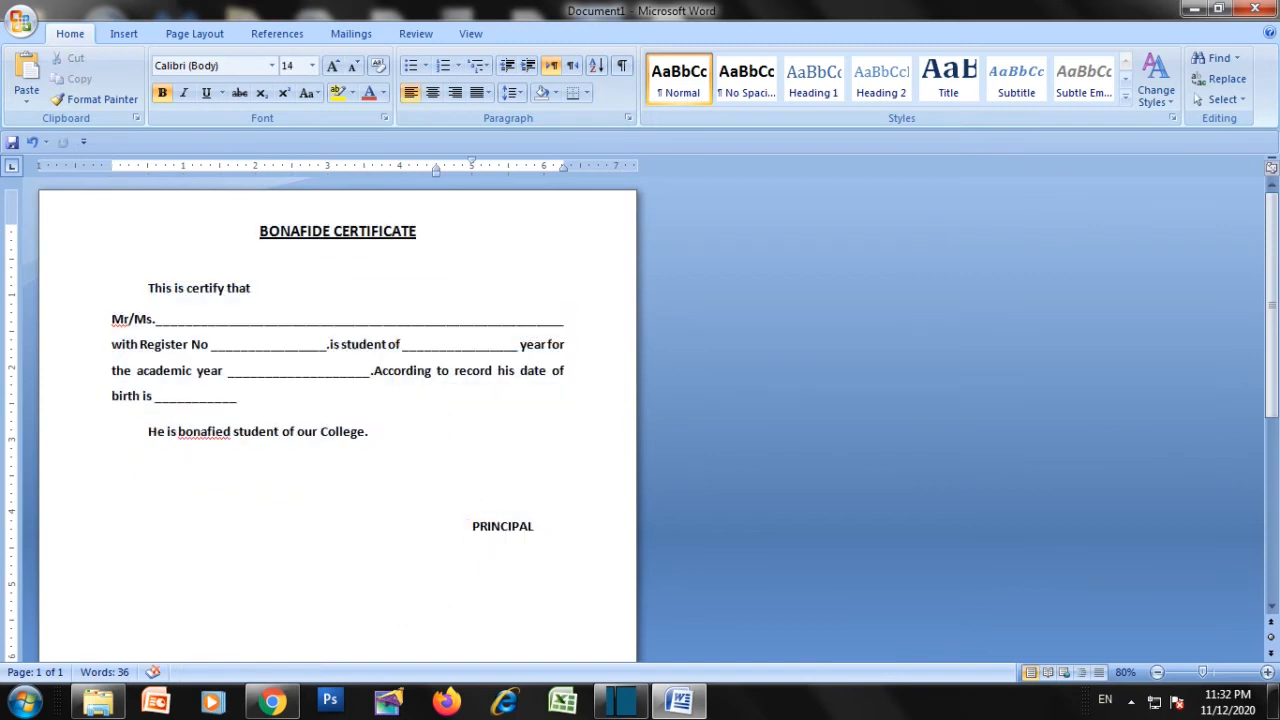
{"action": "key", "text": "Return"}
{"action": "scroll", "coordinate": [412, 420], "scroll_direction": "down", "scroll_amount": 2, "text": "ctrl"}
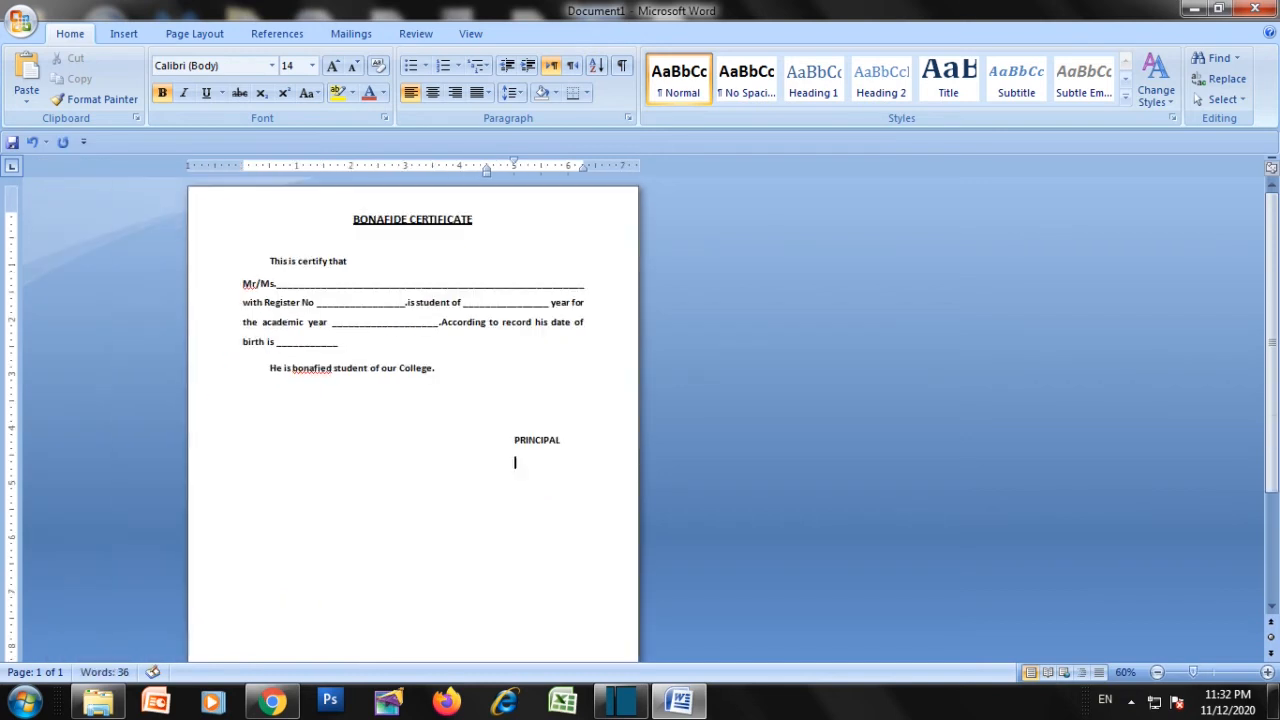
{"action": "scroll", "coordinate": [412, 420], "scroll_direction": "down", "scroll_amount": 3}
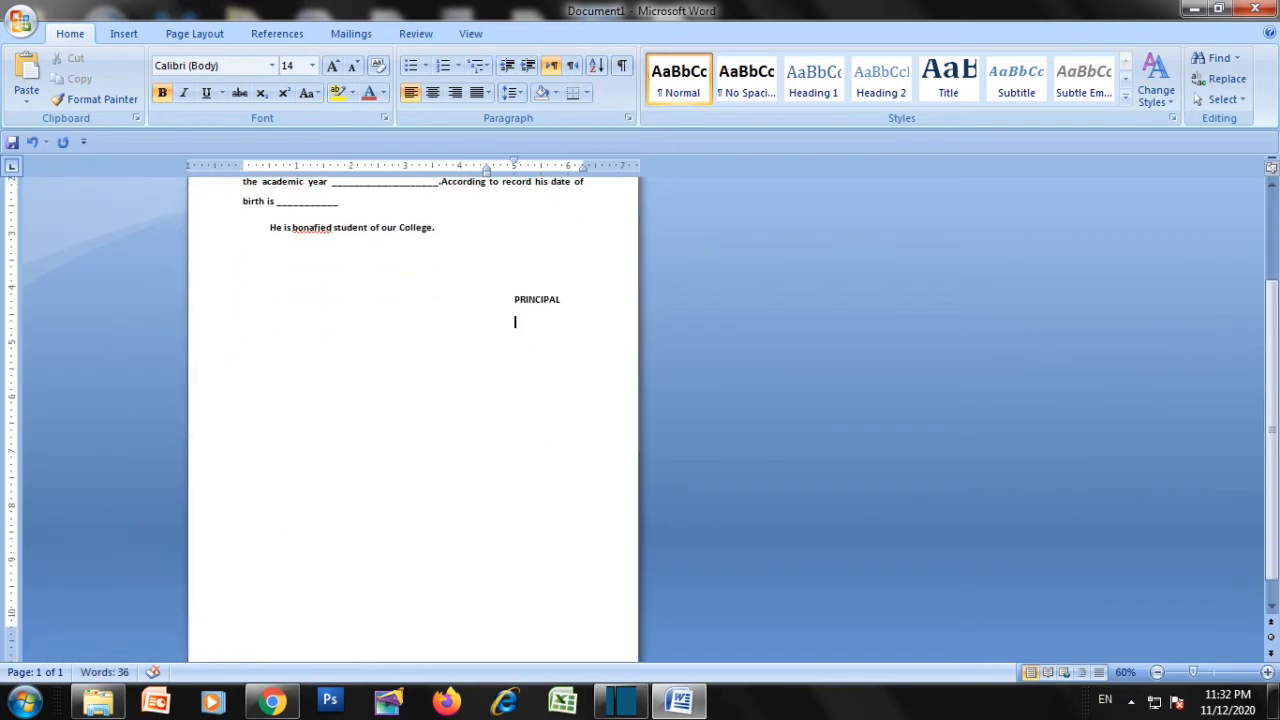
{"action": "key", "text": "Return"}
{"action": "key", "text": "ctrl+v"}
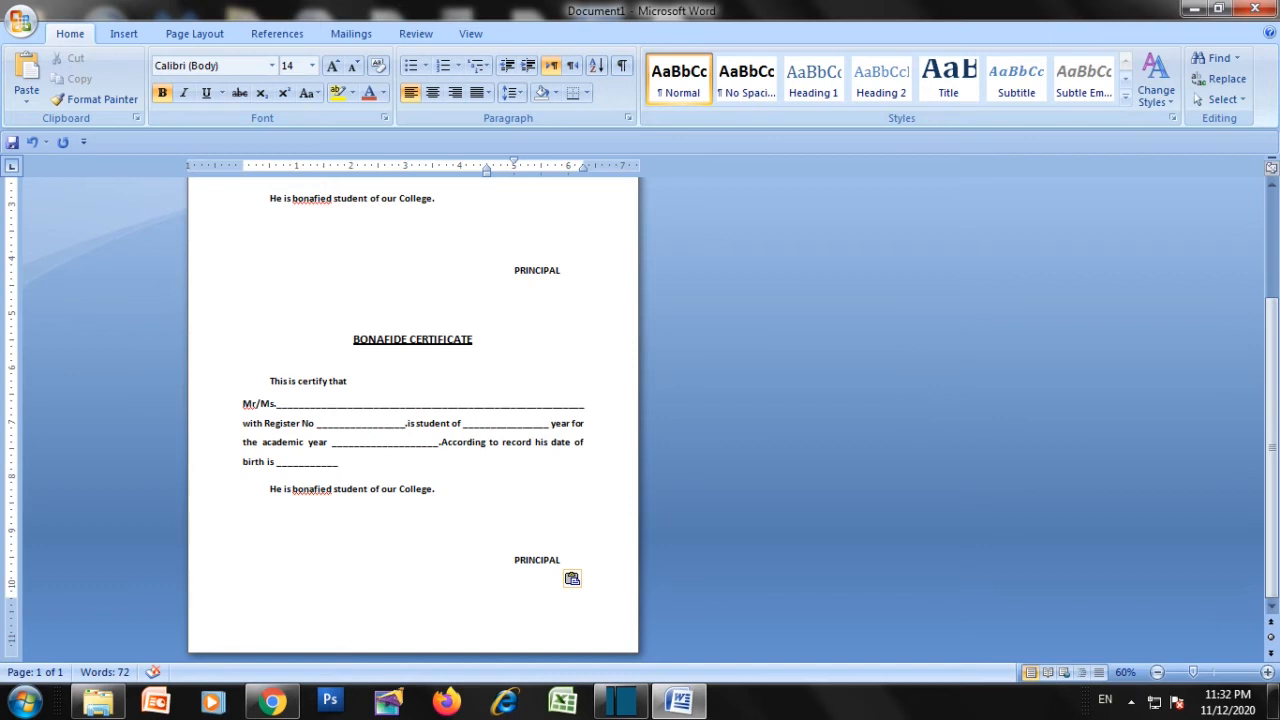
Insert one more empty line above the second certificate's title
{"action": "scroll", "coordinate": [413, 415], "scroll_direction": "up", "scroll_amount": 1}
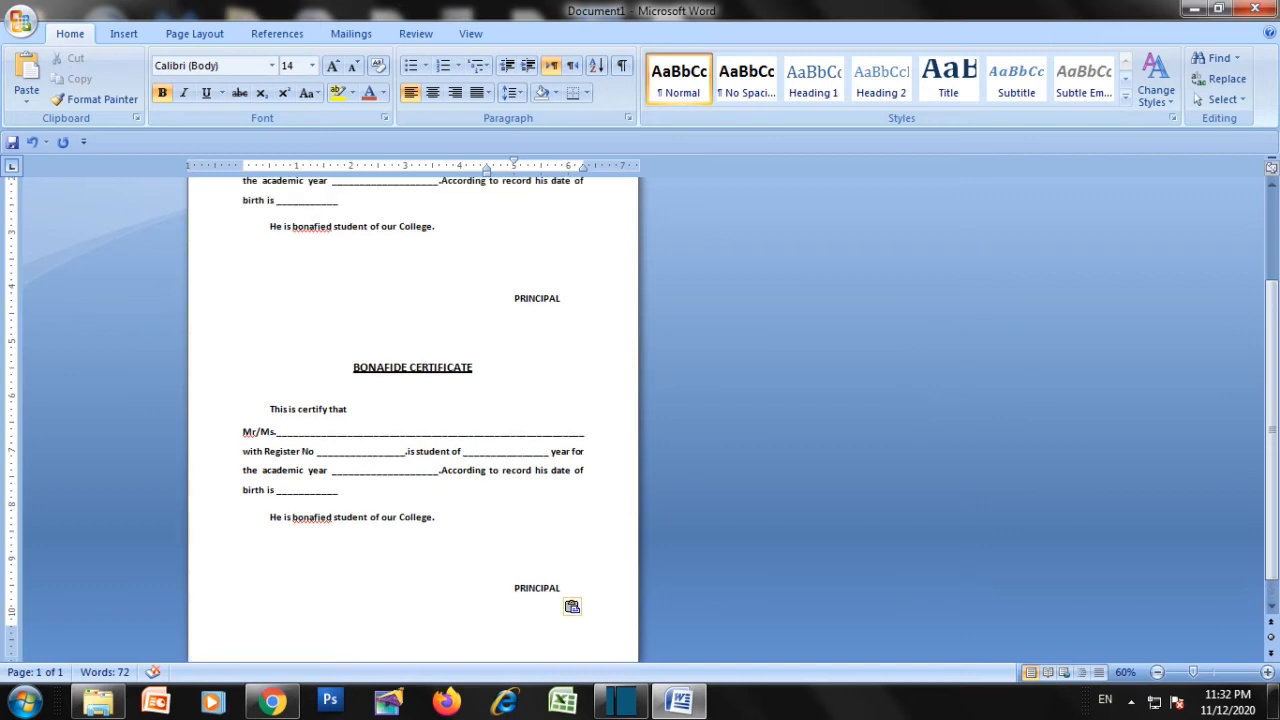
{"action": "left_click", "coordinate": [516, 343]}
{"action": "key", "text": "Return"}
{"action": "scroll", "coordinate": [516, 340], "scroll_direction": "down", "scroll_amount": 1}
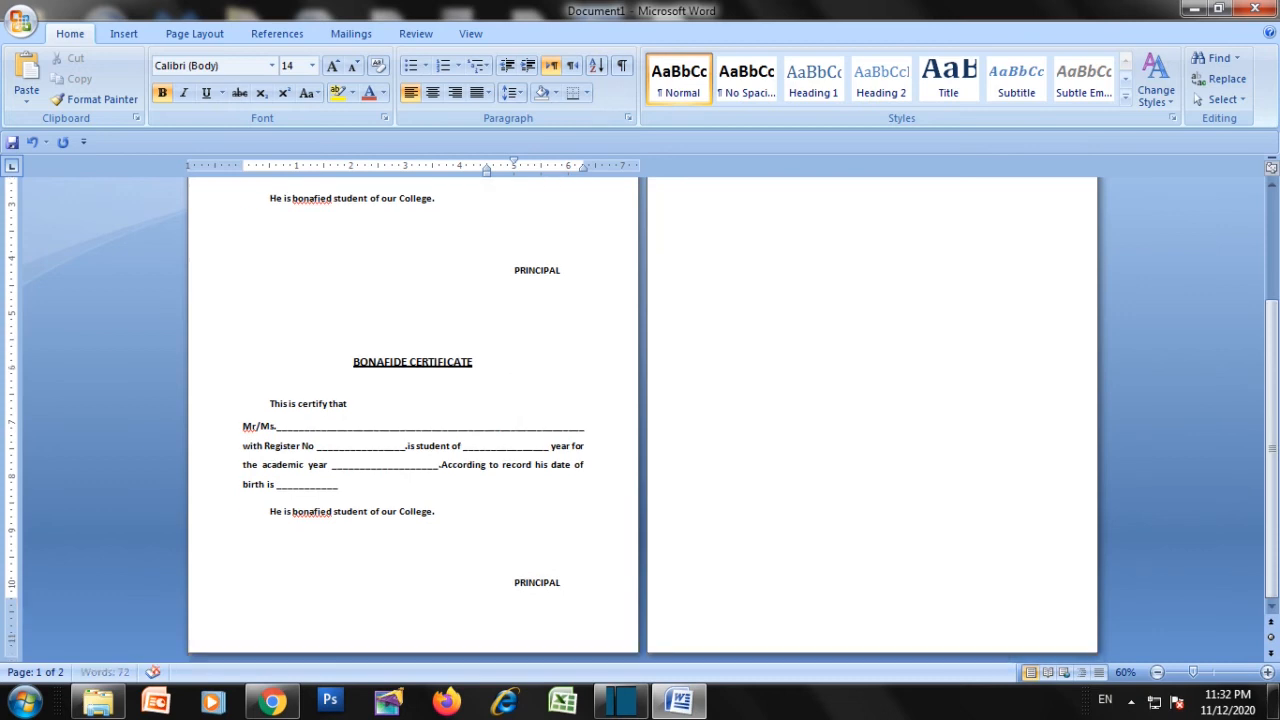
Delete the trailing empty paragraph on page 2 so that the document fits on one page
{"action": "key", "text": "Right"}
{"action": "key", "text": "Down"}
{"action": "scroll", "coordinate": [643, 420], "scroll_direction": "up", "scroll_amount": 1}
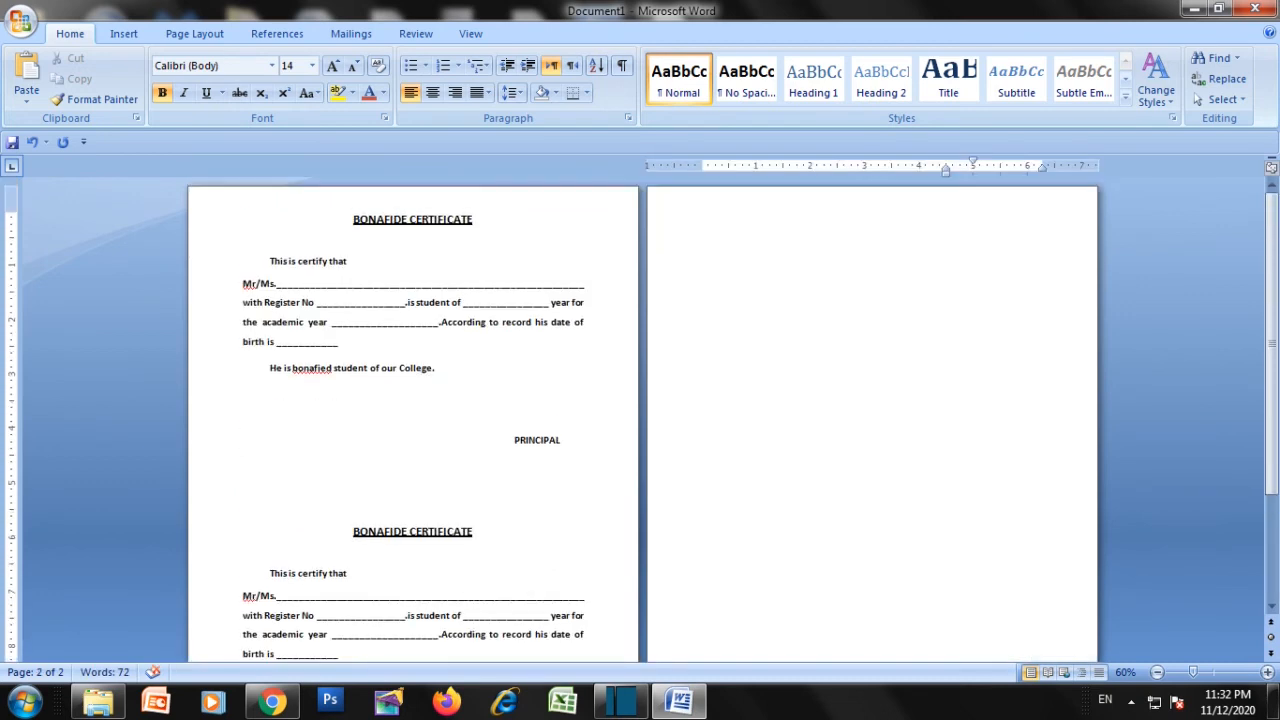
{"action": "key", "text": "BackSpace"}
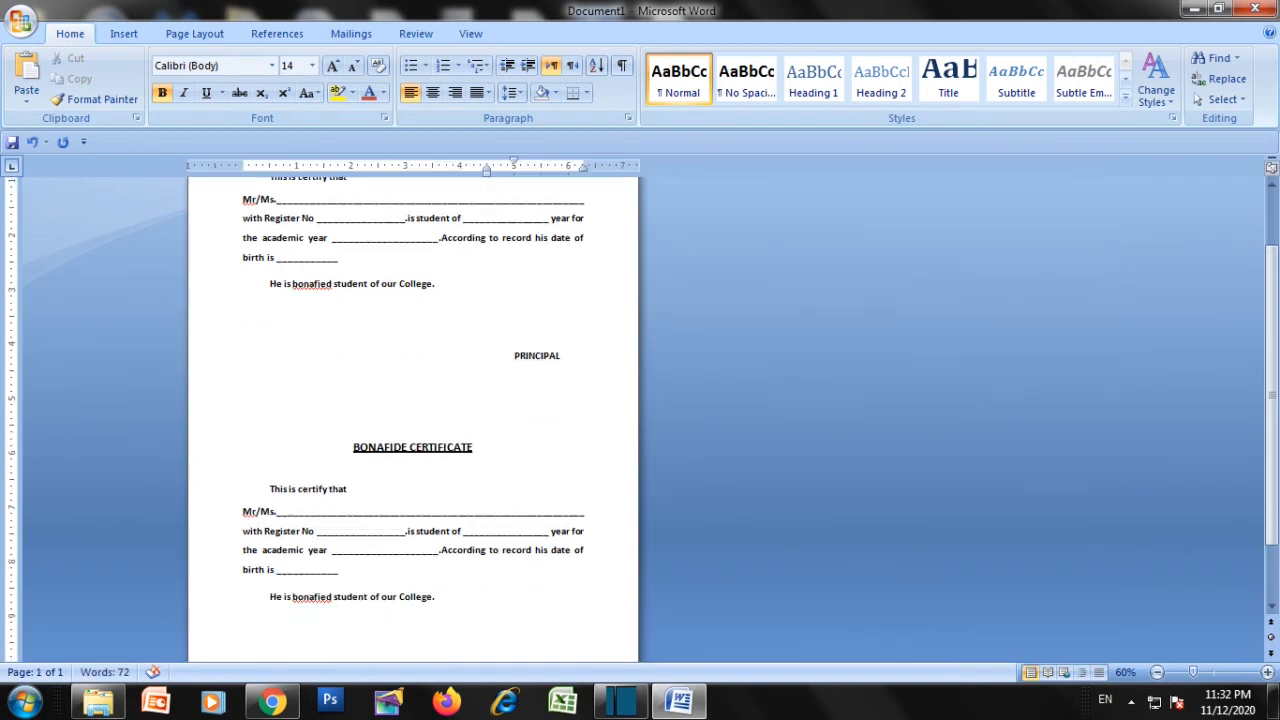
Set the spacing after to 0 pt for the empty line directly above the second certificate's title
{"action": "scroll", "coordinate": [643, 420], "scroll_direction": "up", "scroll_amount": 3}
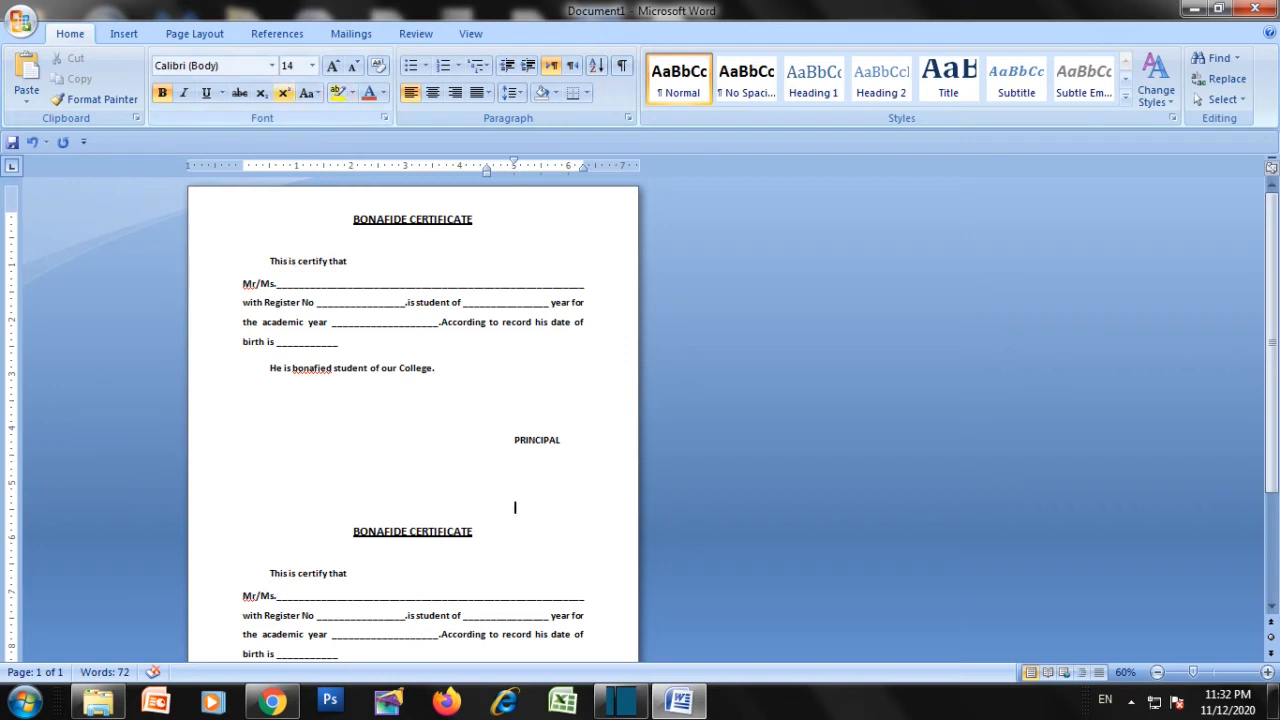
{"action": "left_click", "coordinate": [195, 33]}
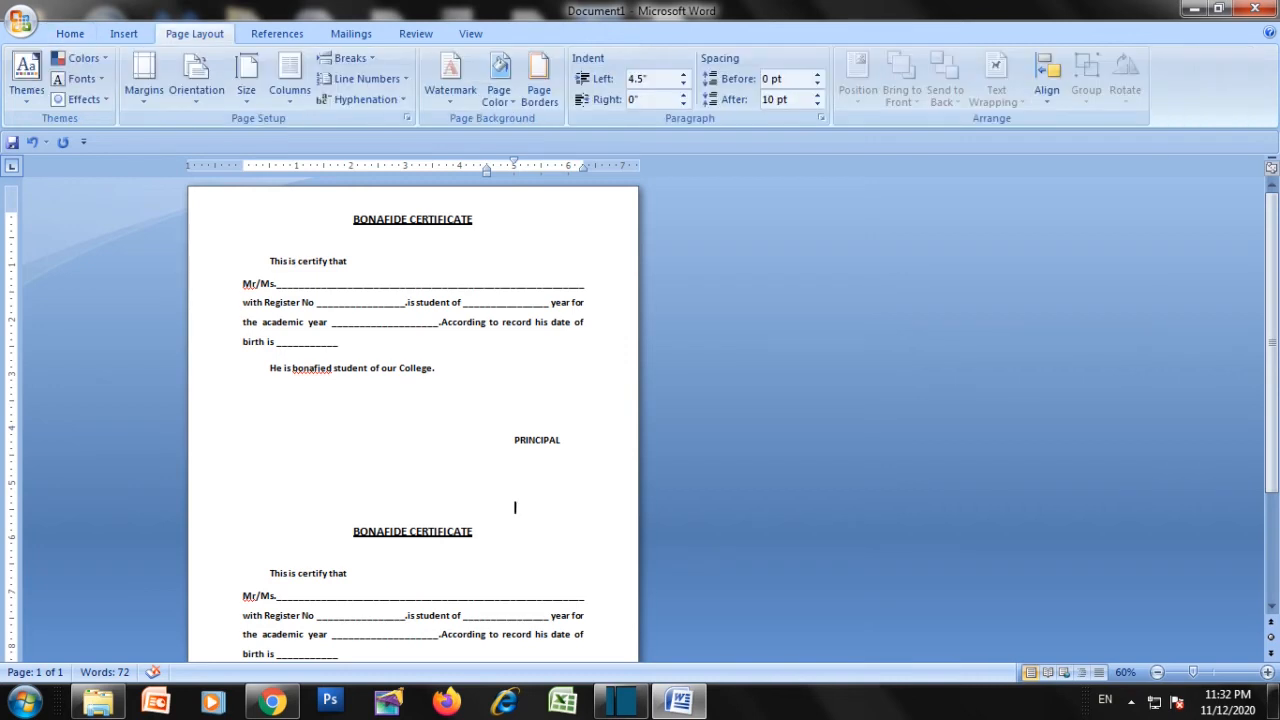
{"action": "left_click", "coordinate": [817, 104]}
{"action": "left_click", "coordinate": [817, 104]}
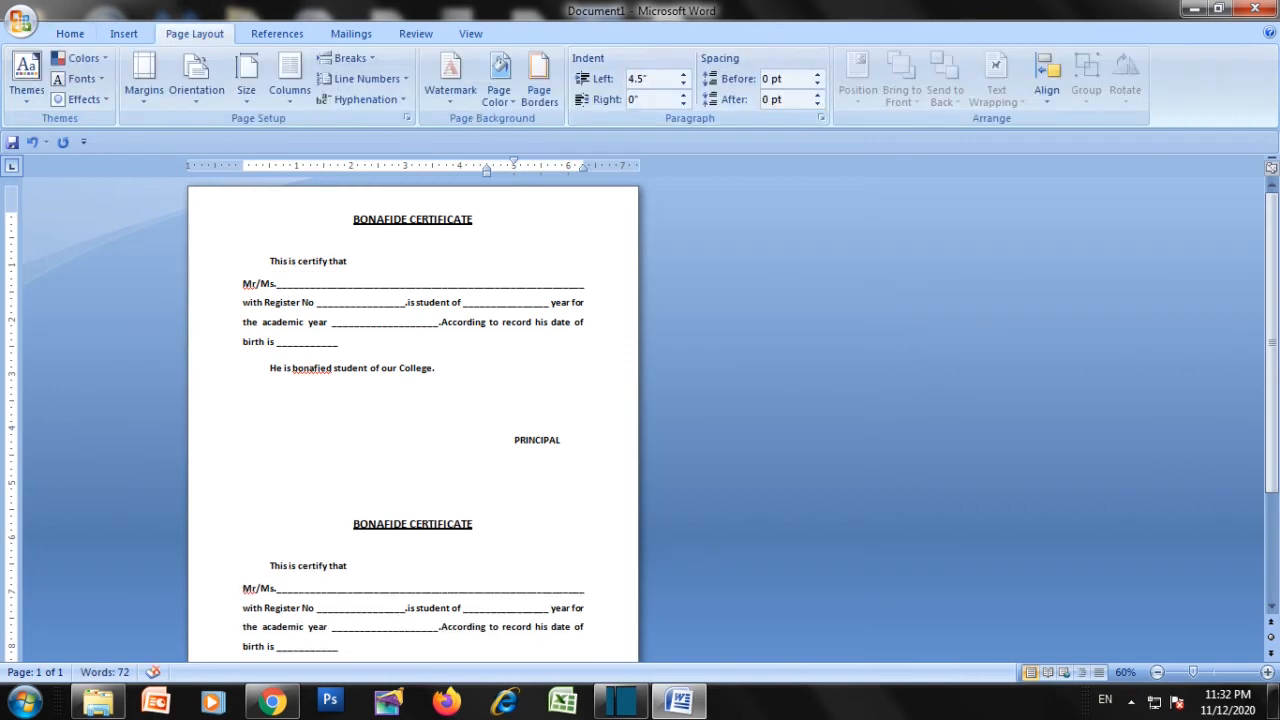
Examine both certificates on the page and the spelling suggestions for "bonafied" in the second one
{"action": "scroll", "coordinate": [515, 507], "scroll_direction": "down", "scroll_amount": 1}
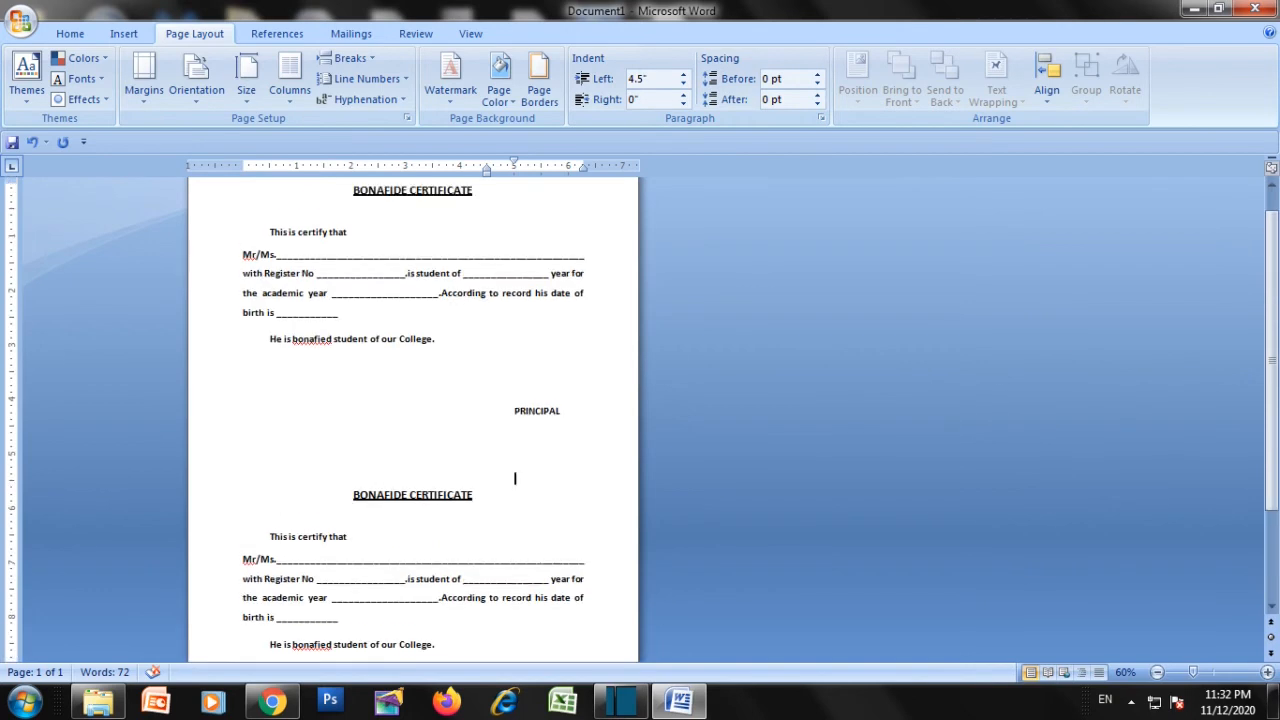
{"action": "scroll", "coordinate": [515, 478], "scroll_direction": "up", "scroll_amount": 3}
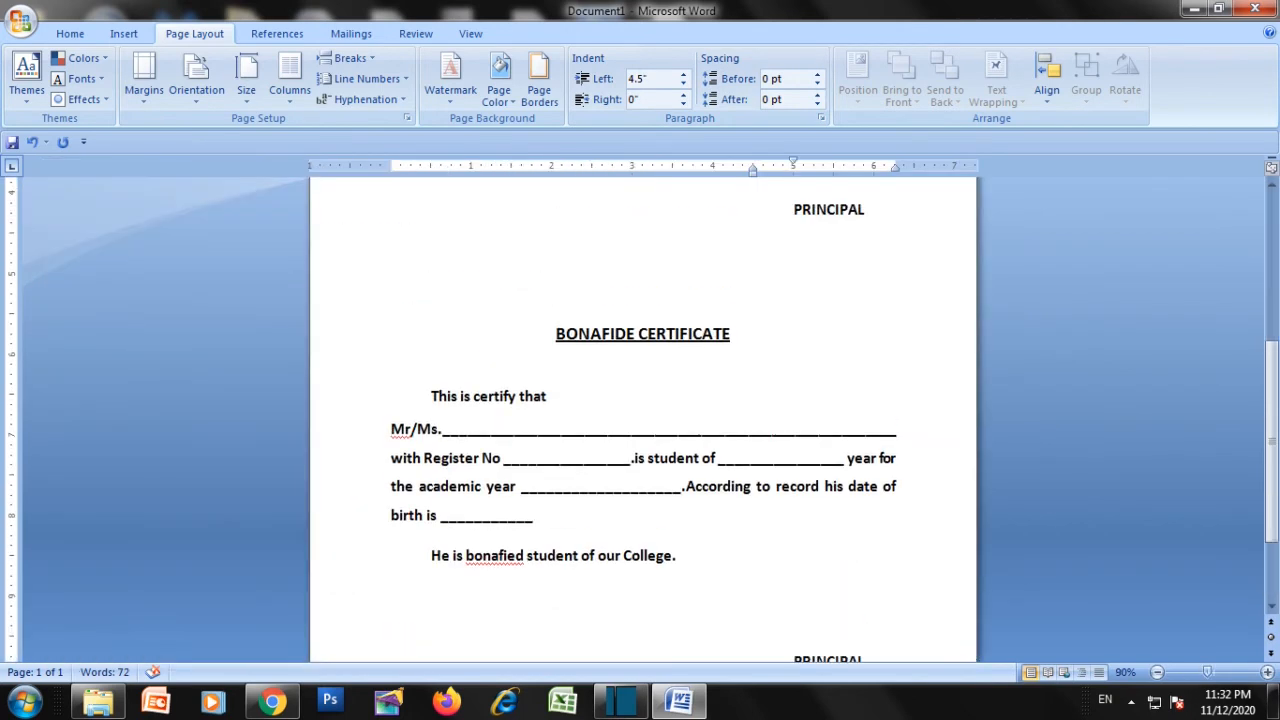
{"action": "scroll", "coordinate": [794, 349], "scroll_direction": "up", "scroll_amount": 1}
{"action": "scroll", "coordinate": [794, 349], "scroll_direction": "down", "scroll_amount": 3}
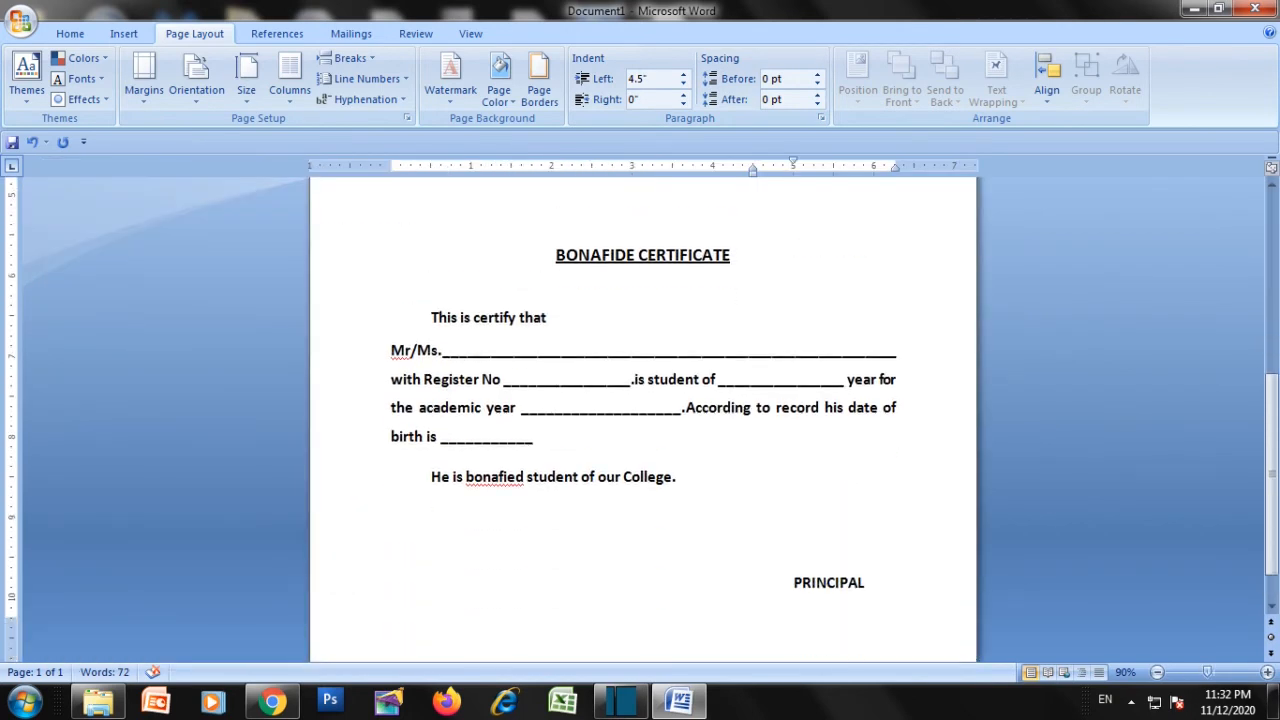
{"action": "double_click", "coordinate": [494, 477]}
{"action": "right_click", "coordinate": [505, 478]}
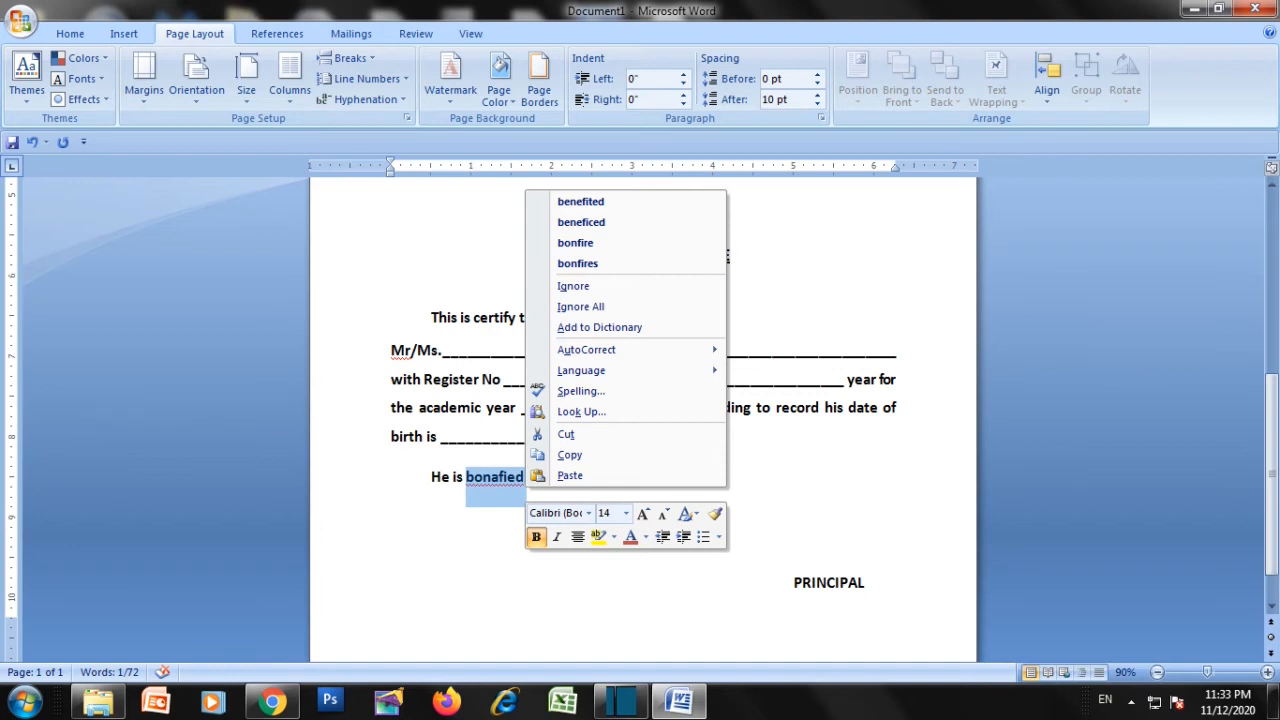
{"action": "left_click", "coordinate": [506, 477]}
{"action": "left_click", "coordinate": [506, 477]}
{"action": "scroll", "coordinate": [506, 477], "scroll_direction": "down", "scroll_amount": 1}
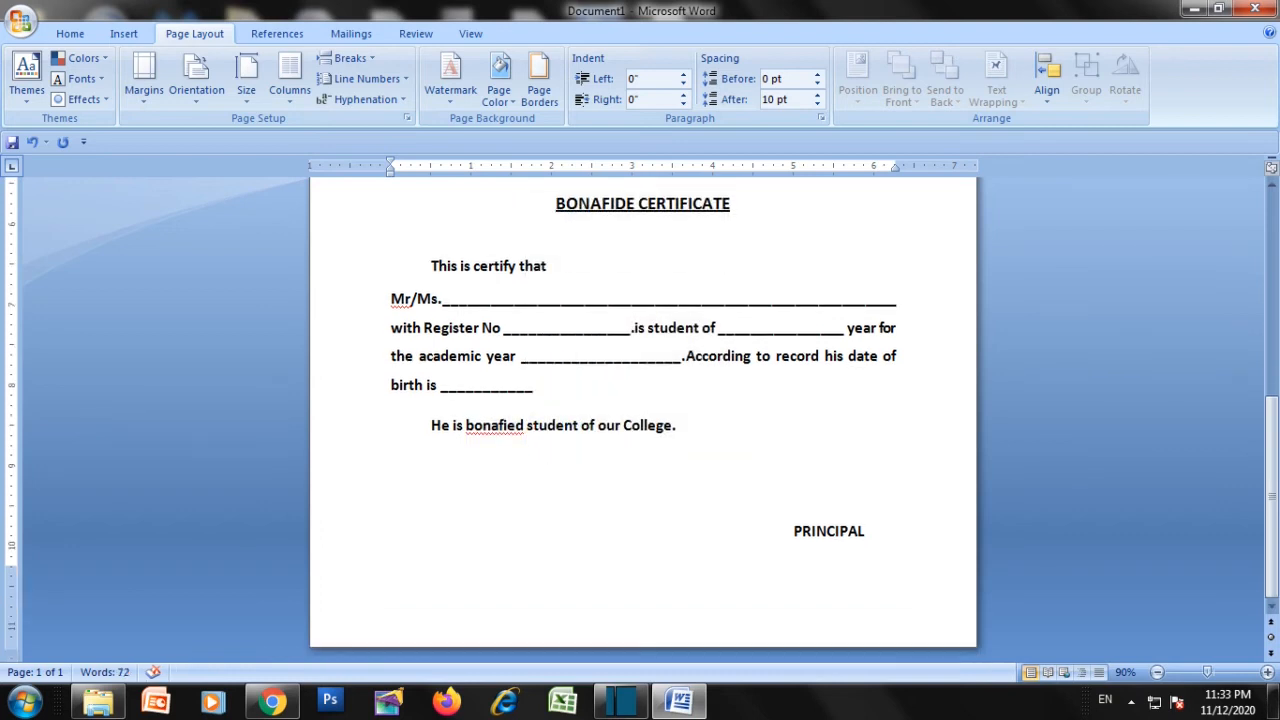
{"action": "scroll", "coordinate": [643, 420], "scroll_direction": "up", "scroll_amount": 4}
{"action": "scroll", "coordinate": [508, 622], "scroll_direction": "down", "scroll_amount": 3}
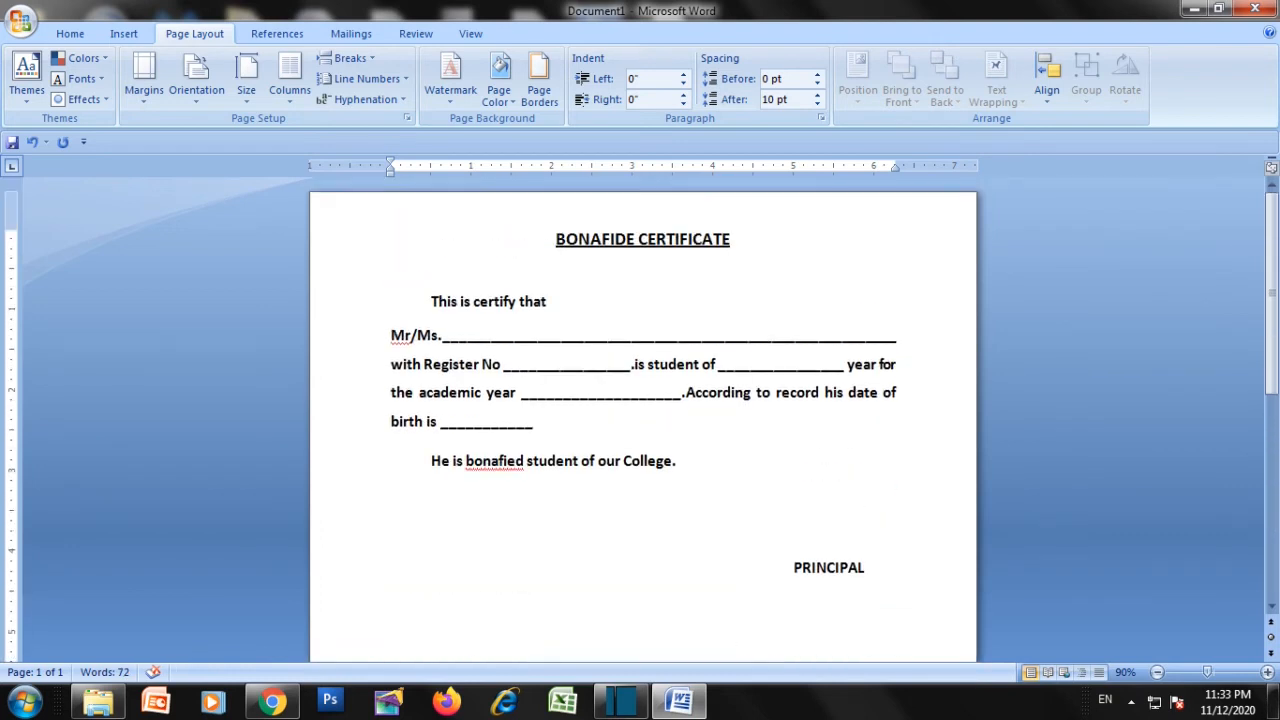
{"action": "scroll", "coordinate": [508, 425], "scroll_direction": "up", "scroll_amount": 5}
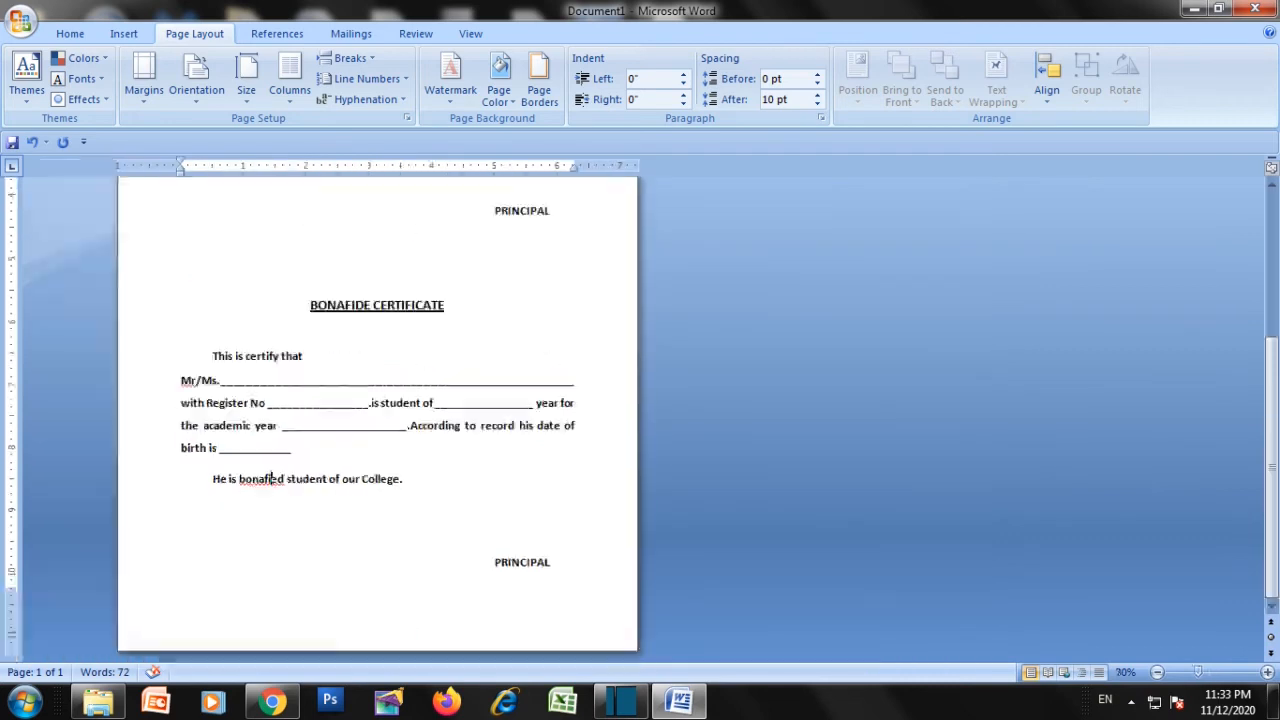
{"action": "scroll", "coordinate": [508, 425], "scroll_direction": "down", "scroll_amount": 6}
{"action": "scroll", "coordinate": [508, 425], "scroll_direction": "up", "scroll_amount": 7}
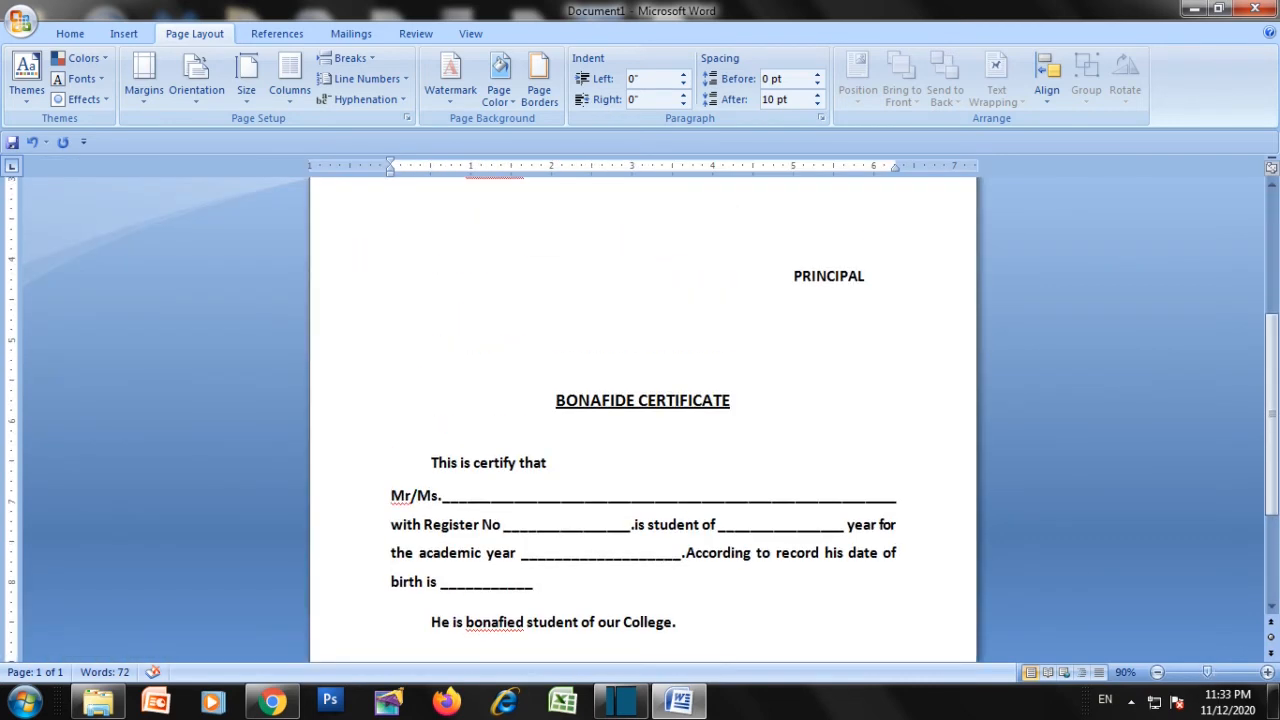
{"action": "scroll", "coordinate": [508, 425], "scroll_direction": "down", "scroll_amount": 6}
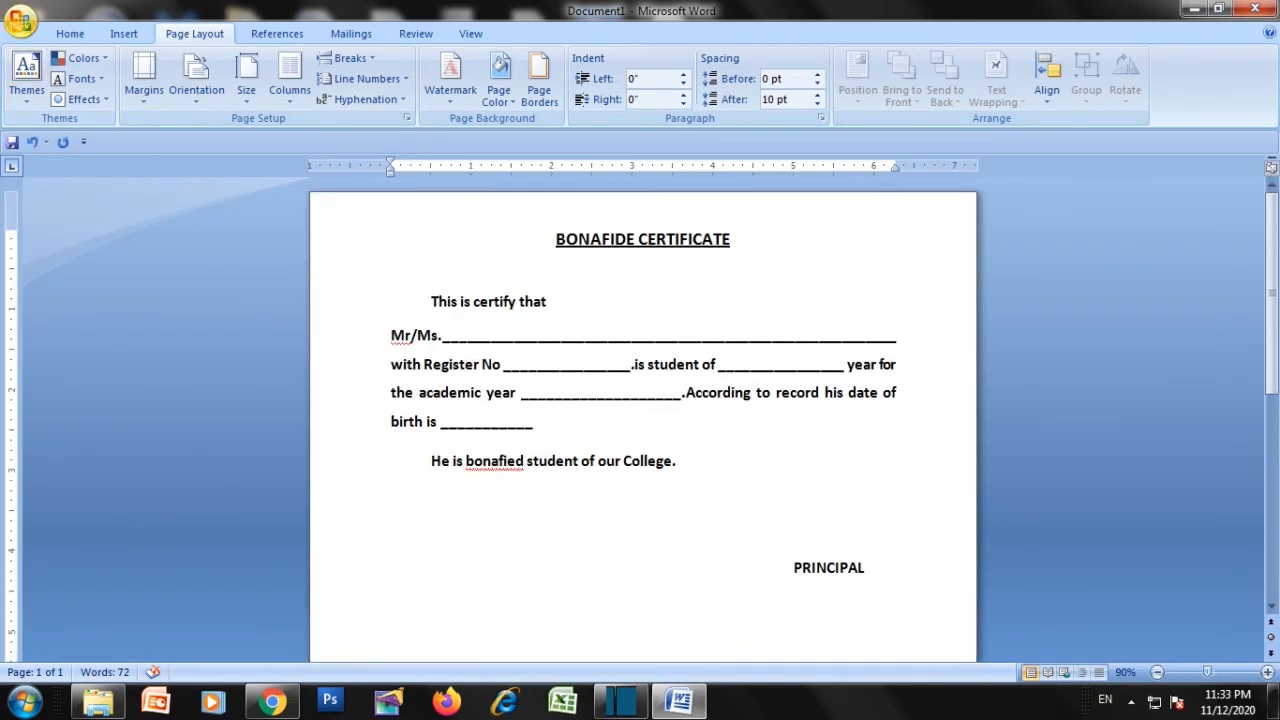
{"action": "left_click", "coordinate": [22, 22]}
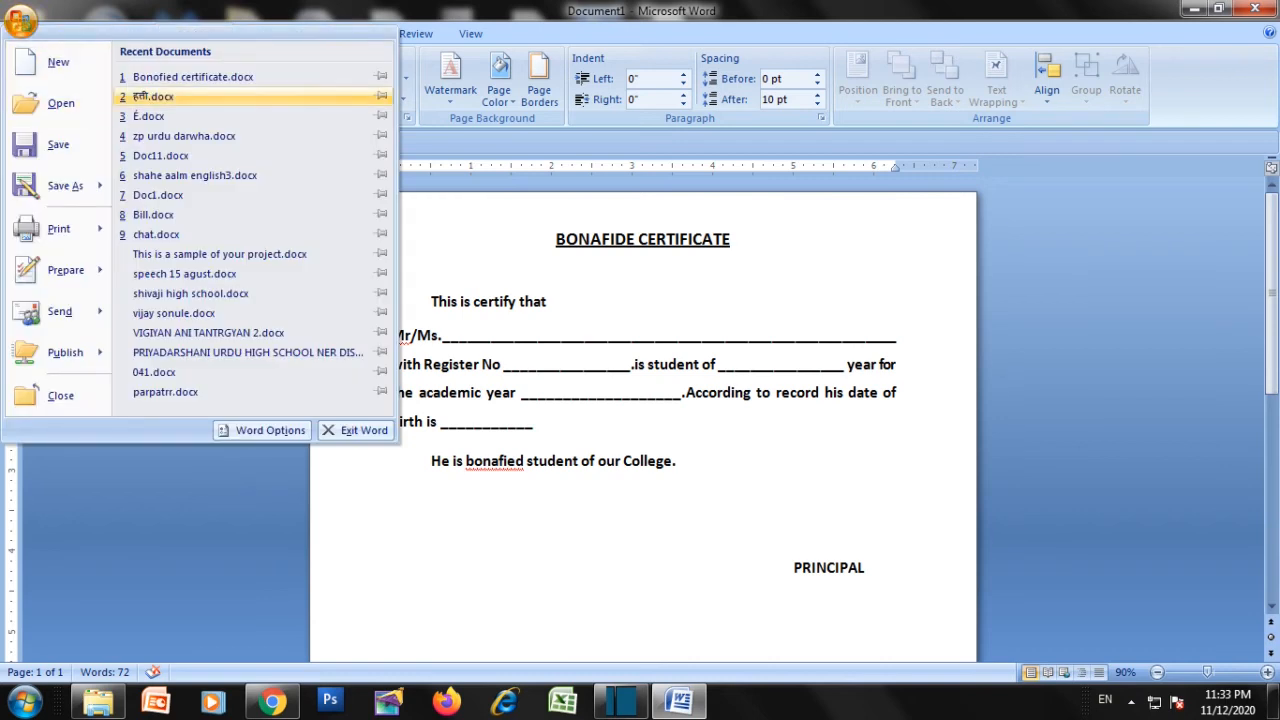
{"action": "mouse_move", "coordinate": [62, 185]}
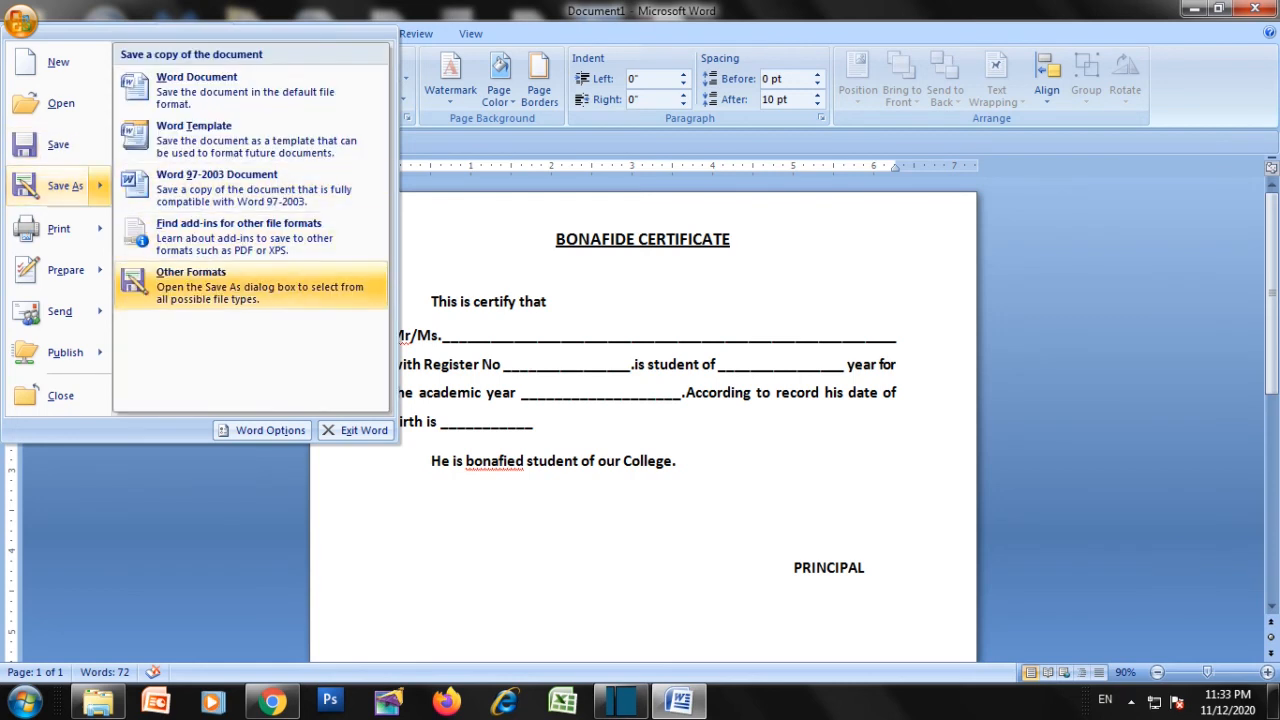
{"action": "left_click", "coordinate": [62, 186]}
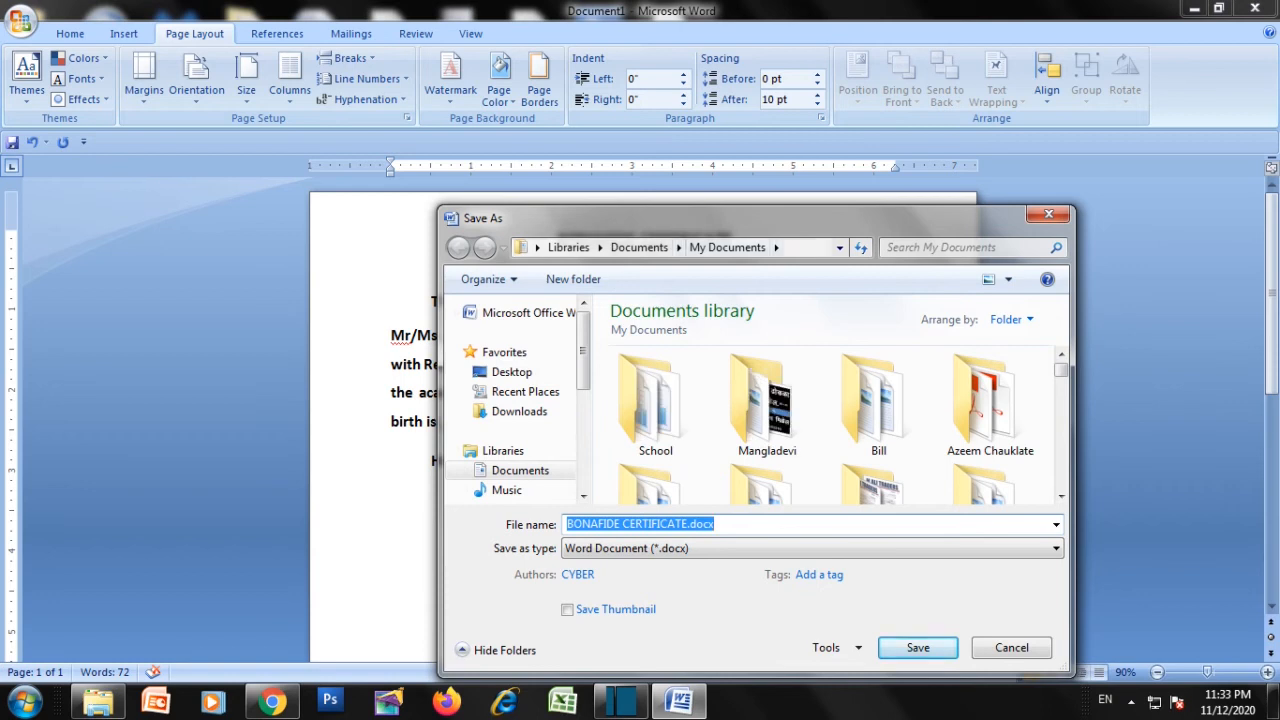
{"action": "left_click_drag", "start_coordinate": [727, 218], "coordinate": [435, 164]}
{"action": "double_click", "coordinate": [435, 164]}
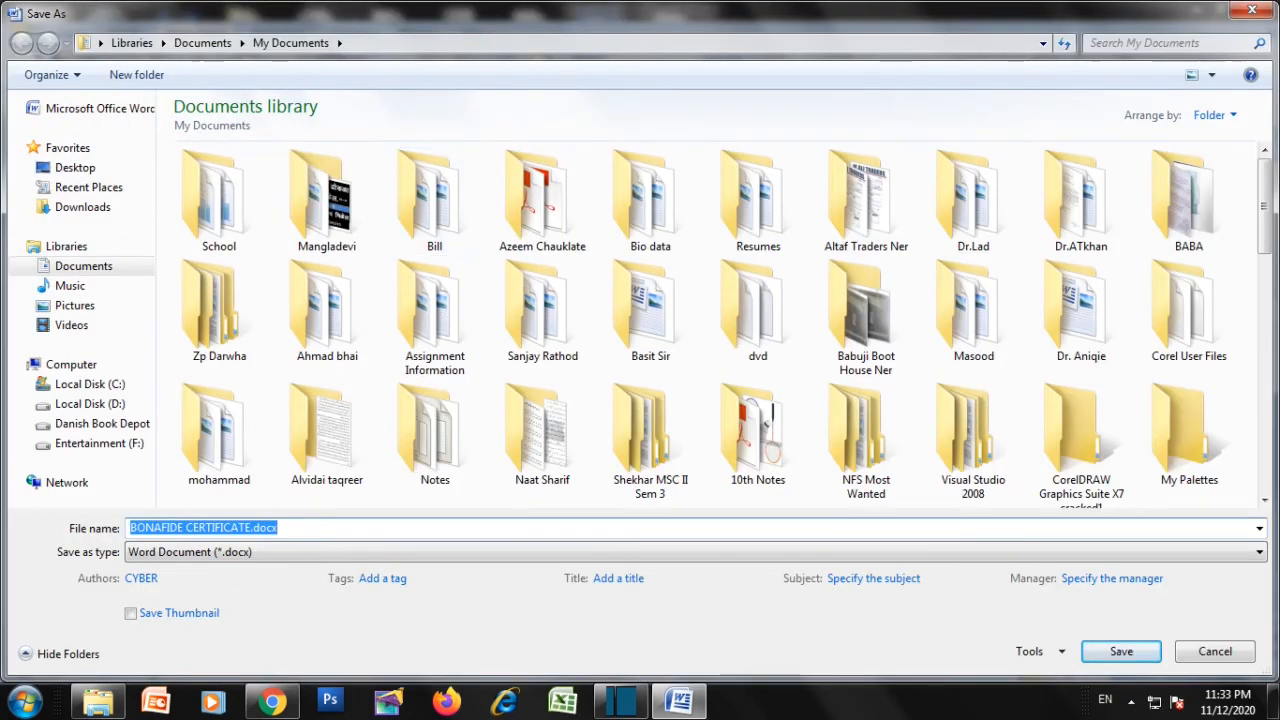
{"action": "left_click", "coordinate": [1251, 10]}
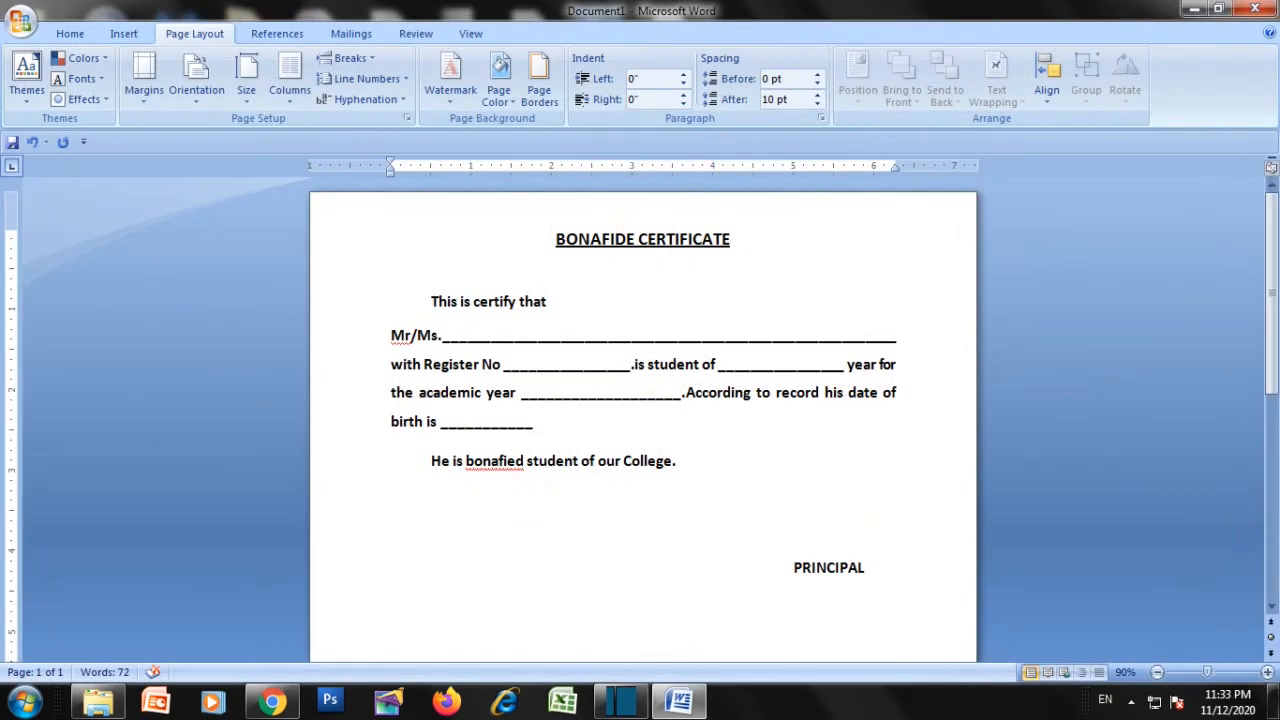
Start saving a copy of the document as a Word Document (*.docx) and choose the Documents library as the location
{"action": "scroll", "coordinate": [643, 420], "scroll_direction": "down", "scroll_amount": 4}
{"action": "scroll", "coordinate": [643, 420], "scroll_direction": "up", "scroll_amount": 4}
{"action": "left_click", "coordinate": [20, 20]}
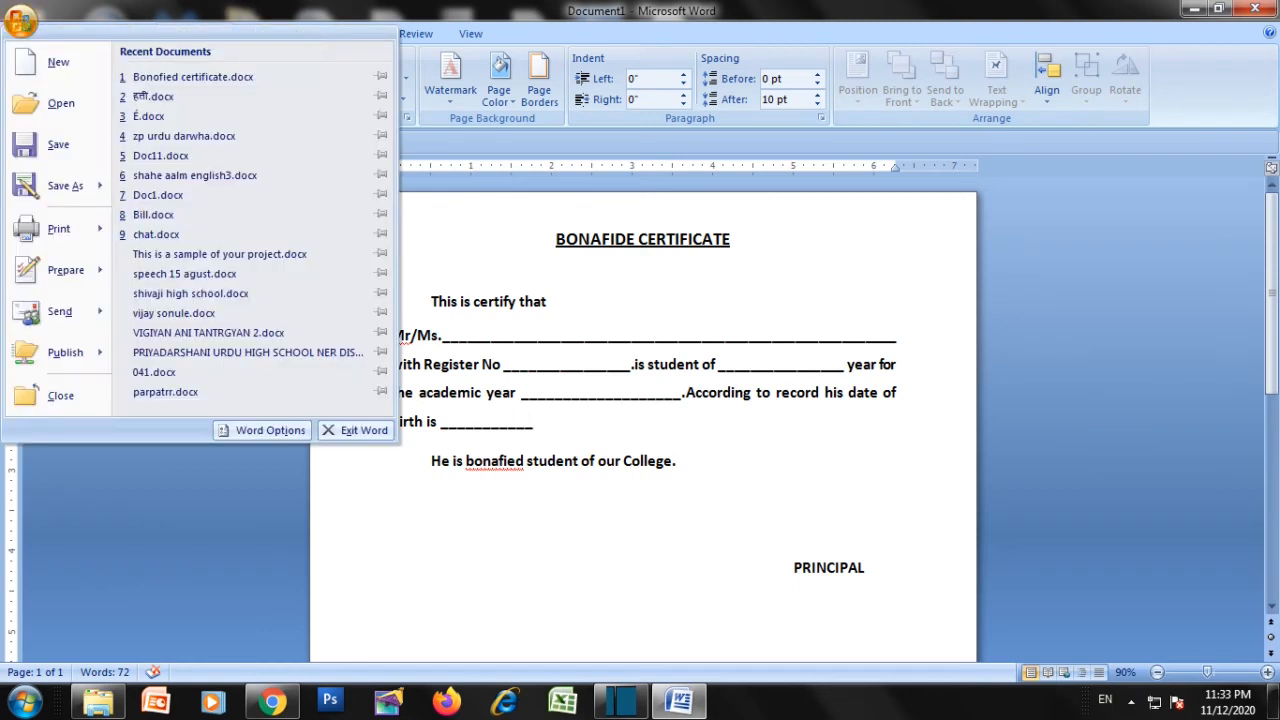
{"action": "left_click", "coordinate": [65, 185]}
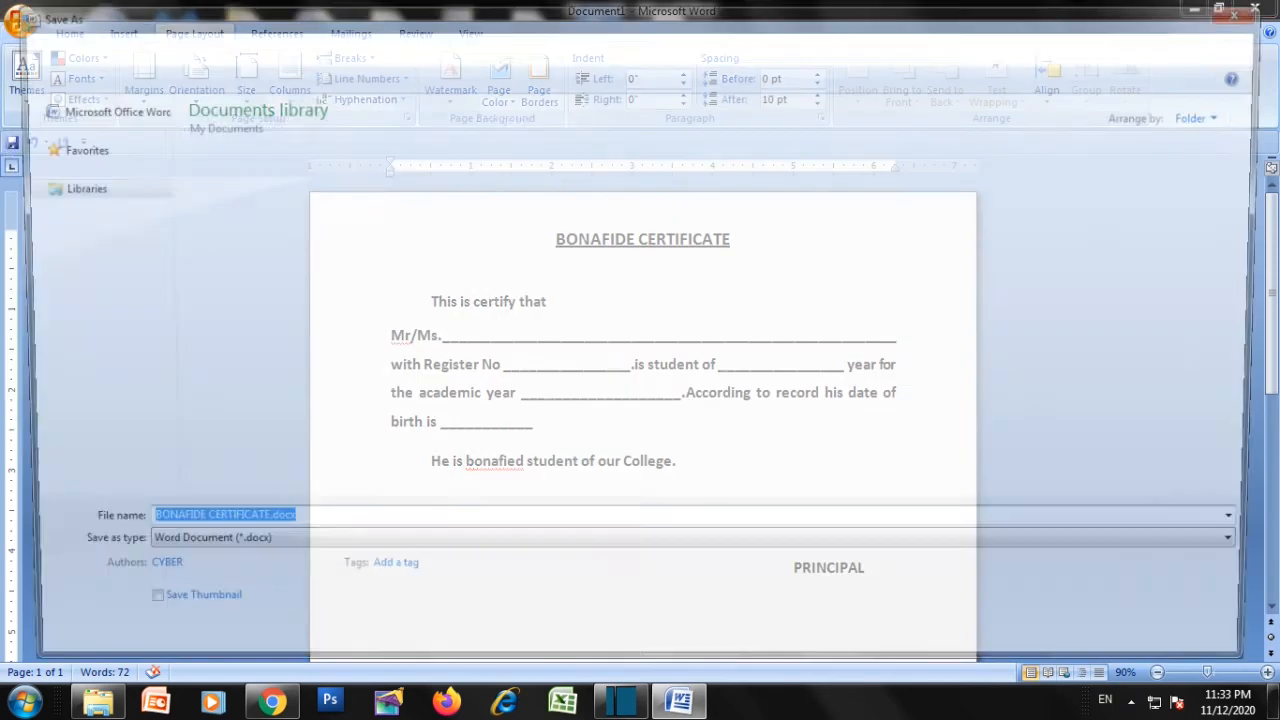
{"action": "left_click", "coordinate": [400, 552]}
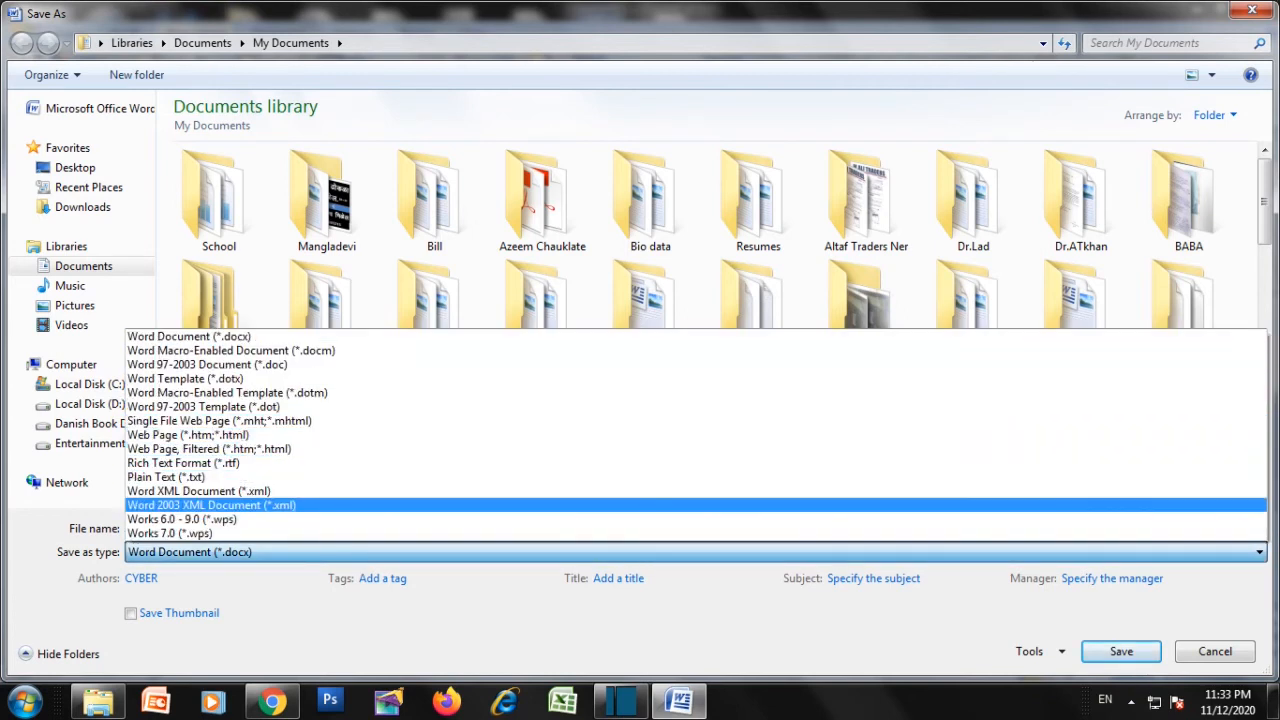
{"action": "left_click", "coordinate": [420, 552]}
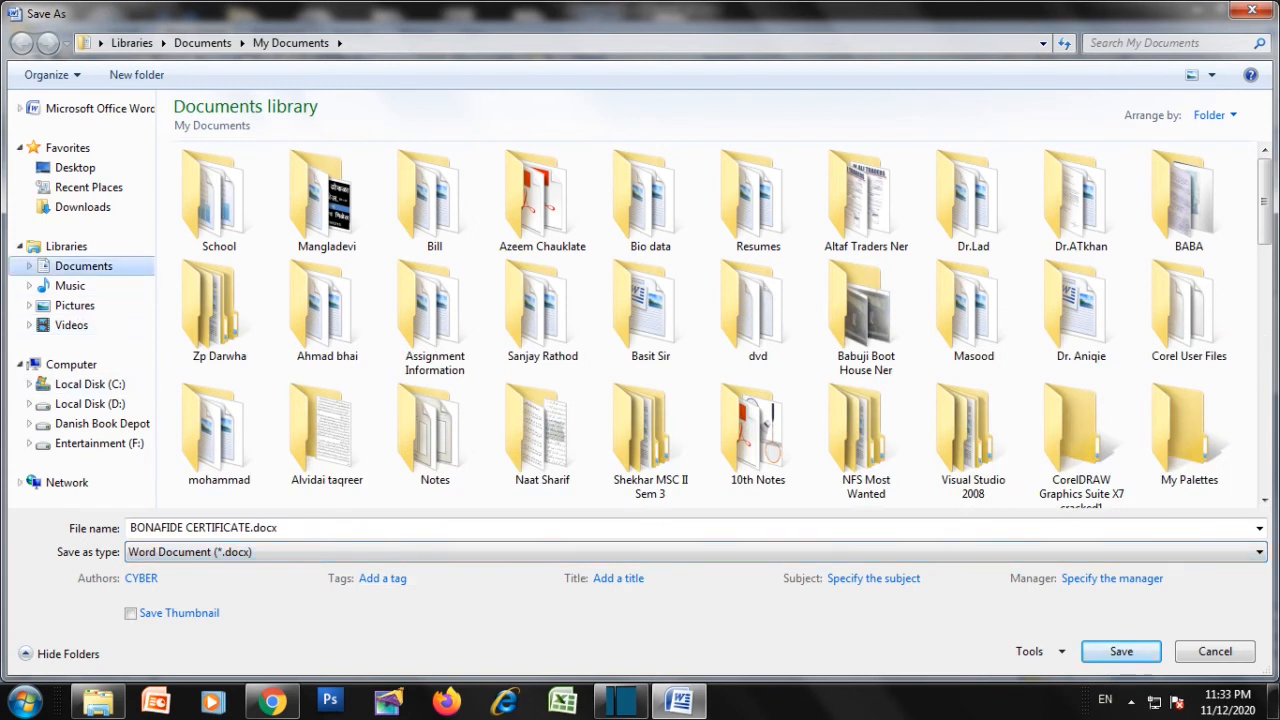
{"action": "left_click", "coordinate": [80, 266]}
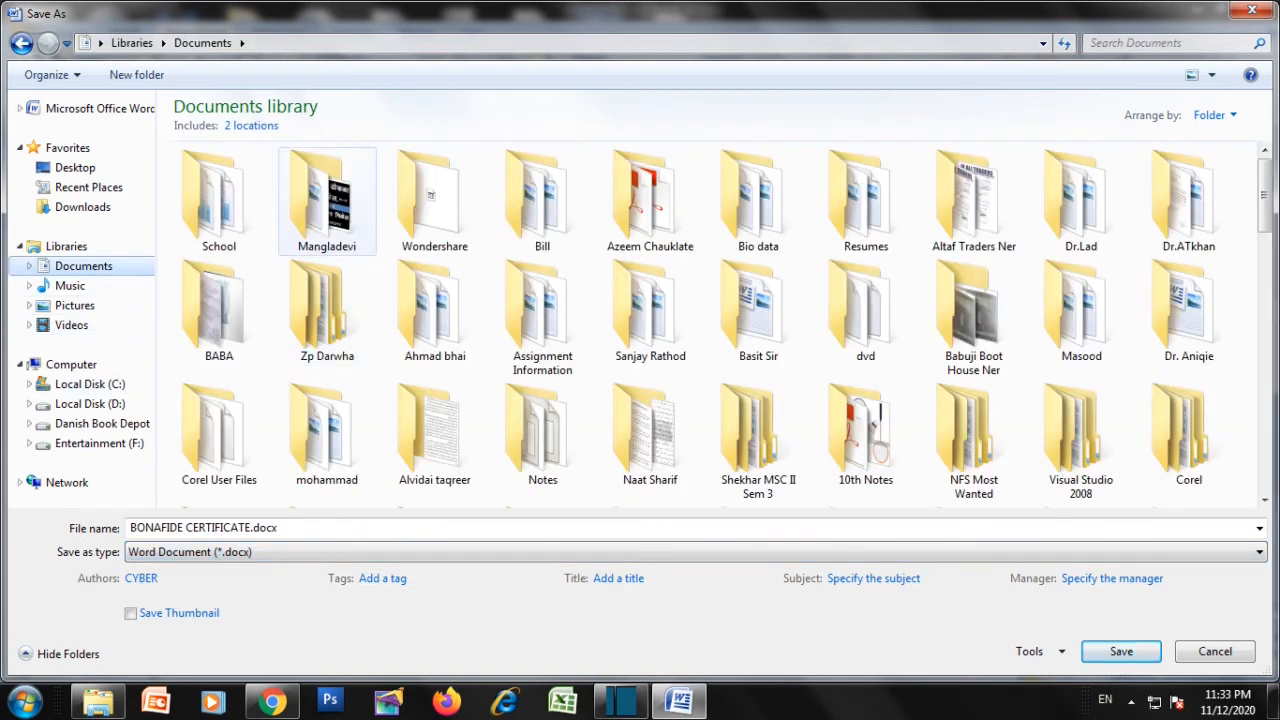
Create a folder named "Shool Bonafied" and save the document in it as BONAFIDE CERTIFICATE.docx
{"action": "left_click", "coordinate": [136, 74]}
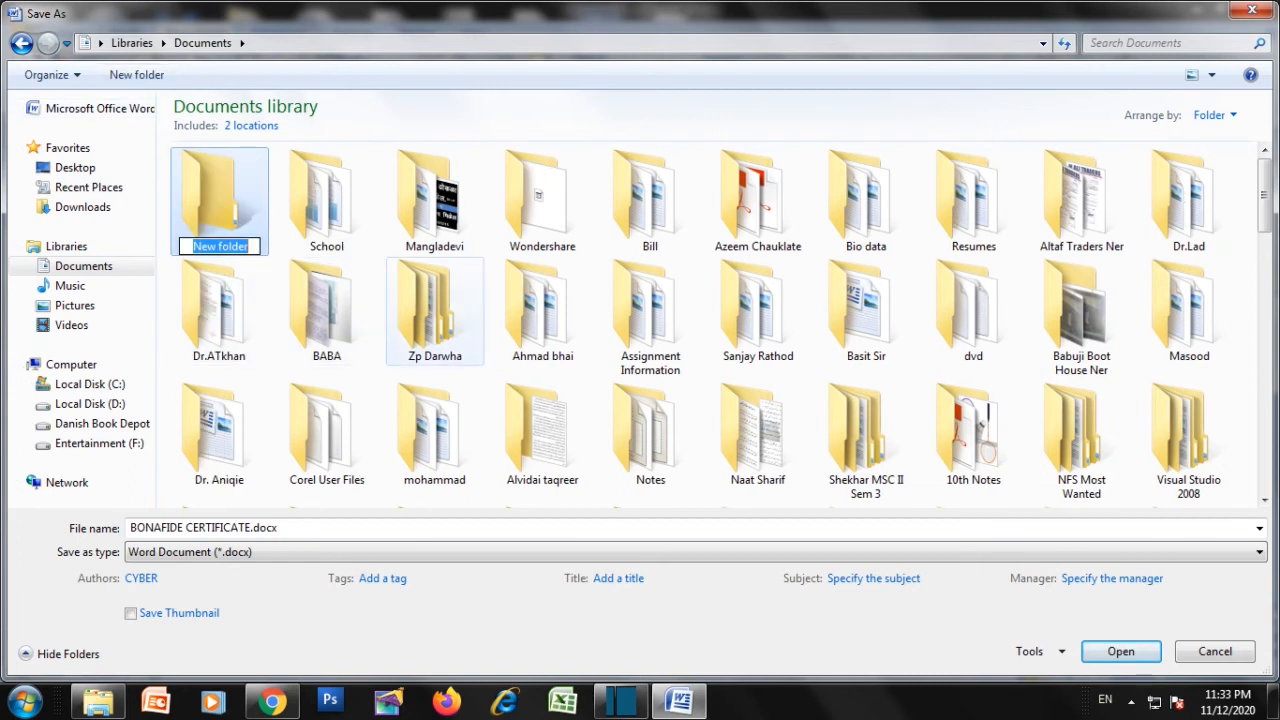
{"action": "type", "text": "s"}
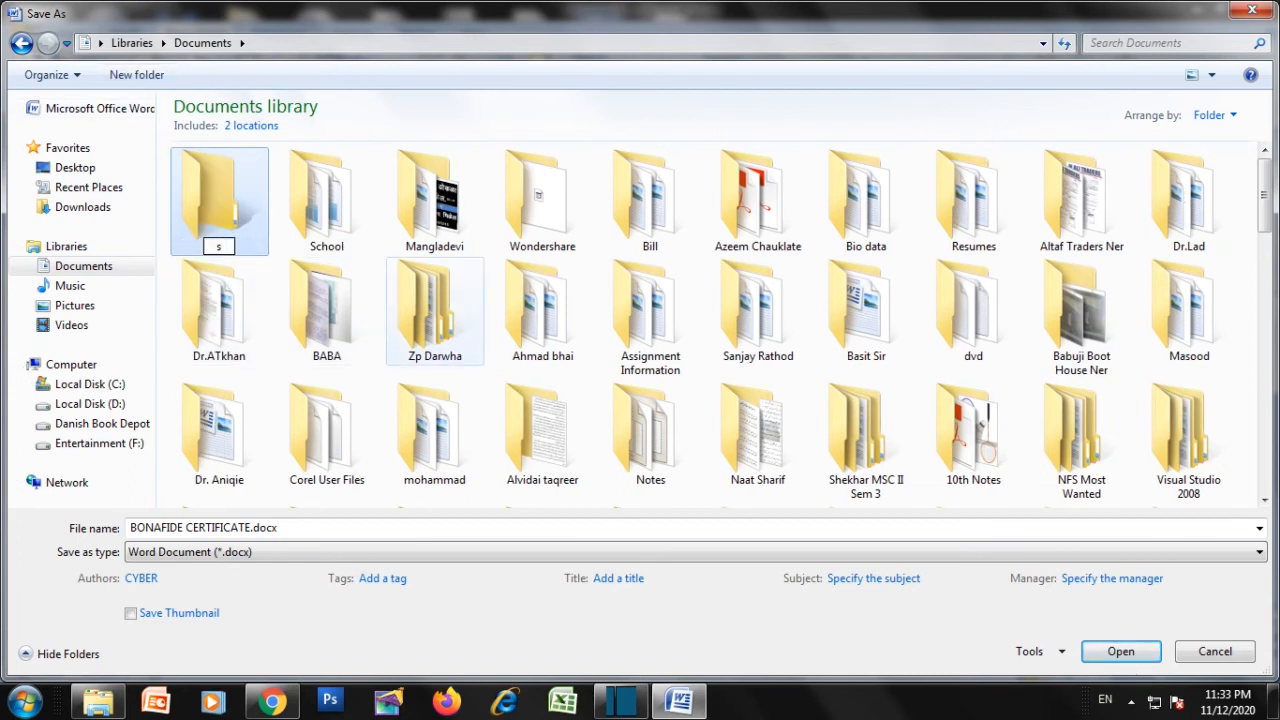
{"action": "key", "text": "BackSpace"}
{"action": "type", "text": "Shool Bona"}
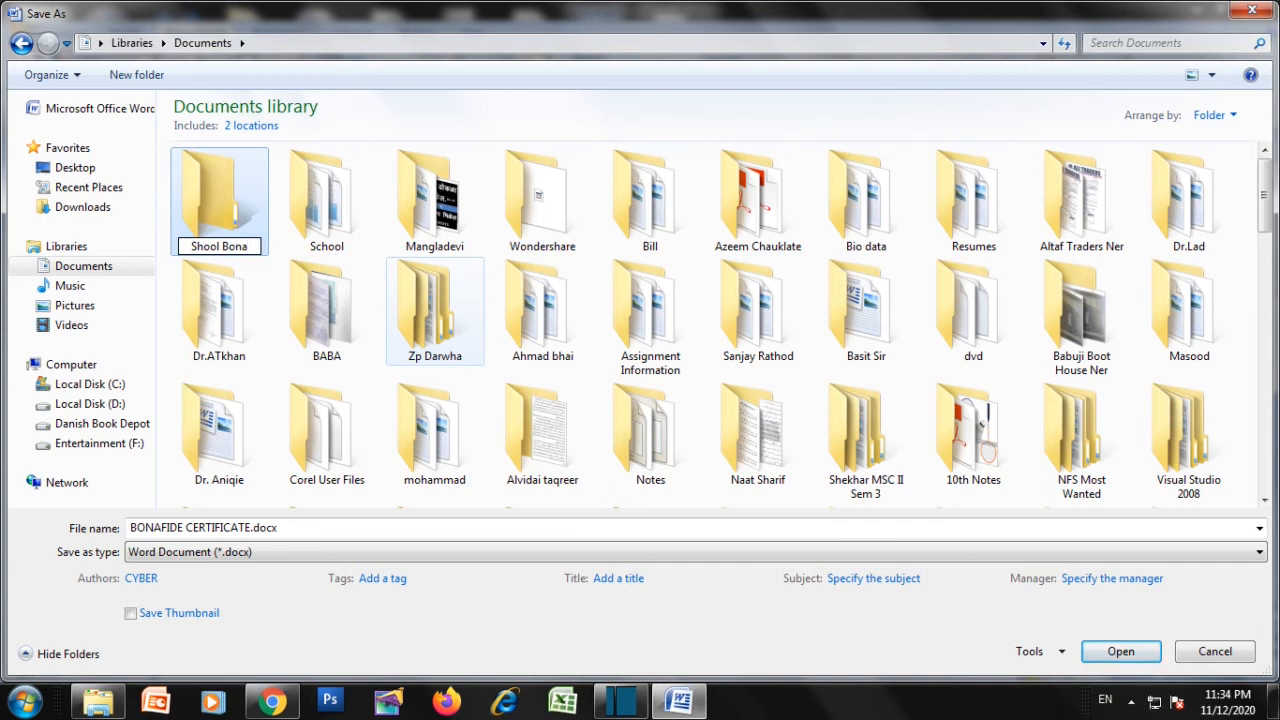
{"action": "type", "text": "fied"}
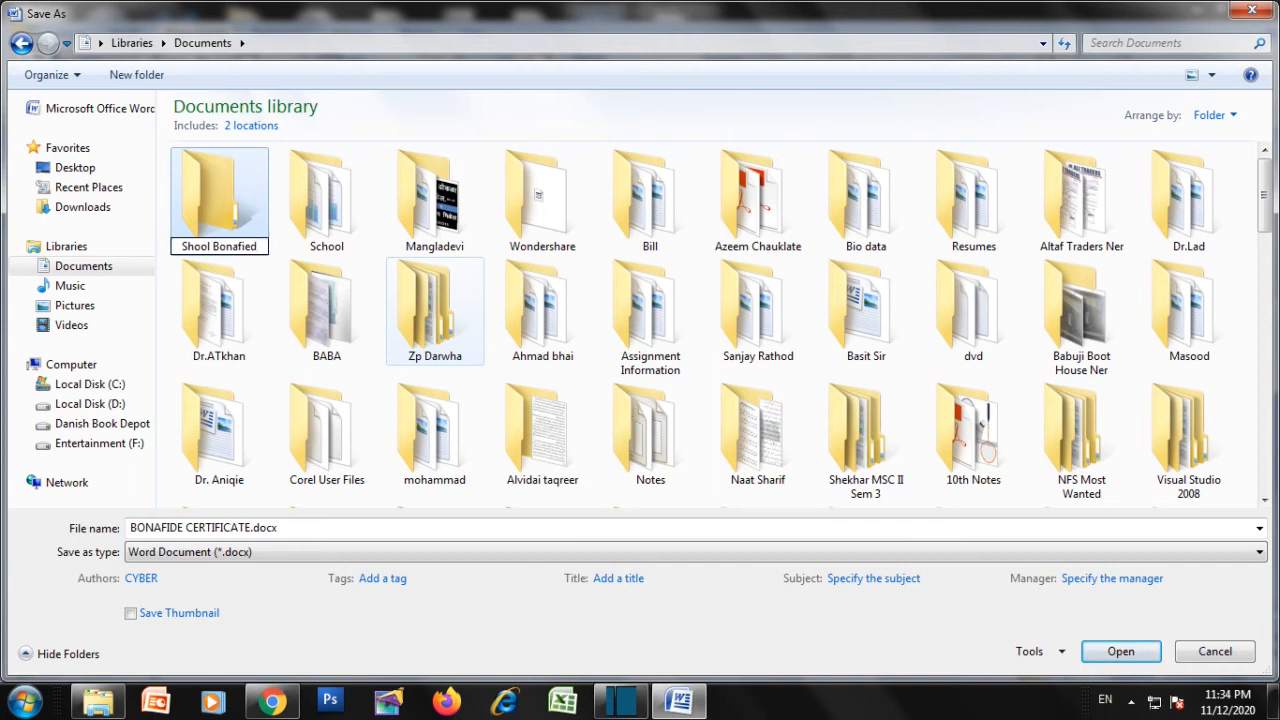
{"action": "key", "text": "Return"}
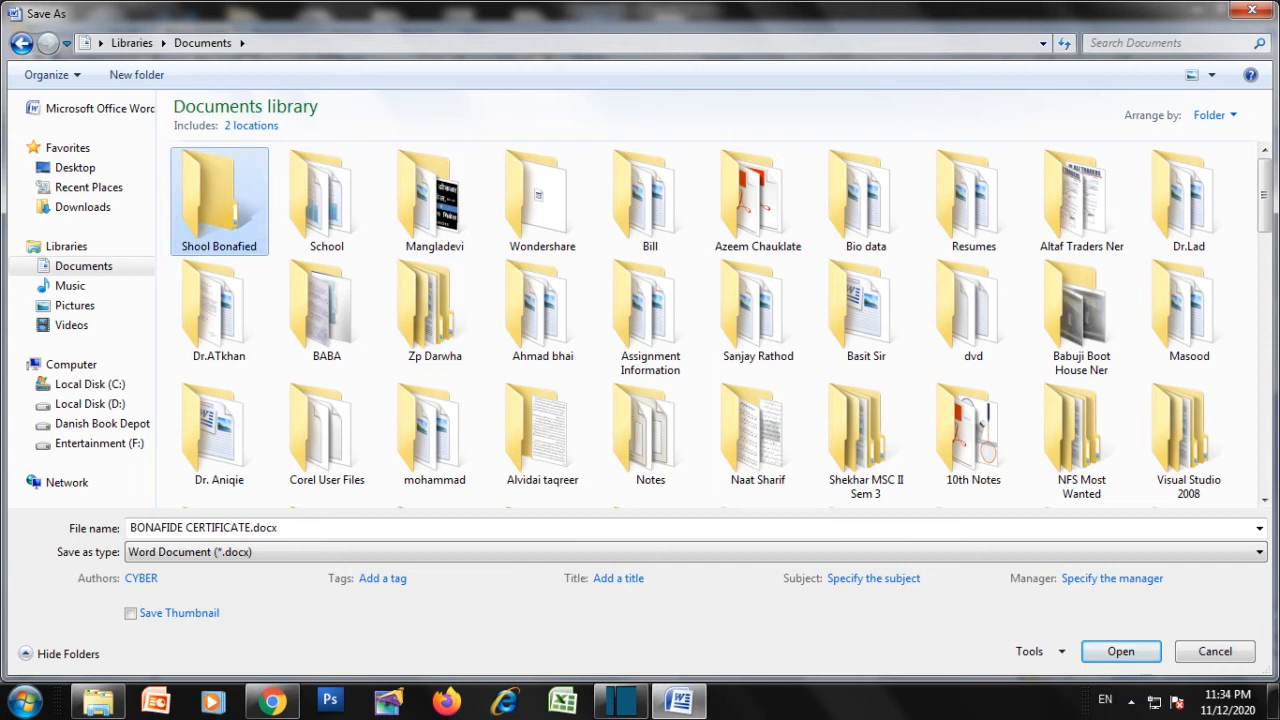
{"action": "key", "text": "Return"}
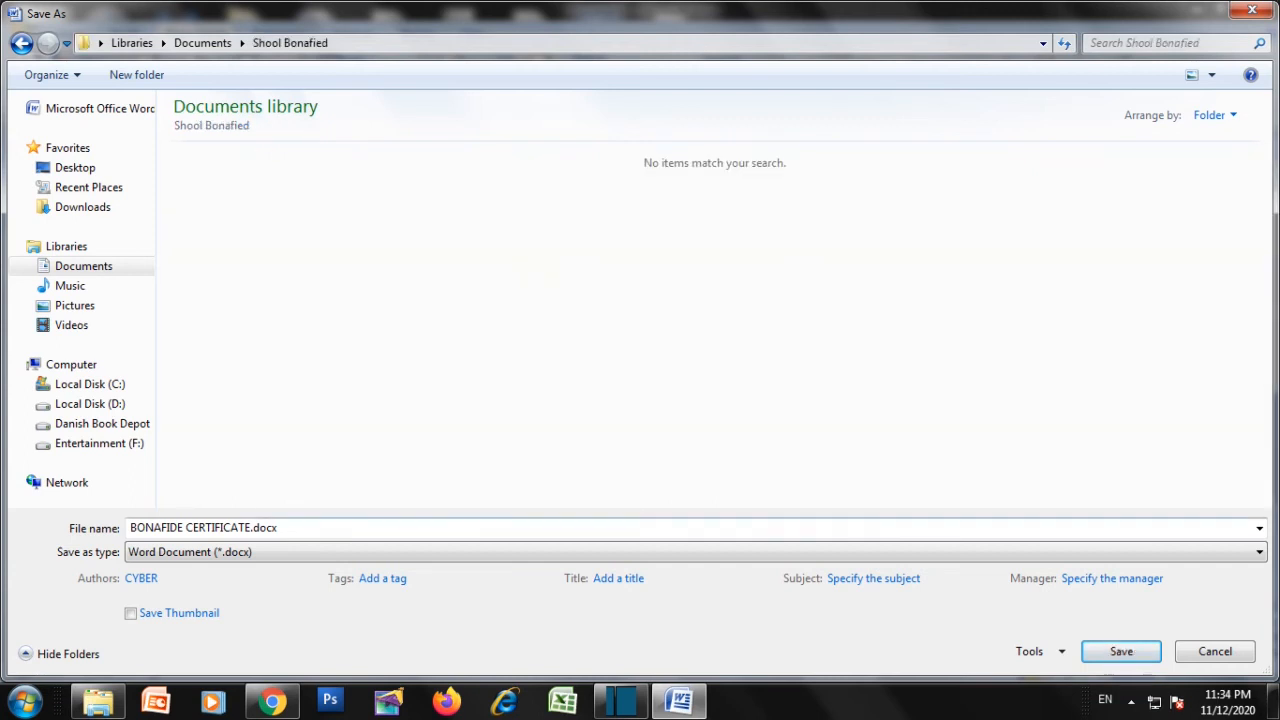
{"action": "key", "text": "Return"}
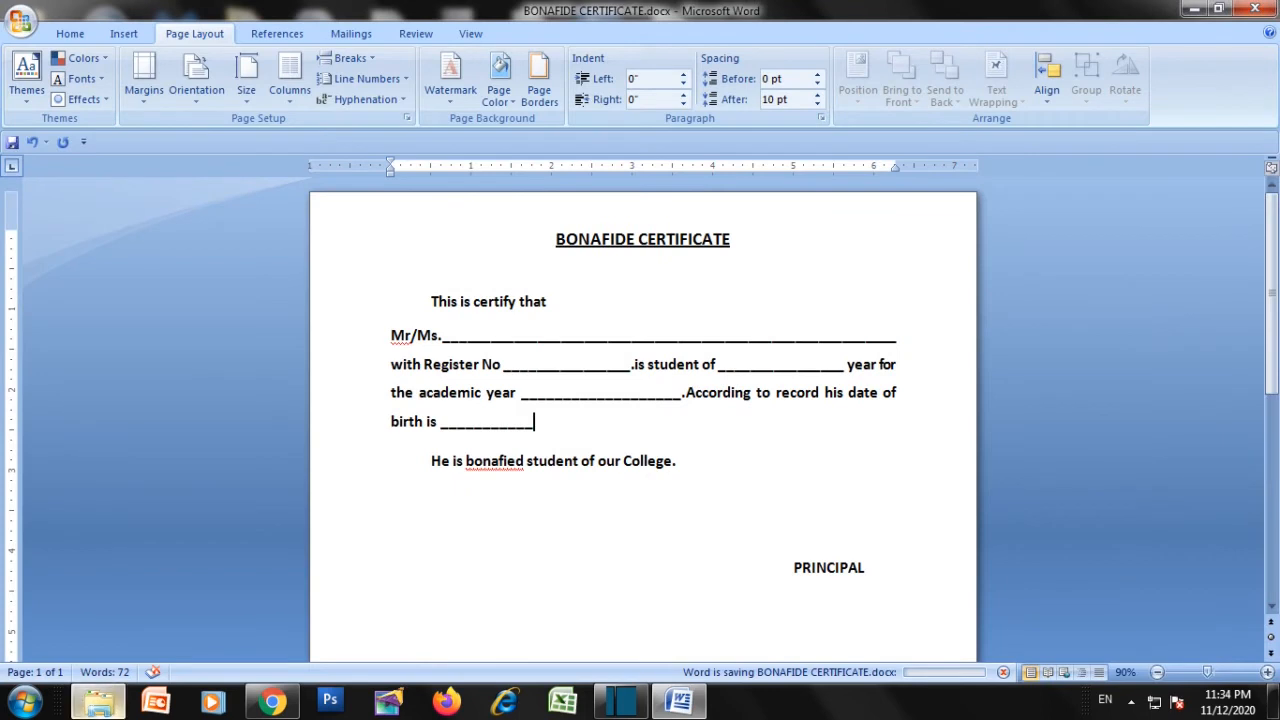
Switch to Windows Explorer and show the Documents library in a new maximized window
{"action": "left_click", "coordinate": [98, 702]}
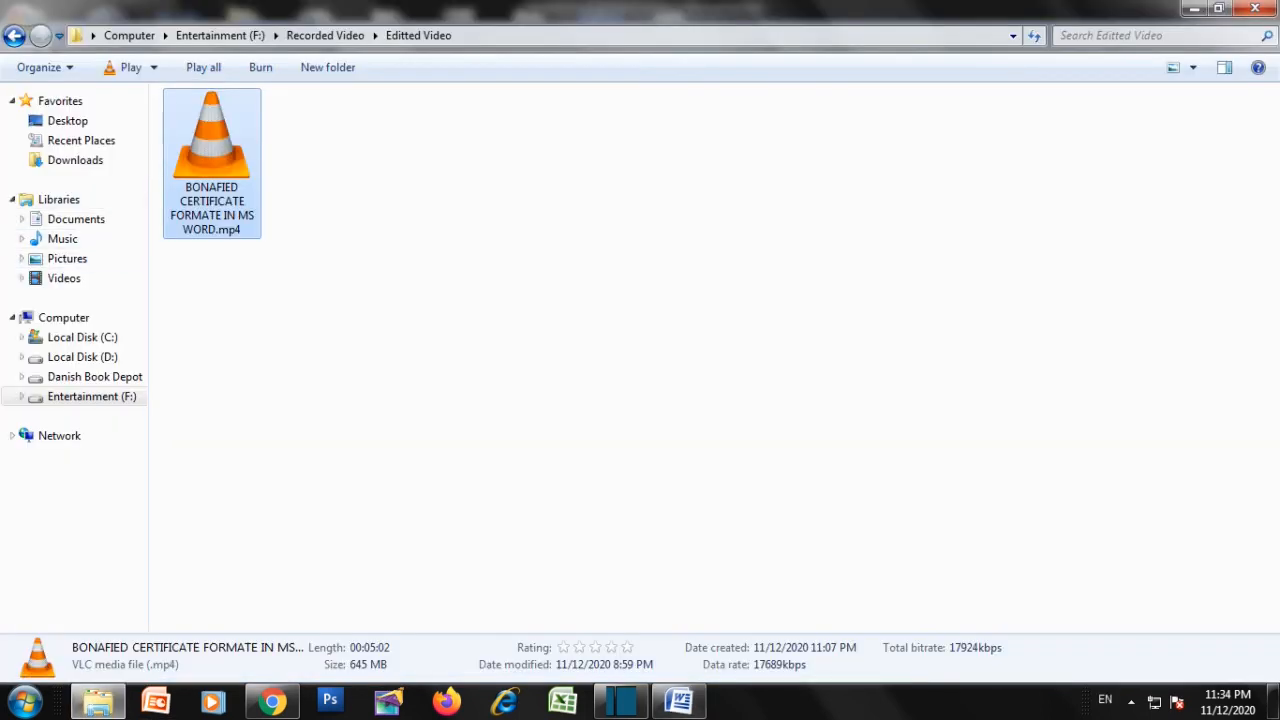
{"action": "right_click", "coordinate": [98, 702]}
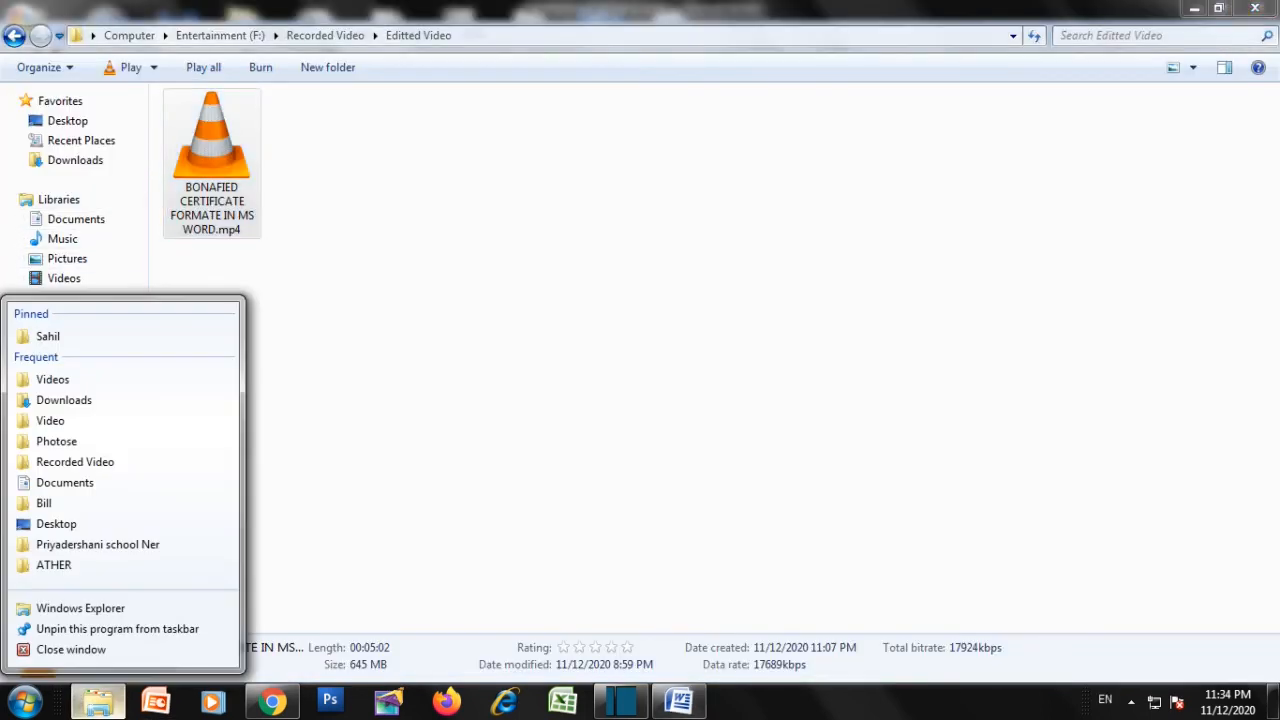
{"action": "left_click", "coordinate": [370, 430]}
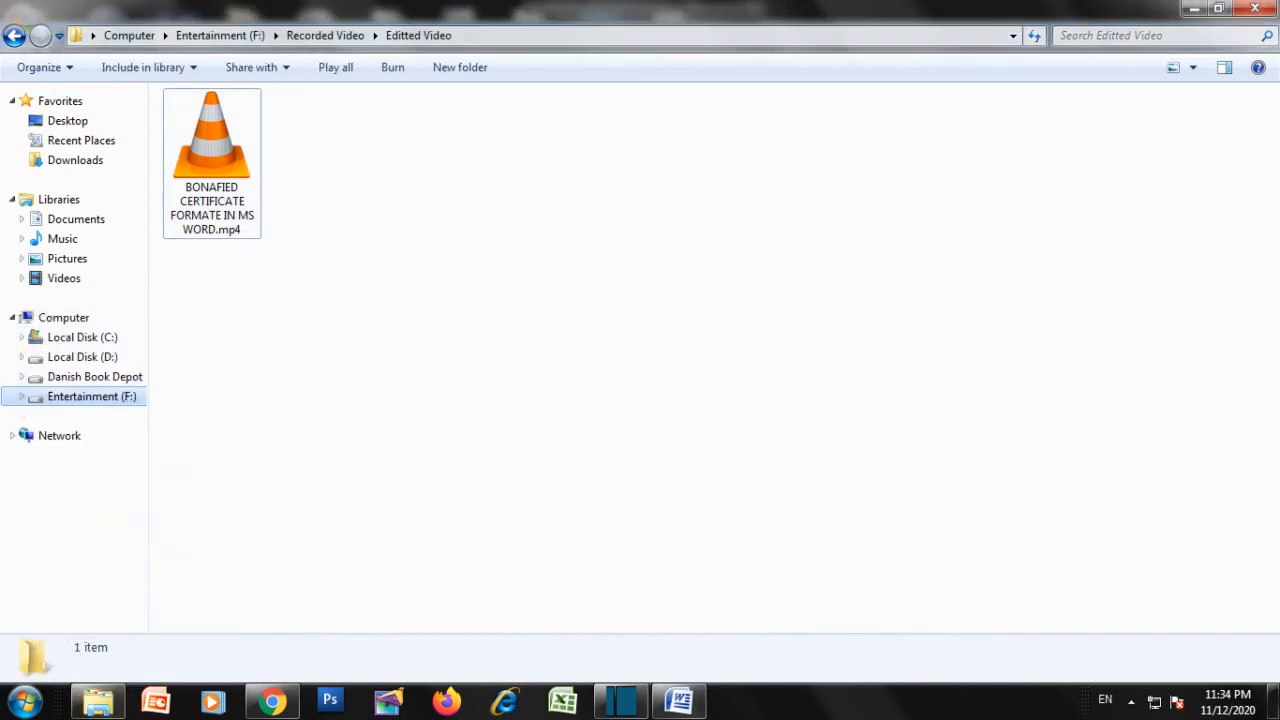
{"action": "right_click", "coordinate": [78, 318]}
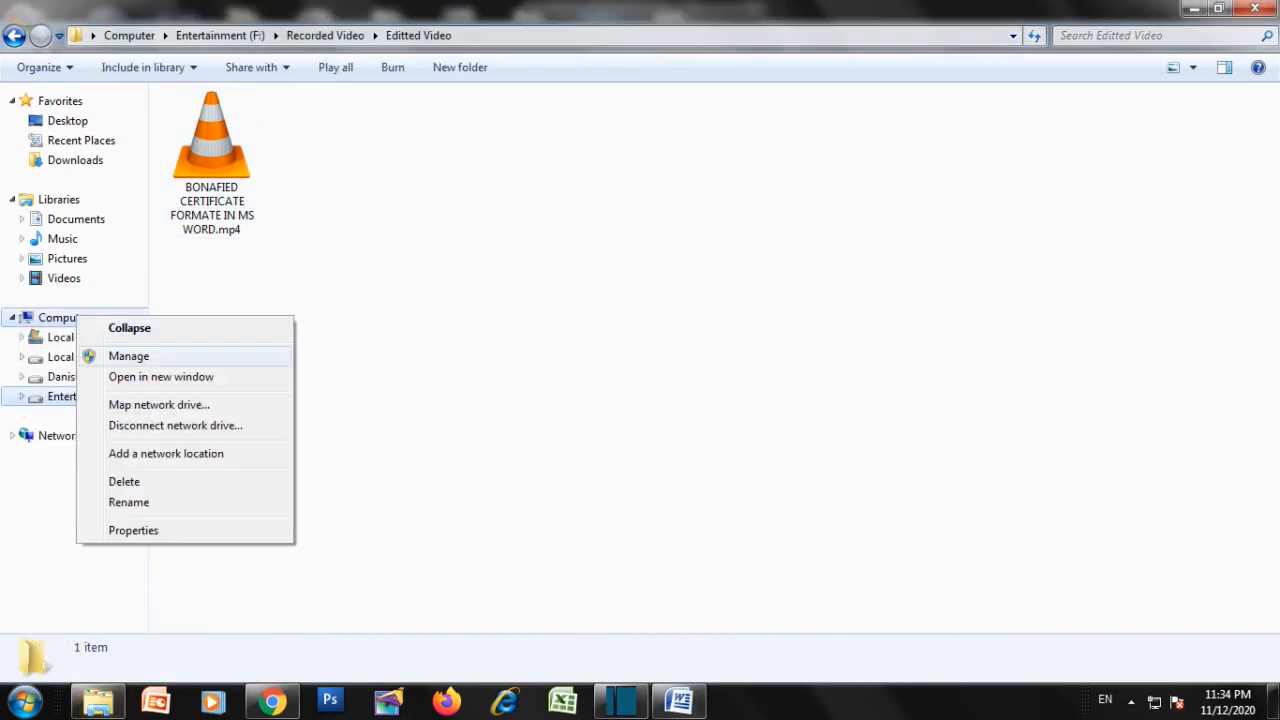
{"action": "left_click", "coordinate": [150, 376]}
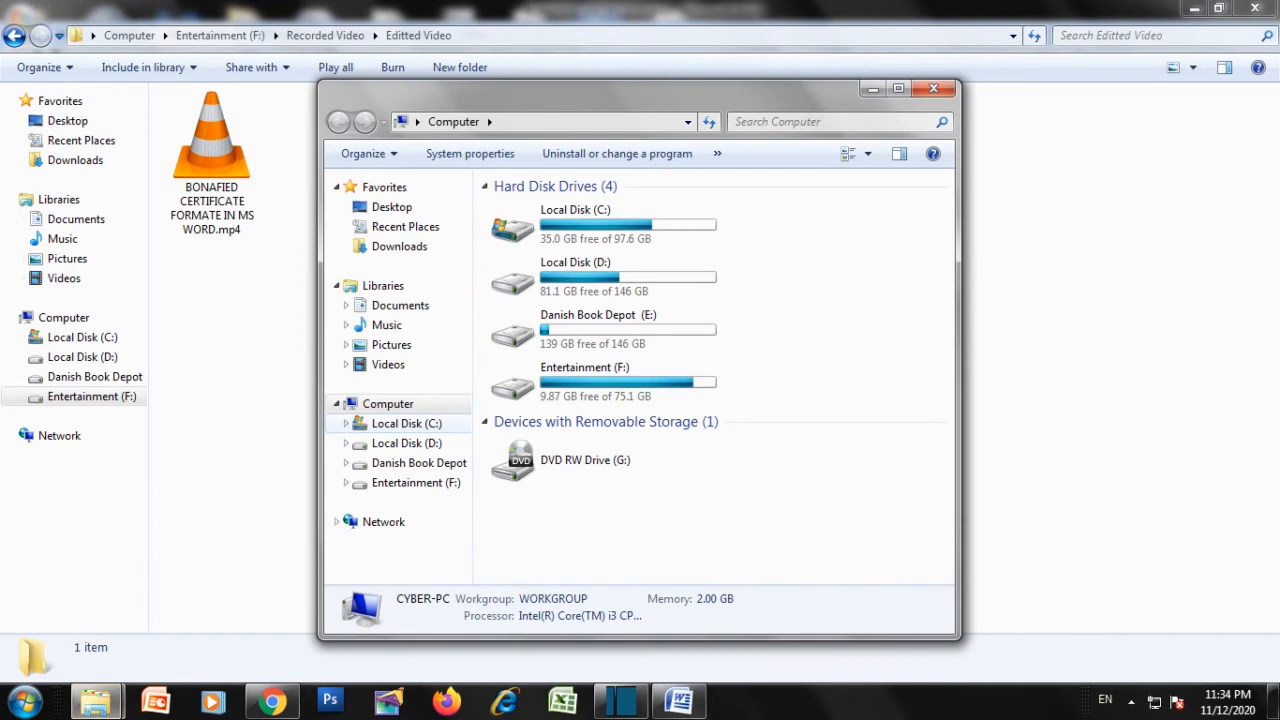
{"action": "left_click", "coordinate": [898, 88]}
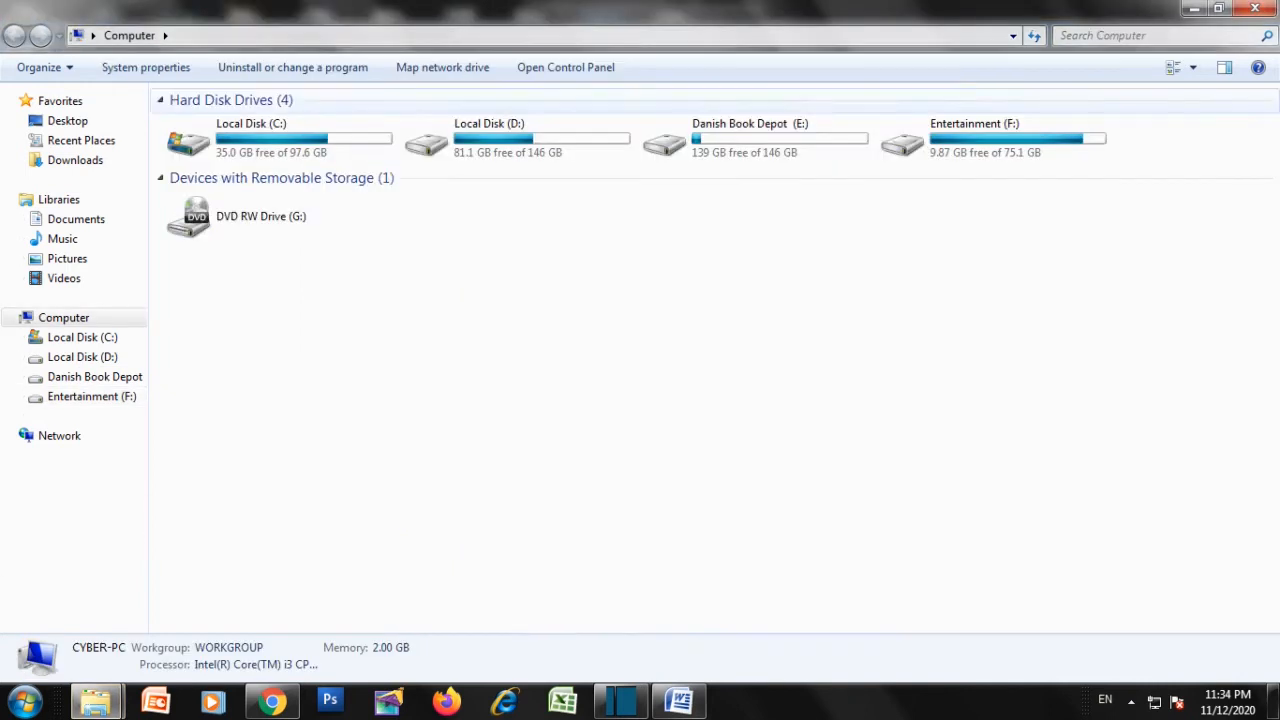
{"action": "left_click", "coordinate": [76, 219]}
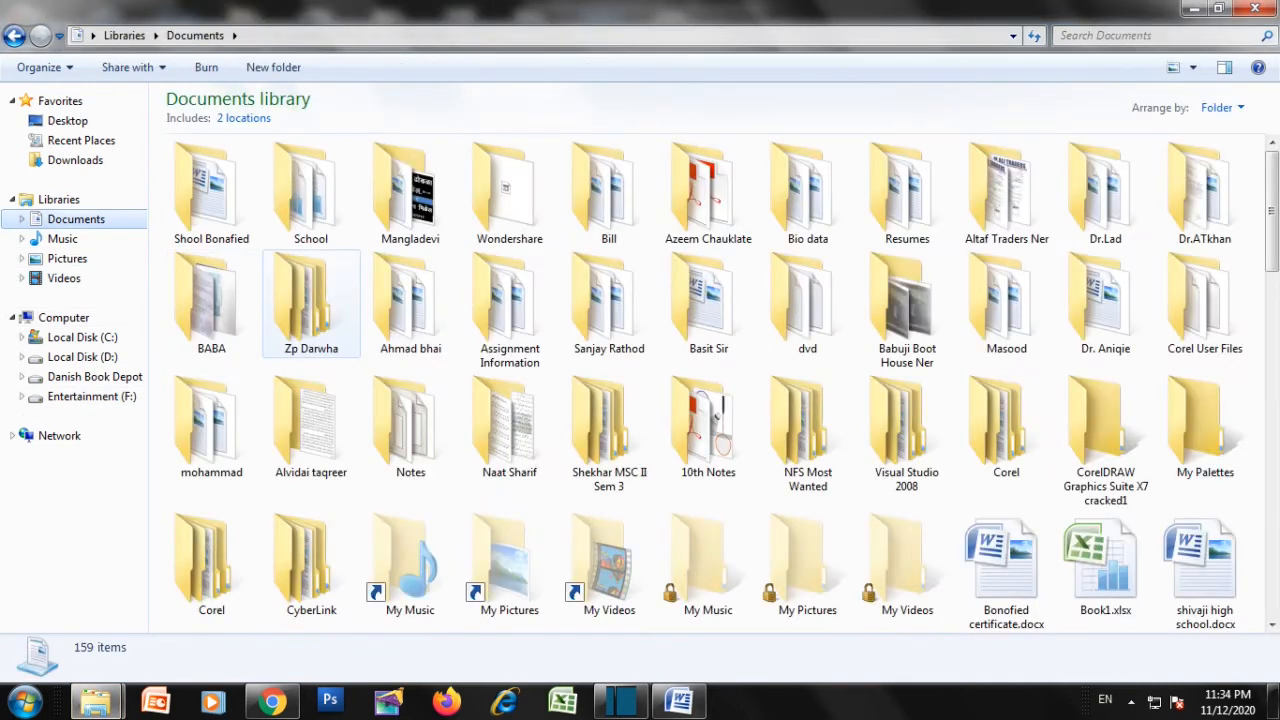
Browse the Documents library and examine the contents of the School folder
{"action": "double_click", "coordinate": [306, 195]}
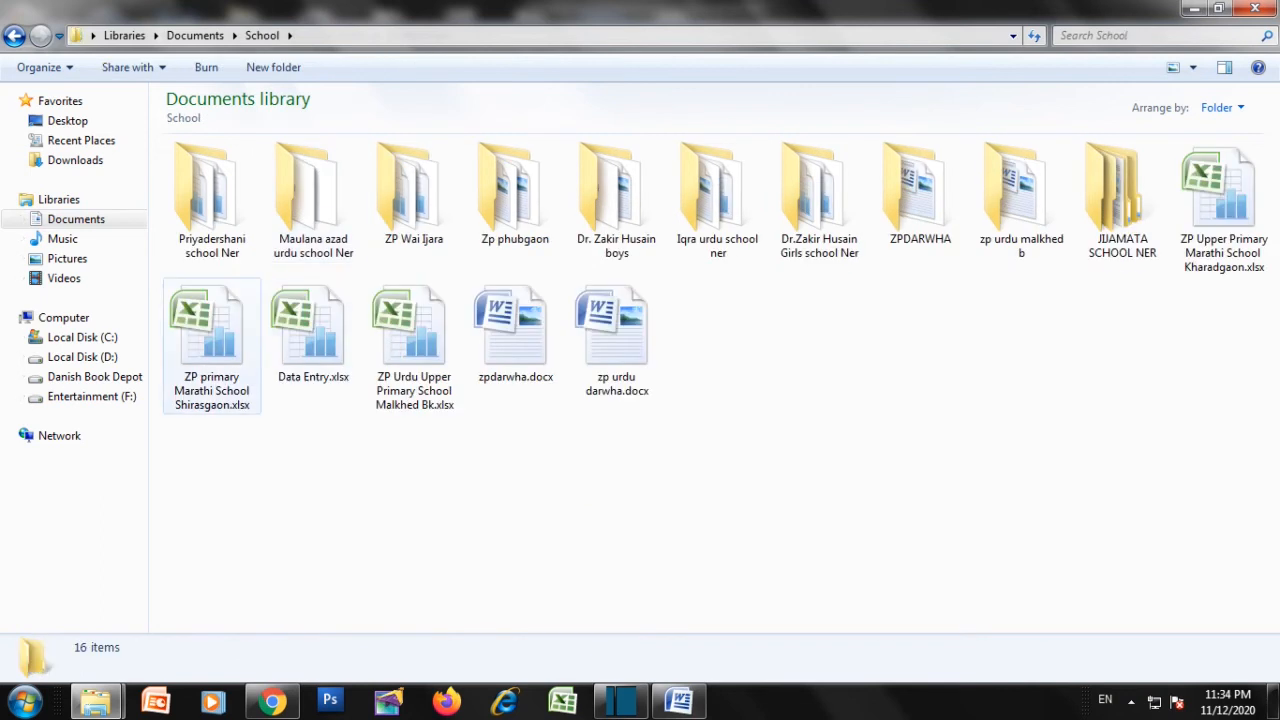
{"action": "left_click", "coordinate": [14, 35]}
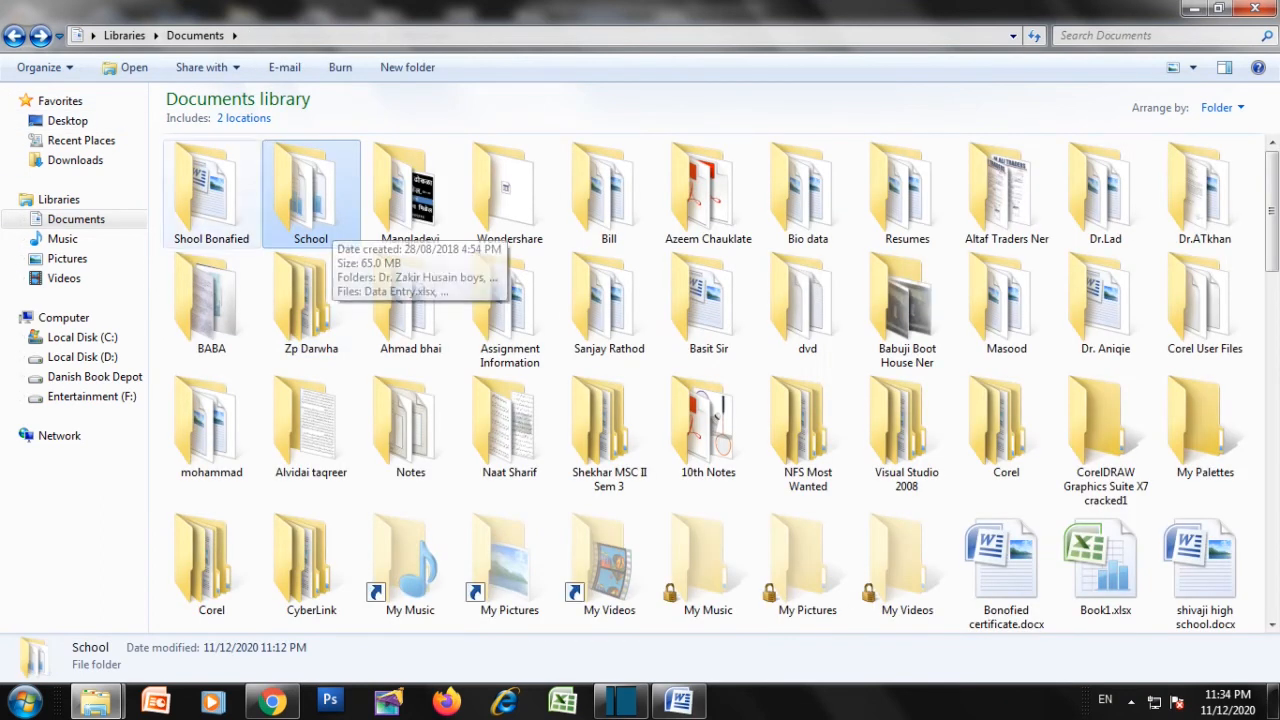
{"action": "key", "text": "s"}
{"action": "key", "text": "s"}
{"action": "key", "text": "s"}
{"action": "key", "text": "s"}
{"action": "key", "text": "s"}
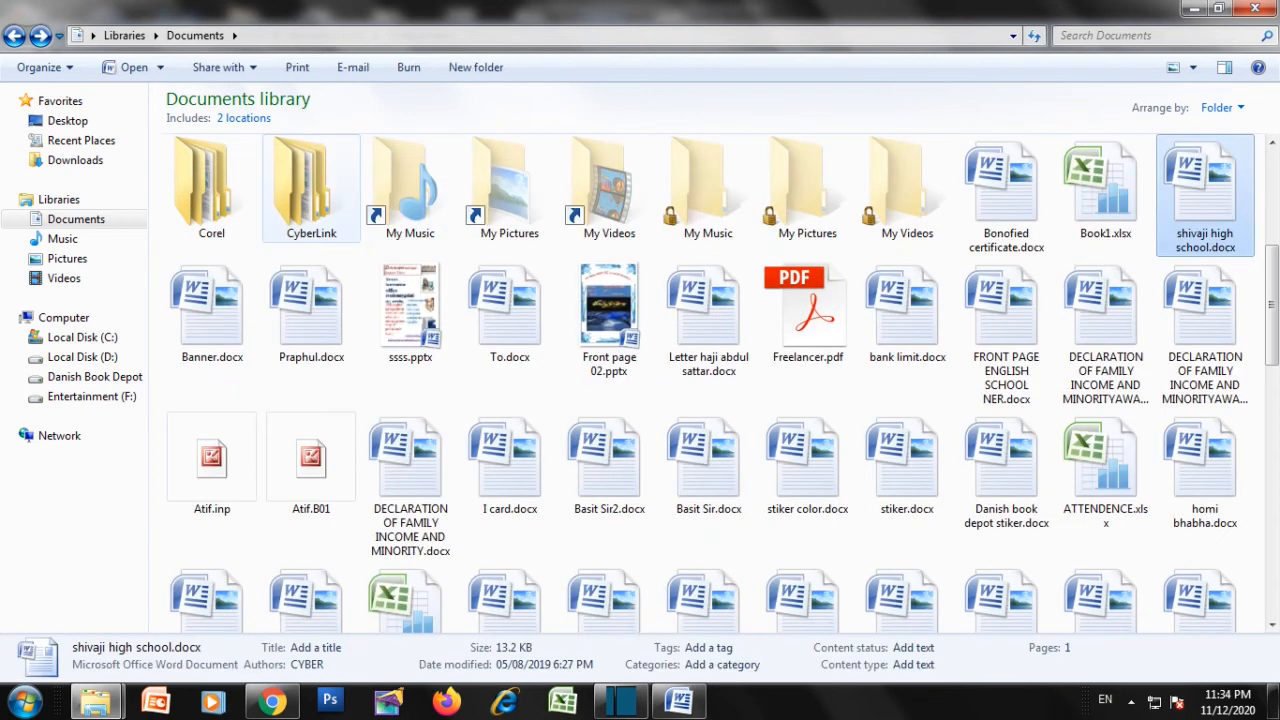
{"action": "scroll", "coordinate": [322, 215], "scroll_direction": "up", "scroll_amount": 3}
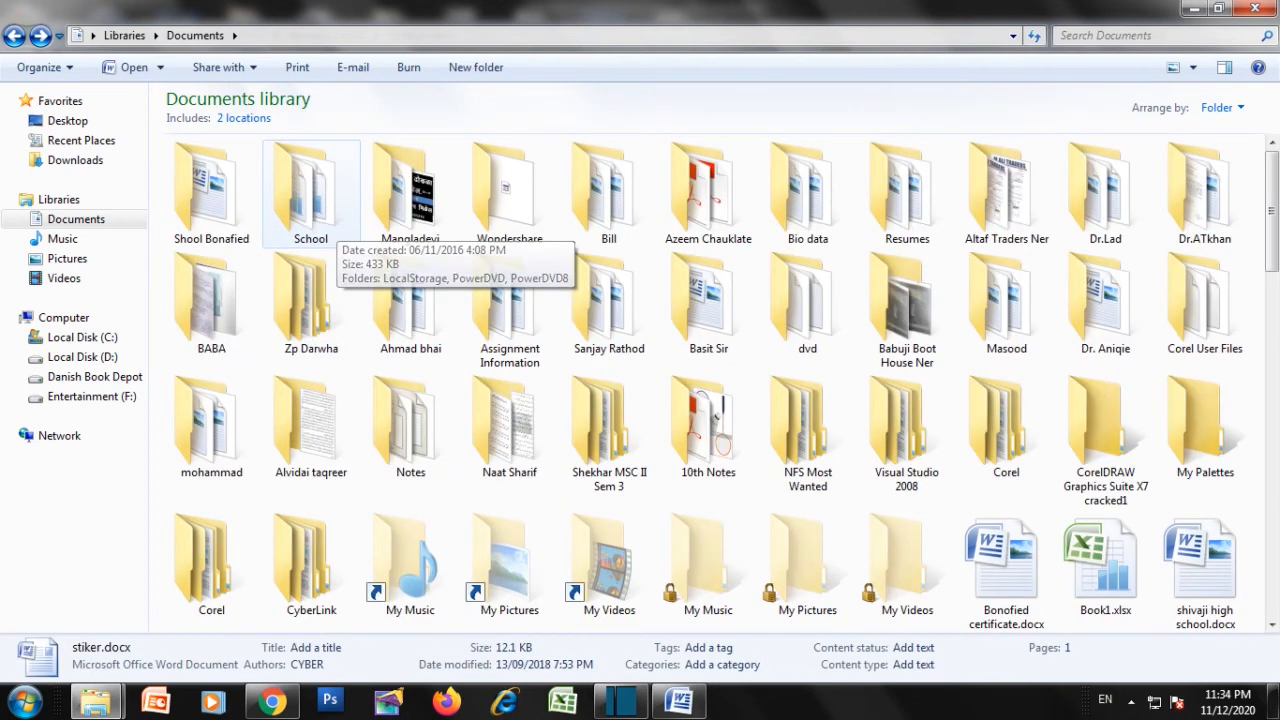
{"action": "left_click", "coordinate": [322, 215]}
{"action": "double_click", "coordinate": [322, 215]}
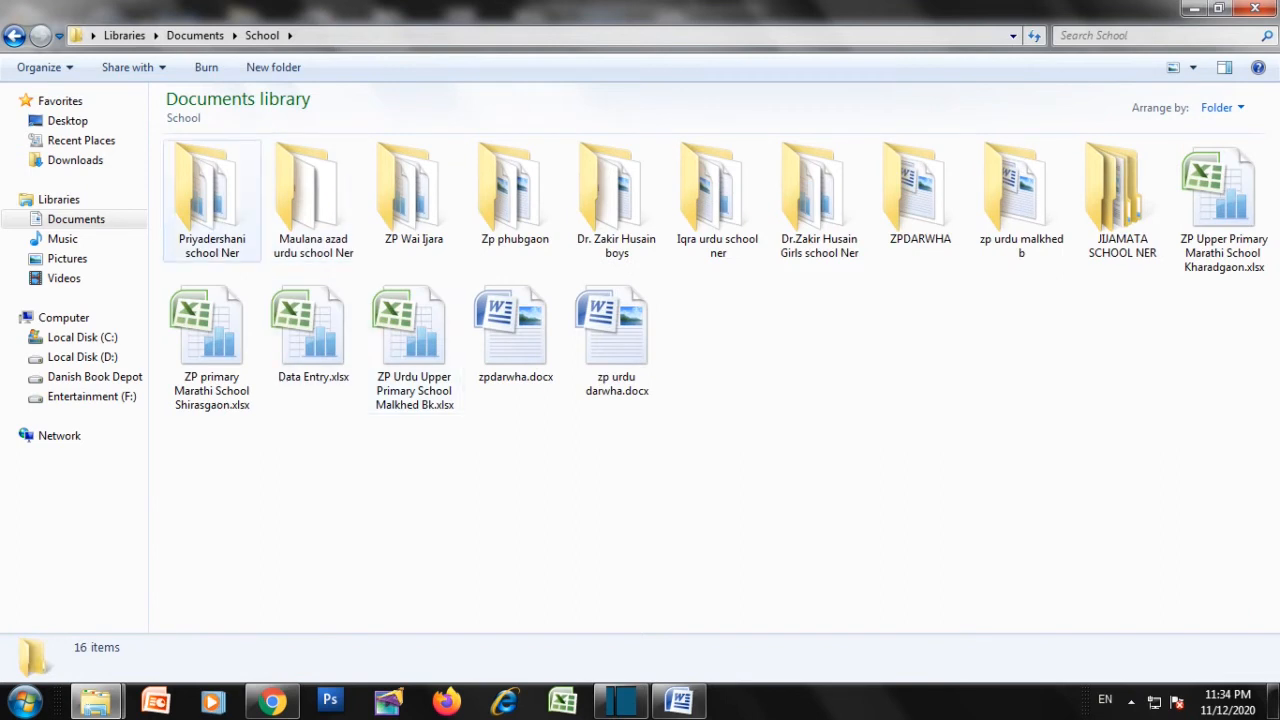
{"action": "left_click", "coordinate": [212, 201]}
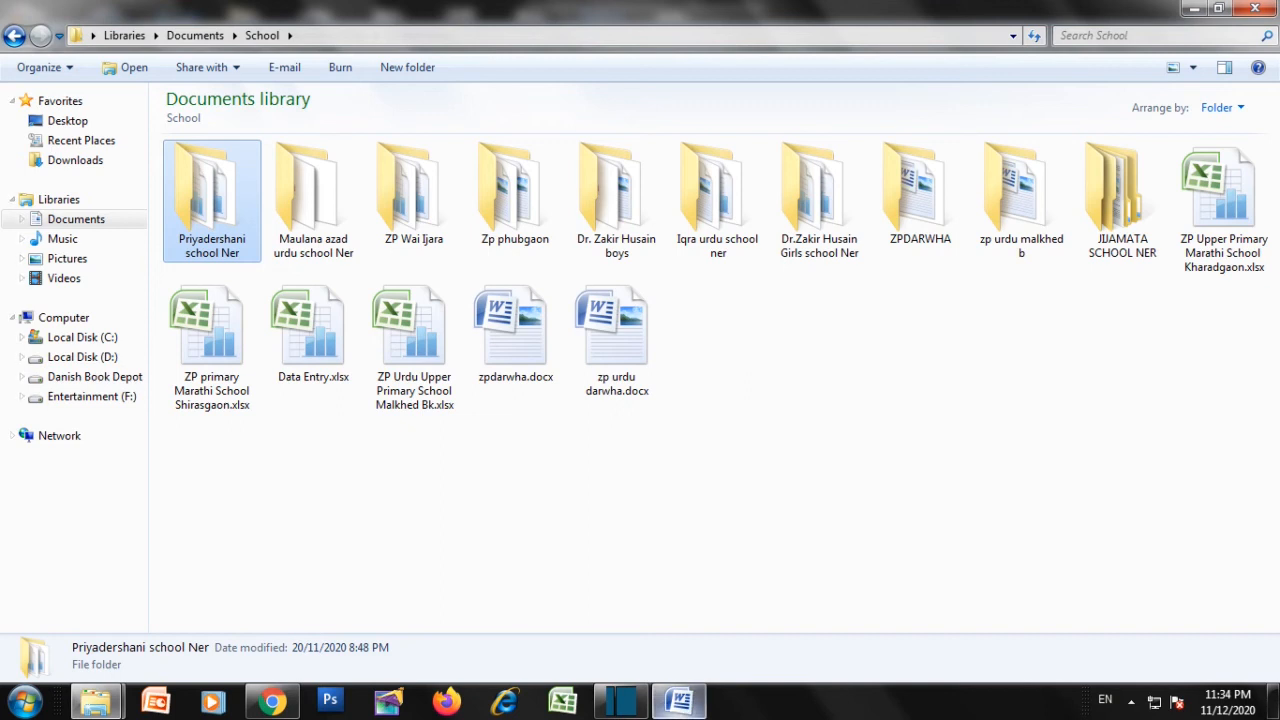
Switch to Word and look over the file commands around saving without choosing any of them
{"action": "left_click", "coordinate": [679, 702]}
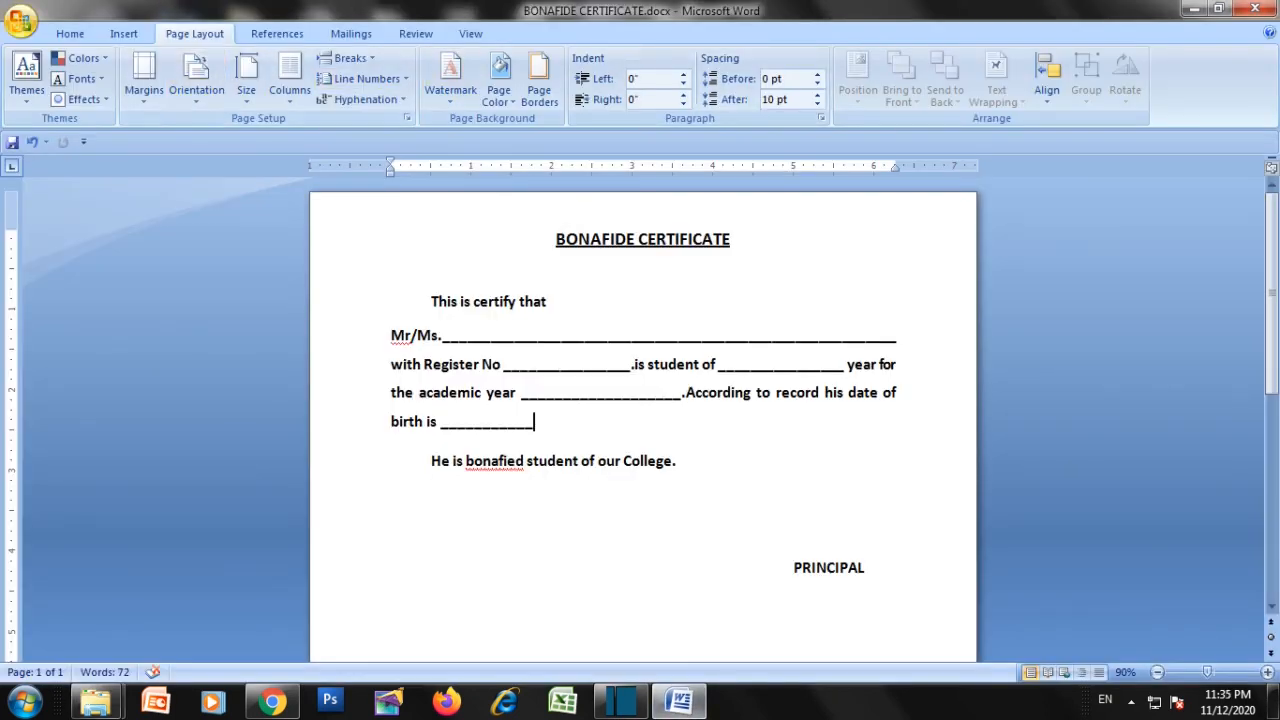
{"action": "left_click", "coordinate": [20, 20]}
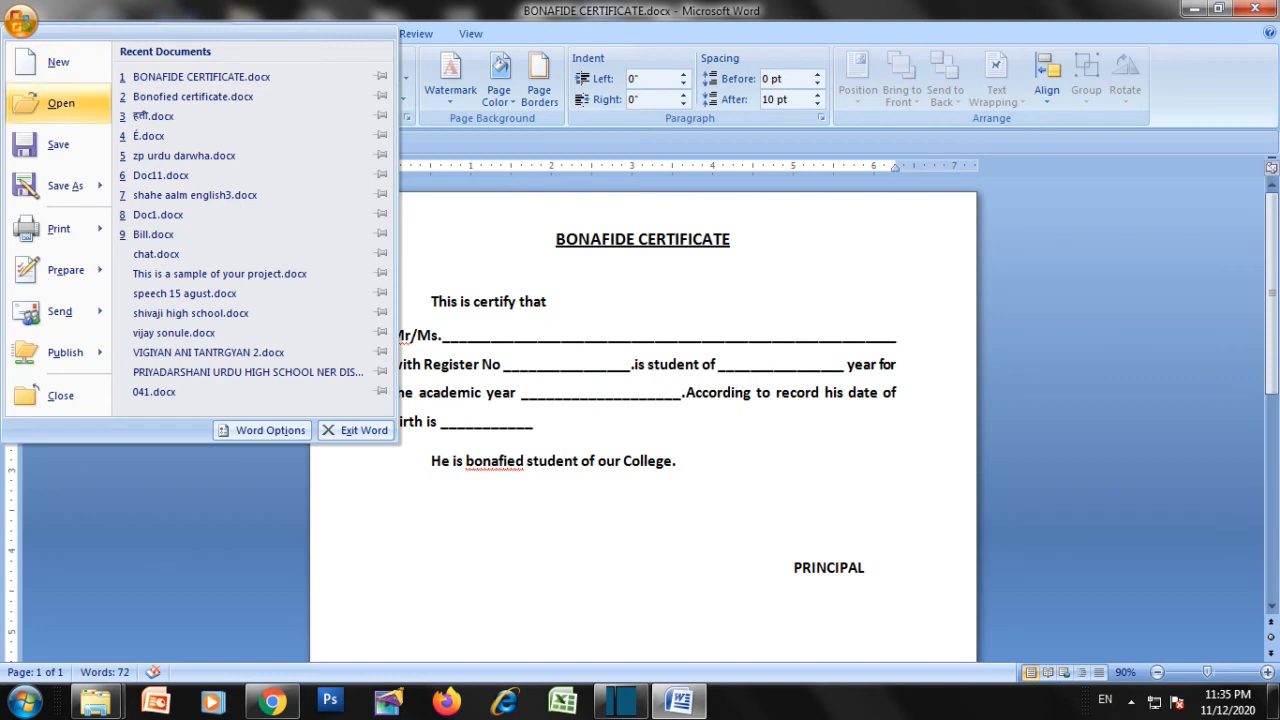
{"action": "mouse_move", "coordinate": [65, 185]}
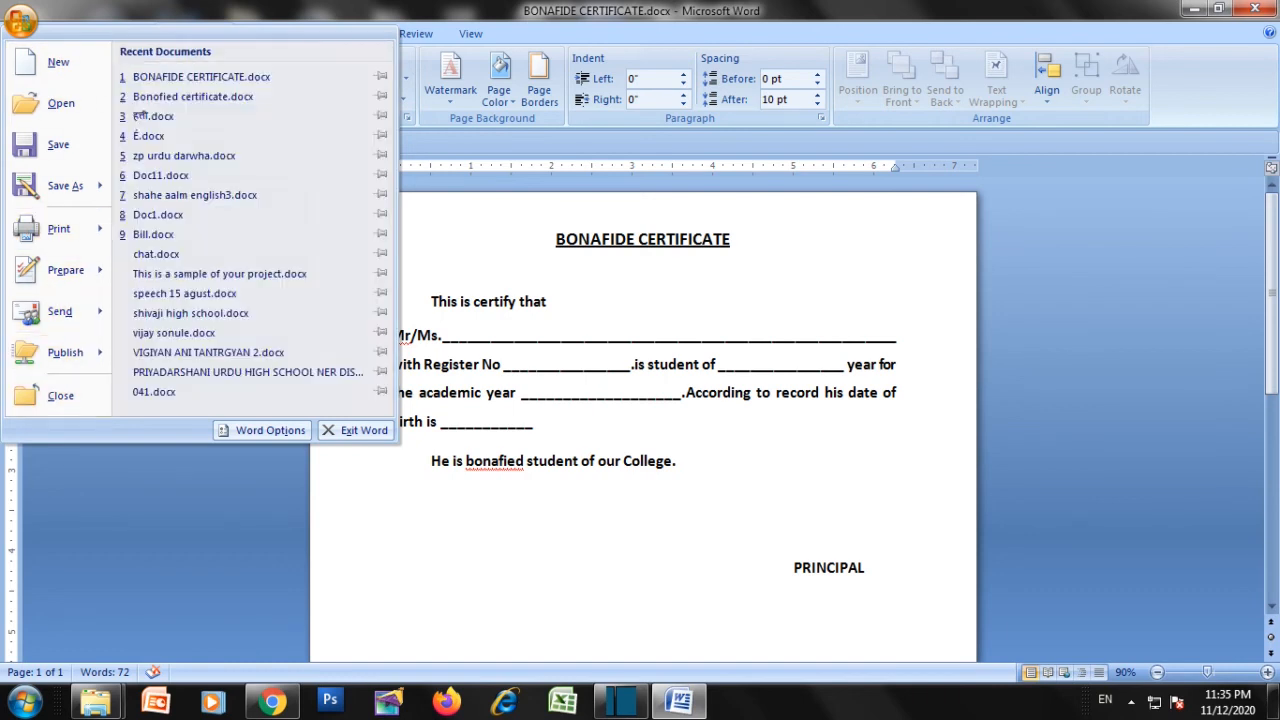
{"action": "key", "text": "Escape"}
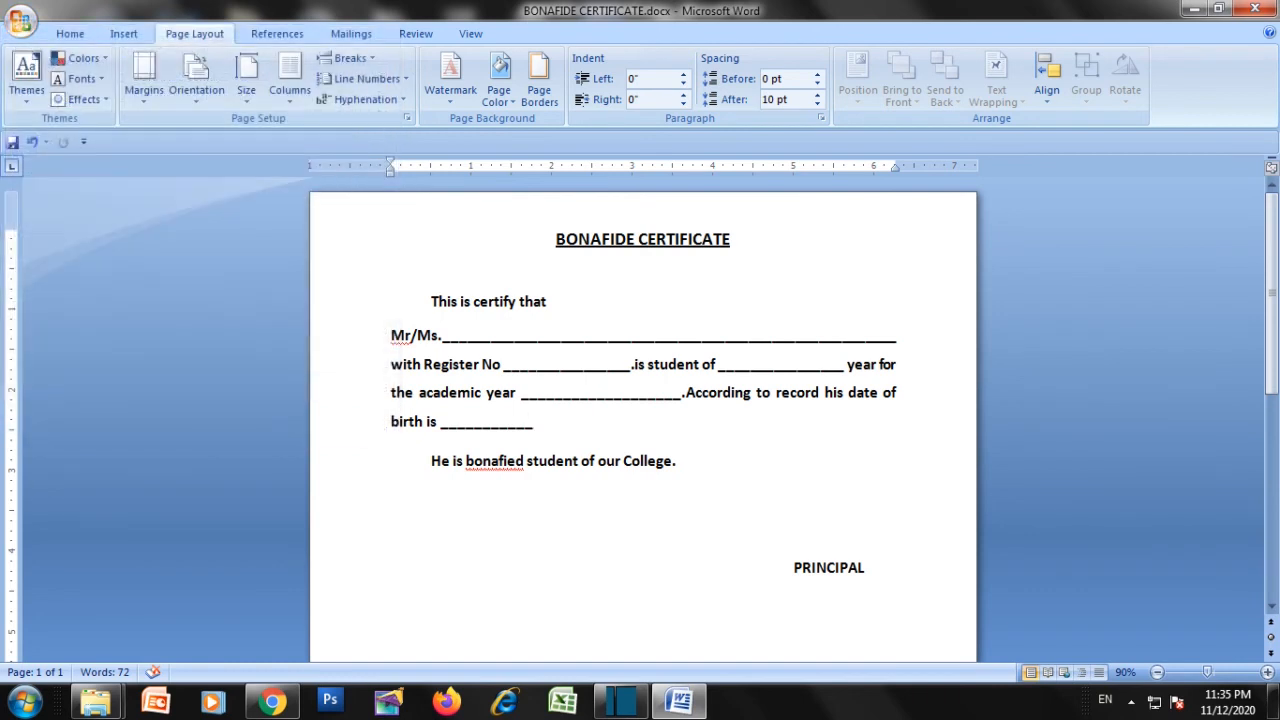
Switch back to Windows Explorer and bring the window showing the School folder to the front
{"action": "mouse_move", "coordinate": [95, 700]}
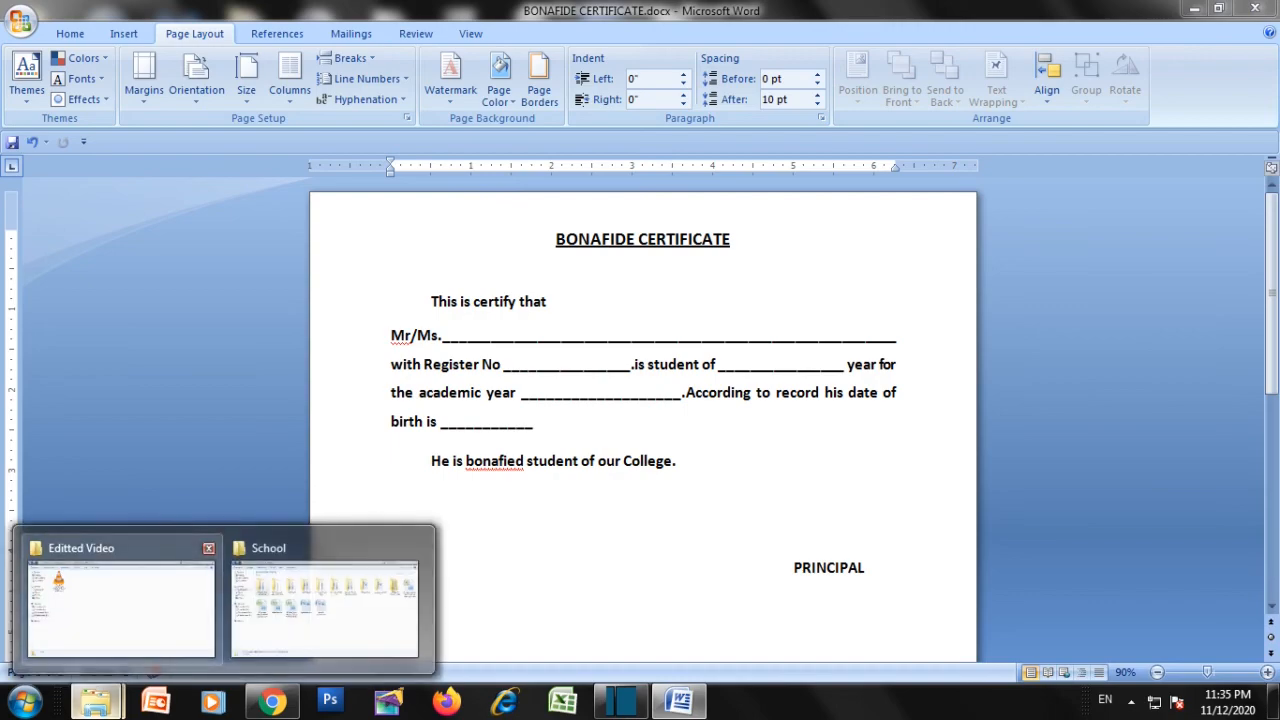
{"action": "left_click", "coordinate": [114, 600]}
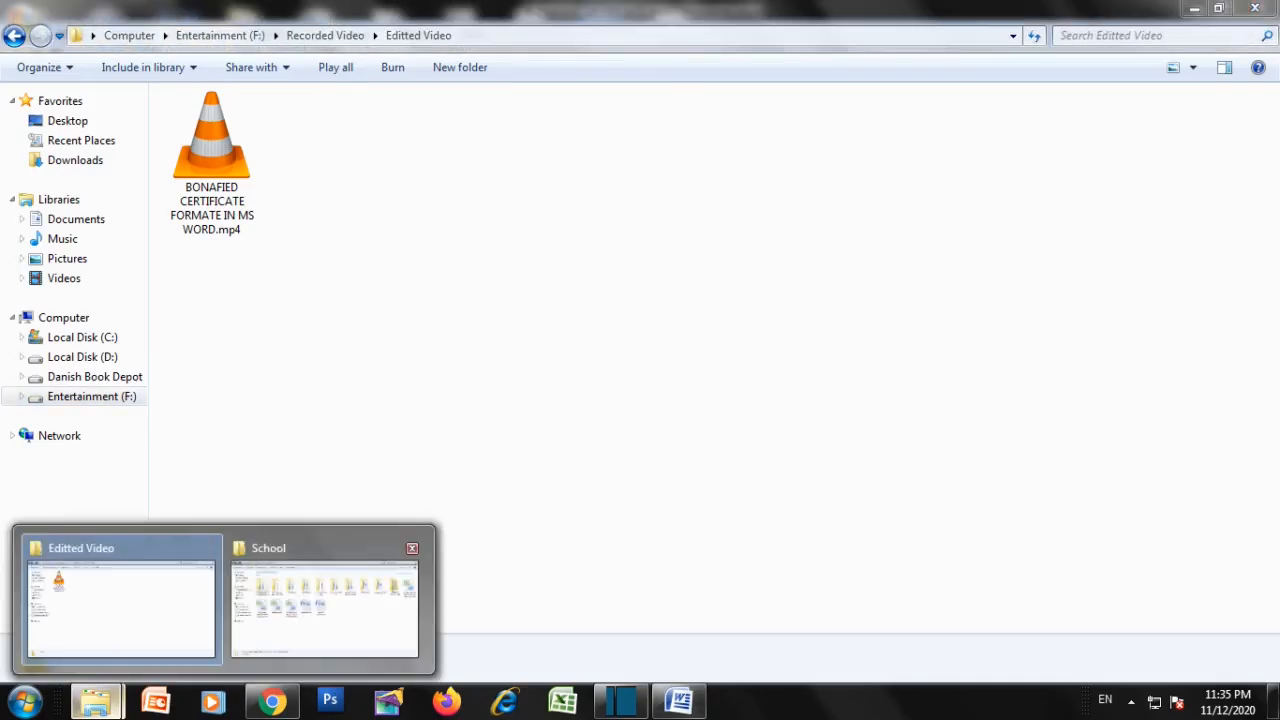
{"action": "left_click", "coordinate": [326, 600]}
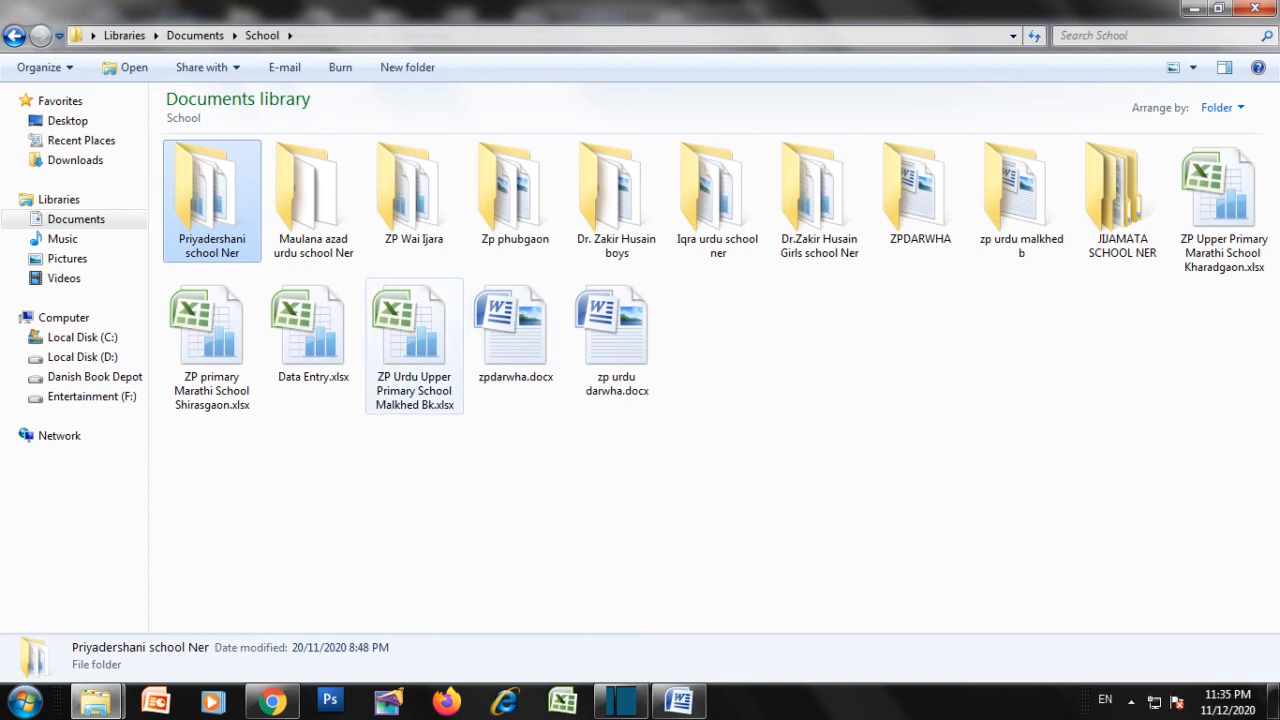
Look through the items beginning with S on Local Disk (D:) for the saved certificate's folder
{"action": "left_click", "coordinate": [82, 357]}
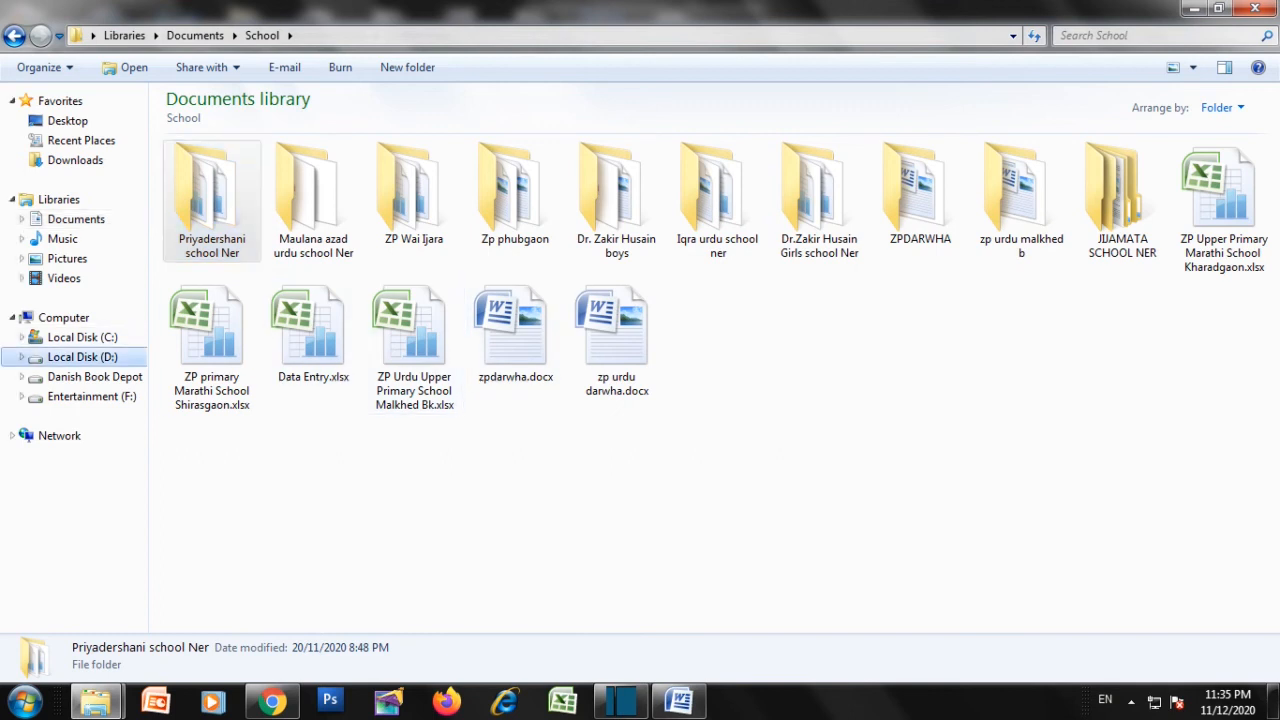
{"action": "left_click", "coordinate": [212, 267]}
{"action": "key", "text": "s"}
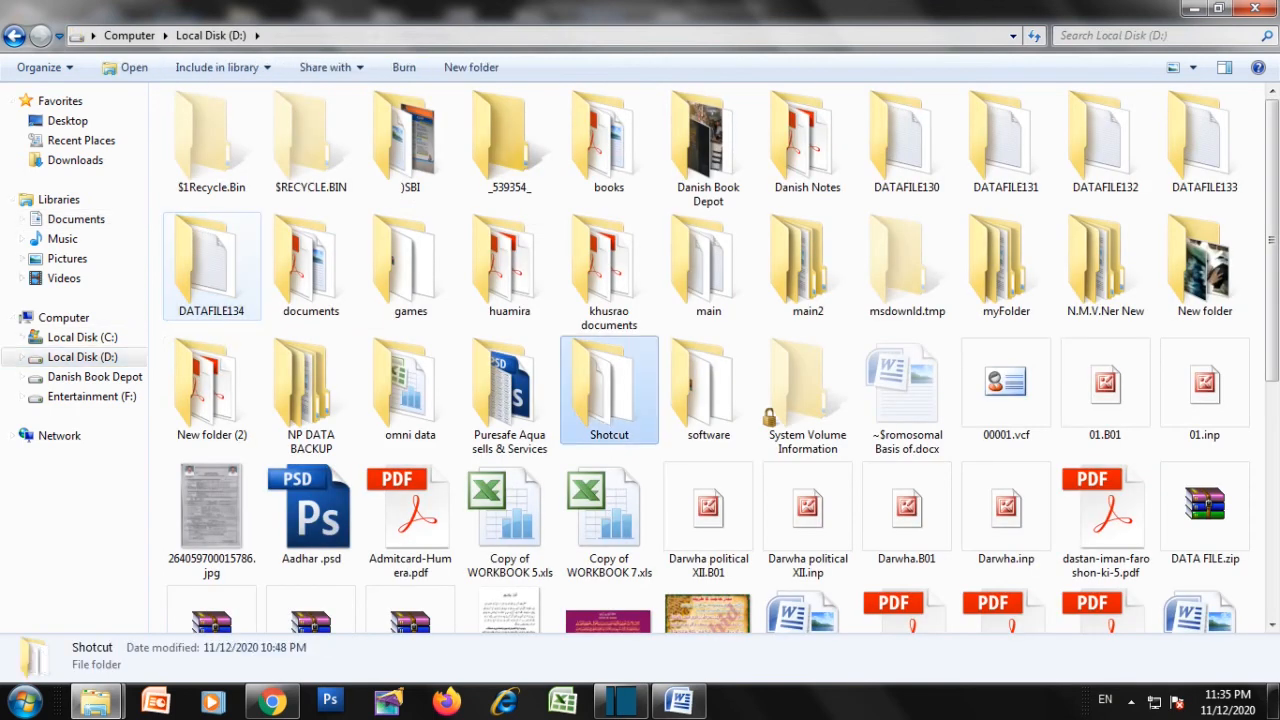
{"action": "key", "text": "s"}
{"action": "key", "text": "s"}
{"action": "key", "text": "s"}
{"action": "key", "text": "s"}
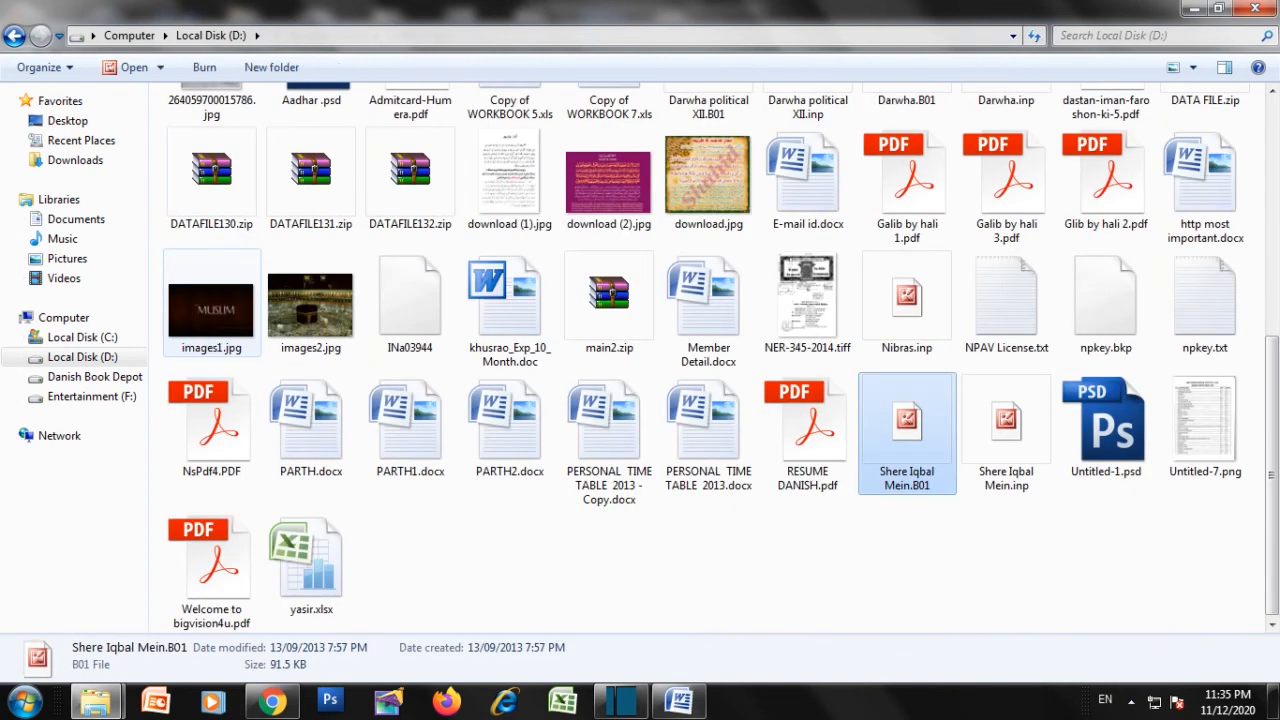
{"action": "key", "text": "s"}
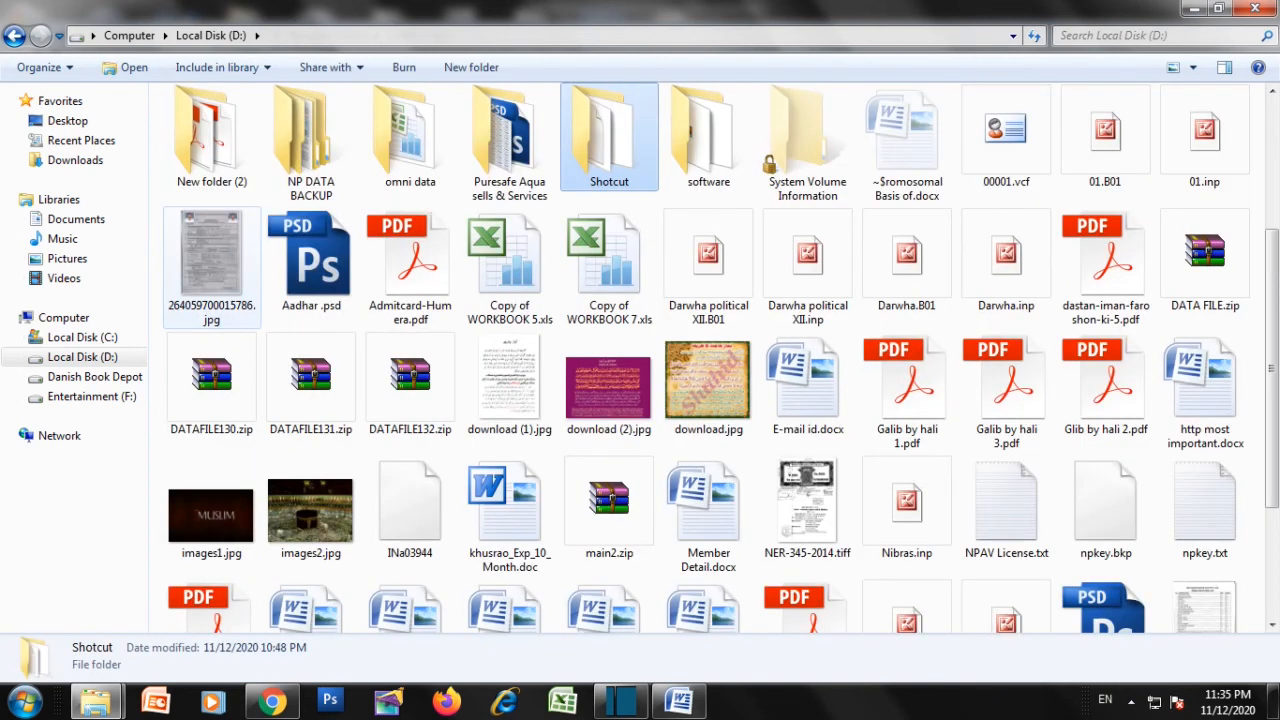
{"action": "key", "text": "s"}
{"action": "key", "text": "s"}
{"action": "key", "text": "s"}
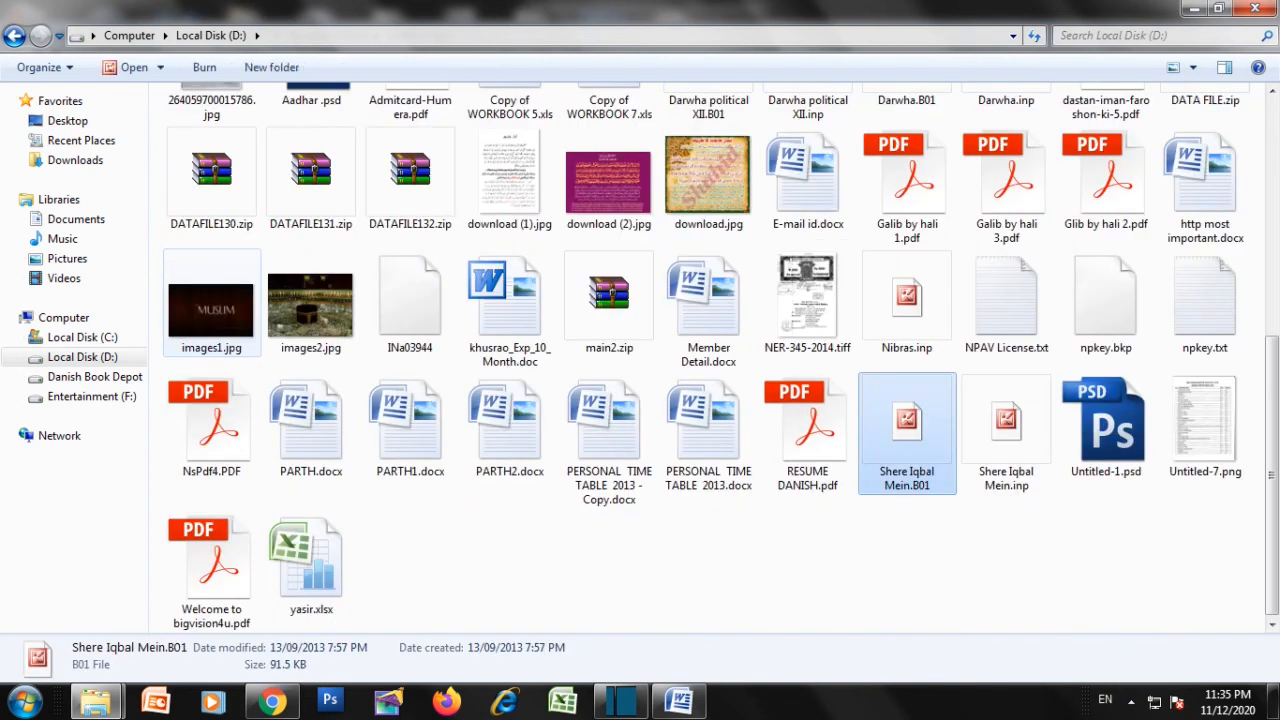
Check the Danish Book Depot (E:) drive for a school folder among the items beginning with S
{"action": "left_click", "coordinate": [95, 377]}
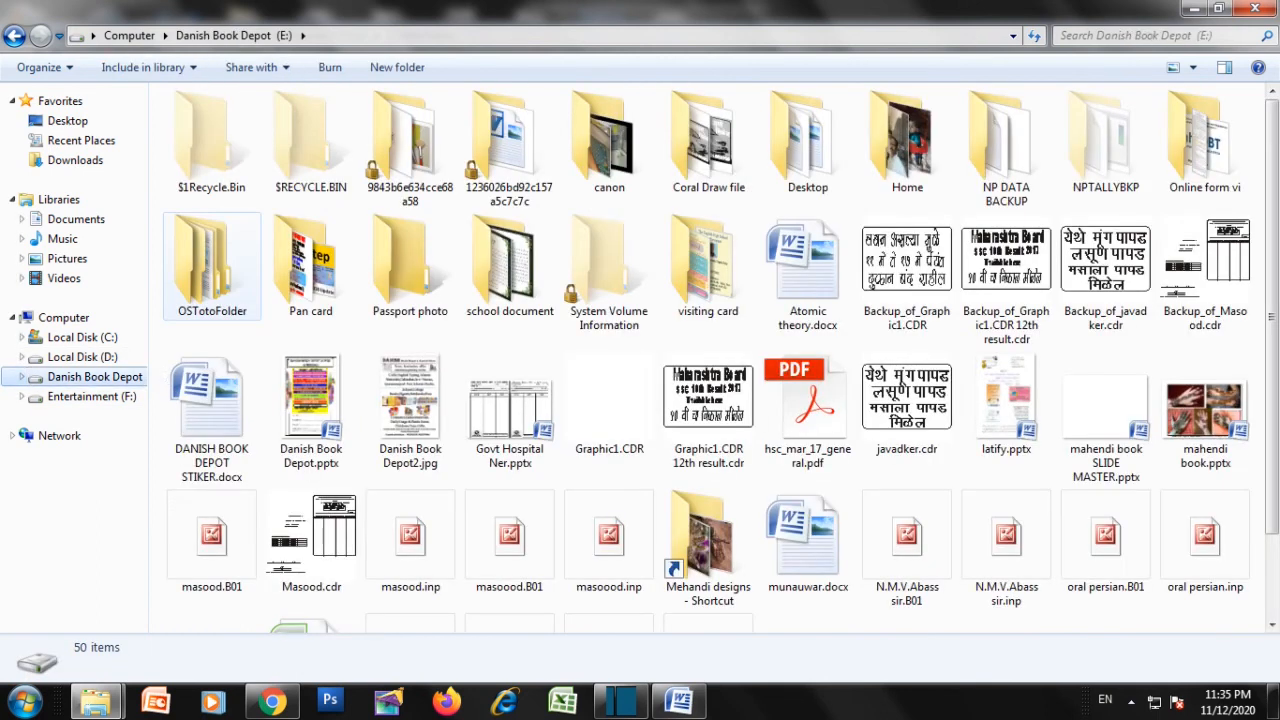
{"action": "key", "text": "s"}
{"action": "key", "text": "s"}
{"action": "key", "text": "s"}
{"action": "key", "text": "s"}
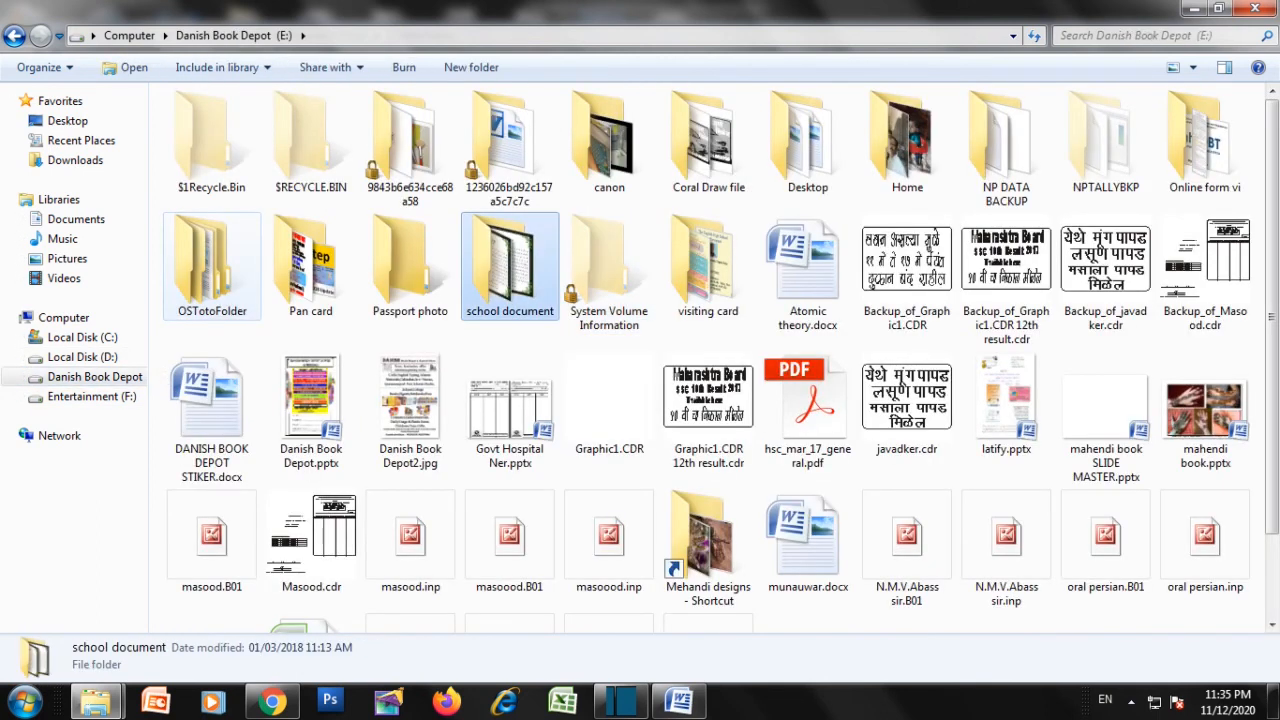
{"action": "key", "text": "s"}
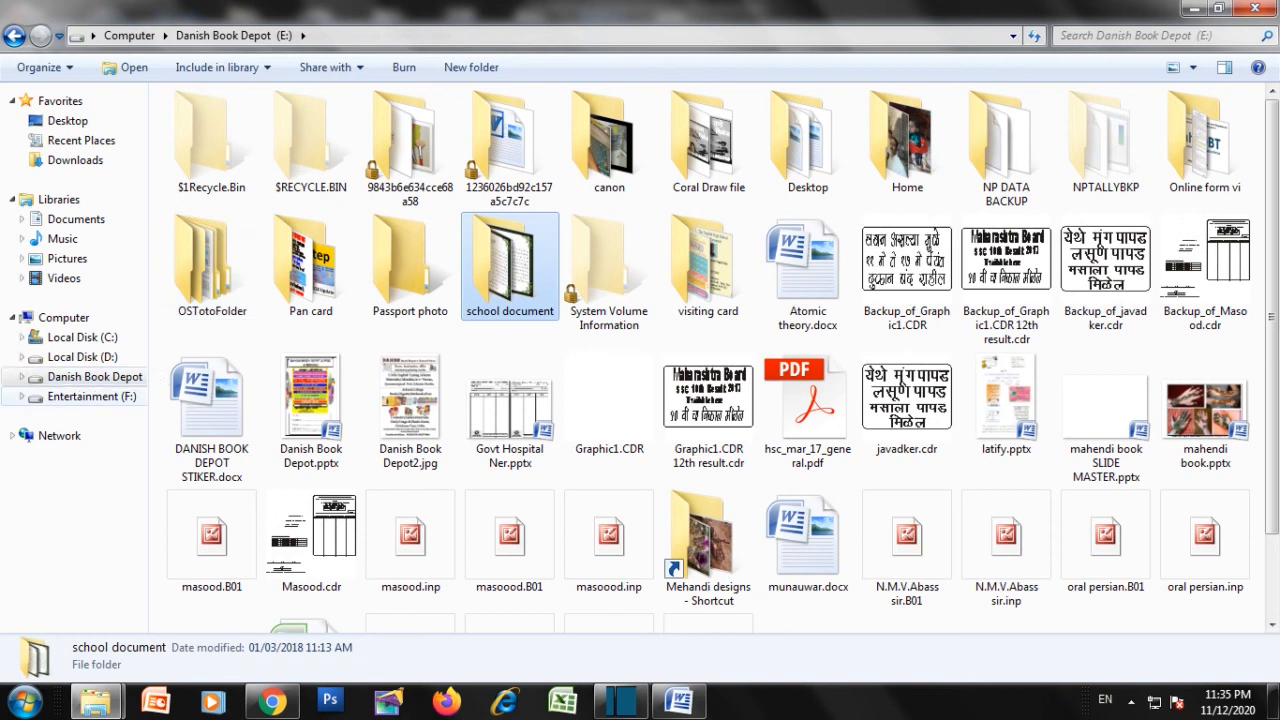
Check the Entertainment (F:) drive for the certificate's folder among the items beginning with S
{"action": "left_click", "coordinate": [92, 397]}
{"action": "left_click", "coordinate": [225, 270]}
{"action": "key", "text": "s"}
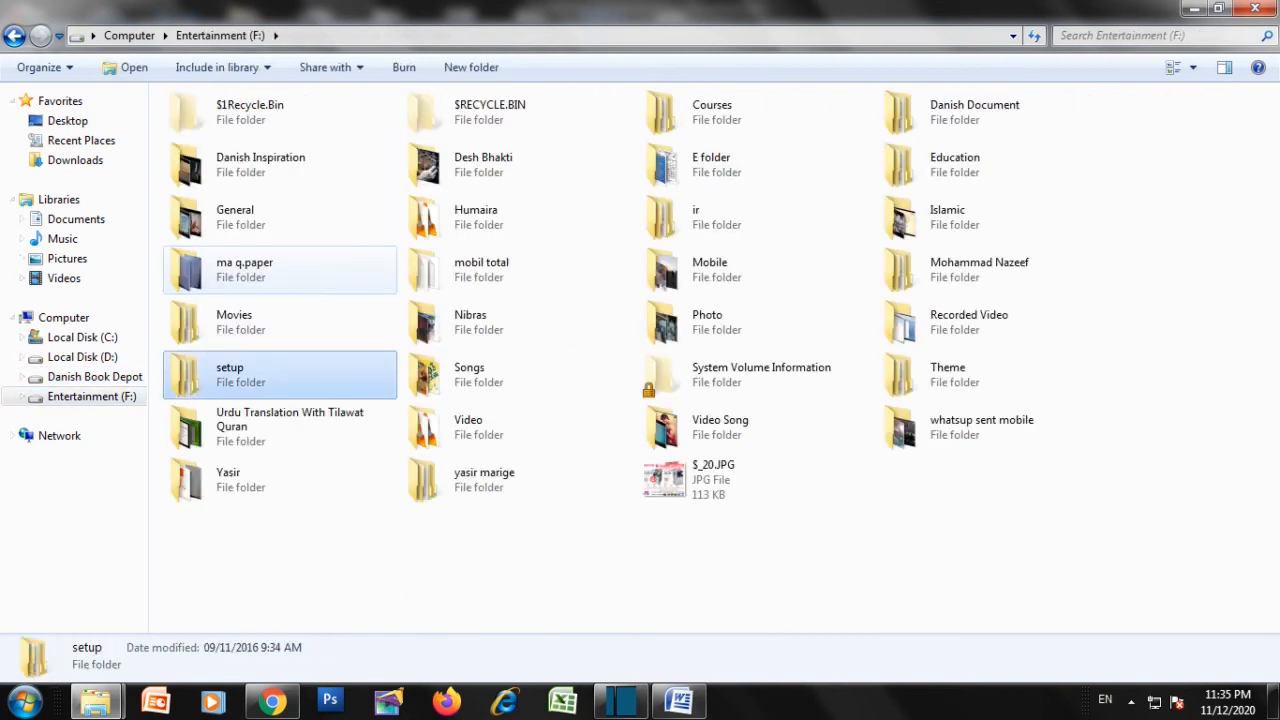
{"action": "key", "text": "s"}
{"action": "key", "text": "s"}
{"action": "key", "text": "s"}
Look through the items beginning with S on Local Disk (C:)
{"action": "left_click", "coordinate": [82, 338]}
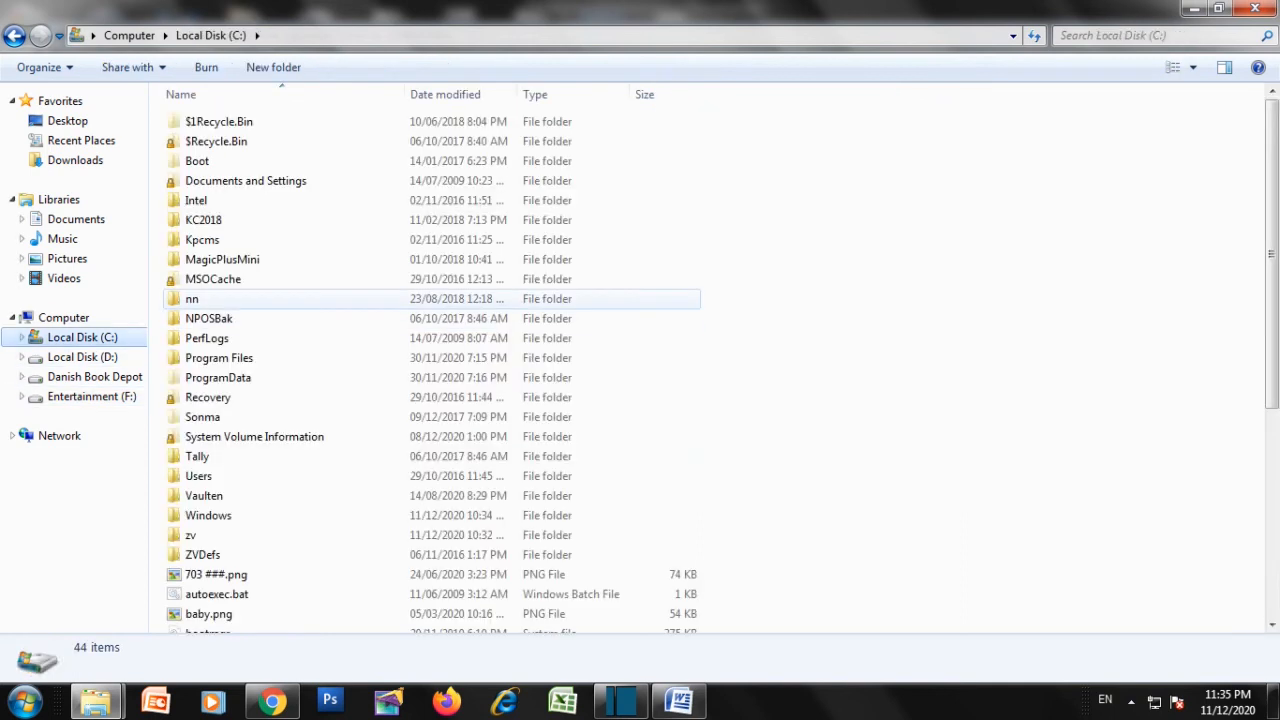
{"action": "left_click", "coordinate": [225, 299]}
{"action": "key", "text": "s"}
{"action": "key", "text": "s"}
{"action": "key", "text": "s"}
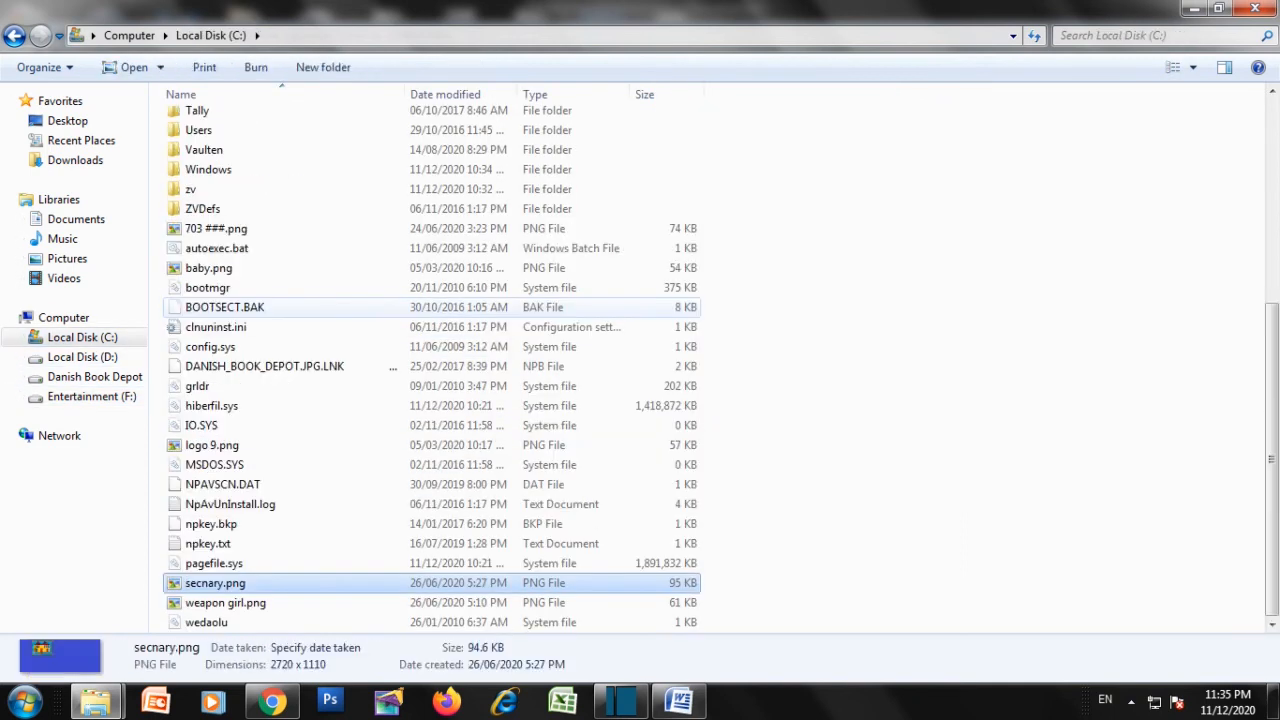
{"action": "key", "text": "s"}
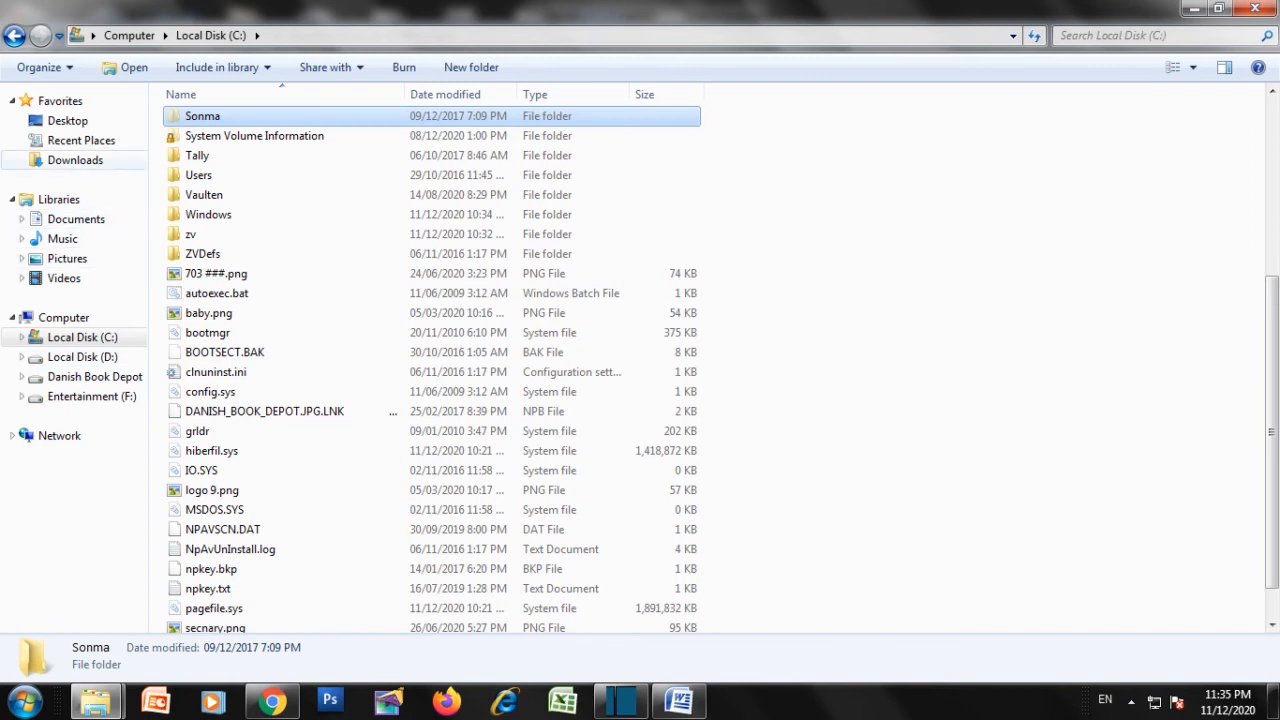
Search the Downloads folder for the certificate's folder by going through the items beginning with S
{"action": "left_click", "coordinate": [75, 160]}
{"action": "left_click", "coordinate": [211, 300]}
{"action": "key", "text": "s"}
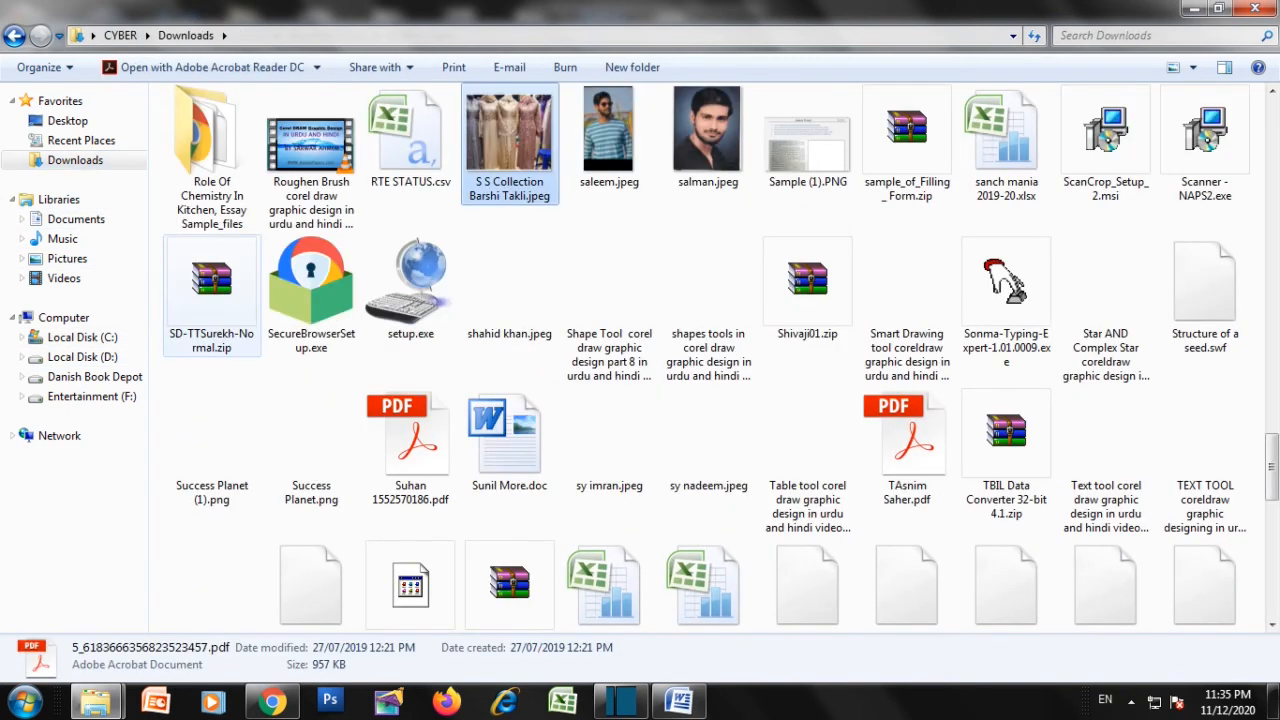
{"action": "key", "text": "s"}
{"action": "key", "text": "s"}
{"action": "key", "text": "s"}
{"action": "key", "text": "s"}
{"action": "key", "text": "s"}
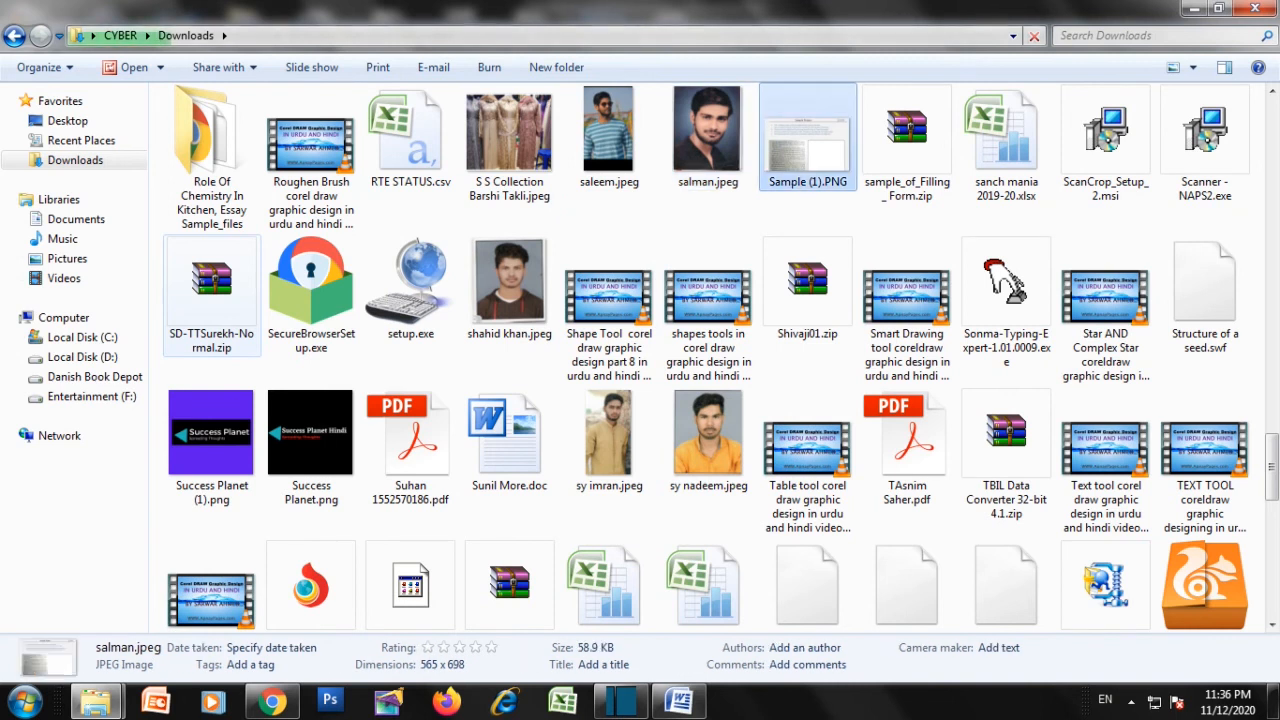
{"action": "key", "text": "s"}
{"action": "key", "text": "s"}
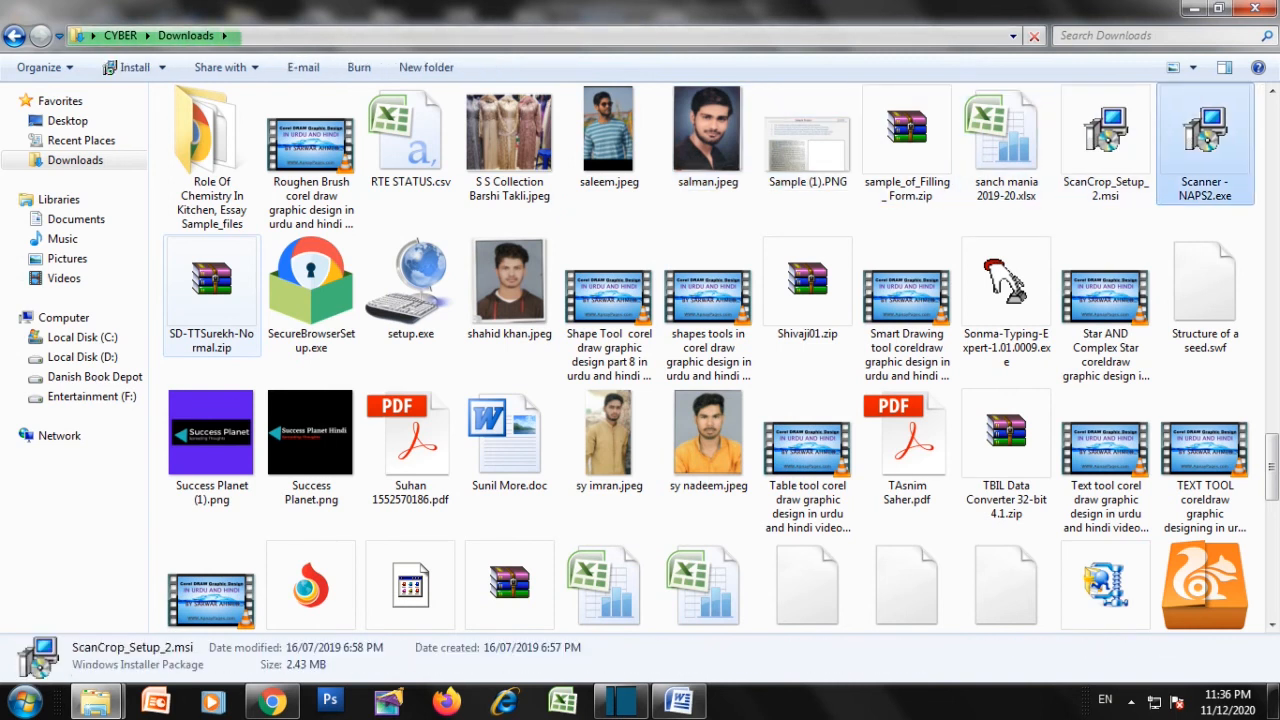
{"action": "key", "text": "s"}
{"action": "key", "text": "s"}
{"action": "key", "text": "s"}
{"action": "key", "text": "s"}
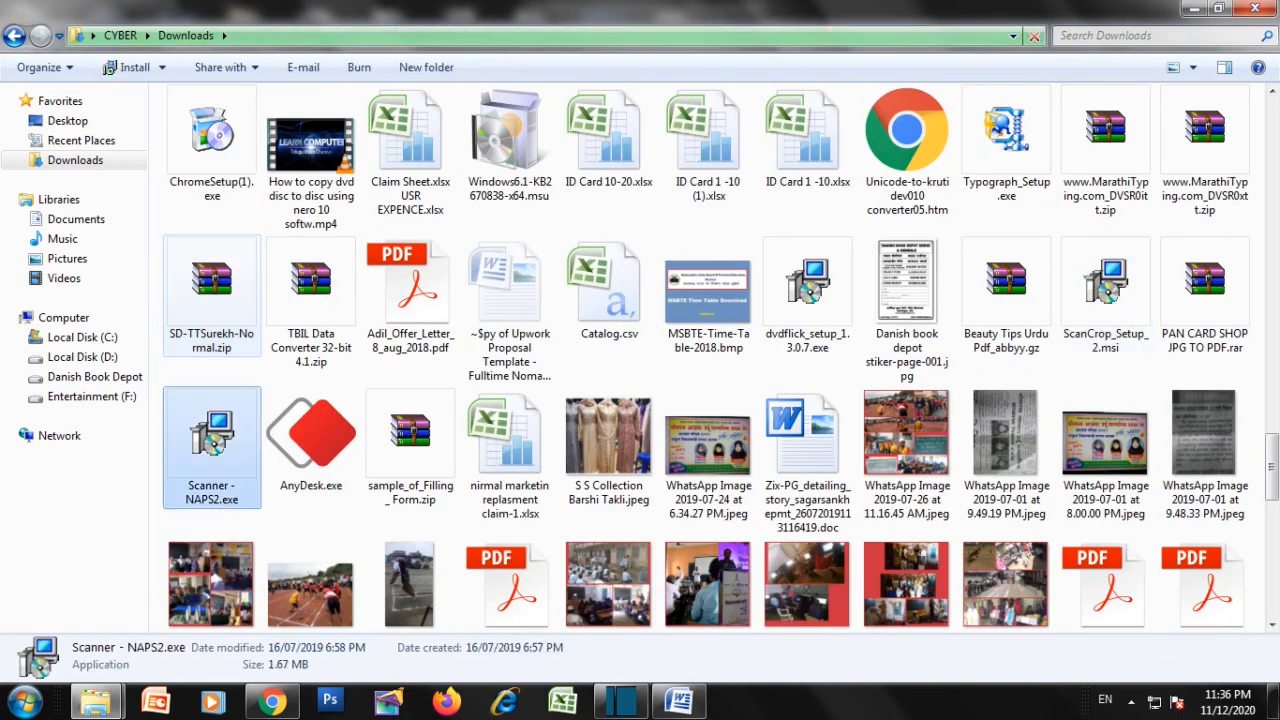
{"action": "key", "text": "s"}
{"action": "key", "text": "s"}
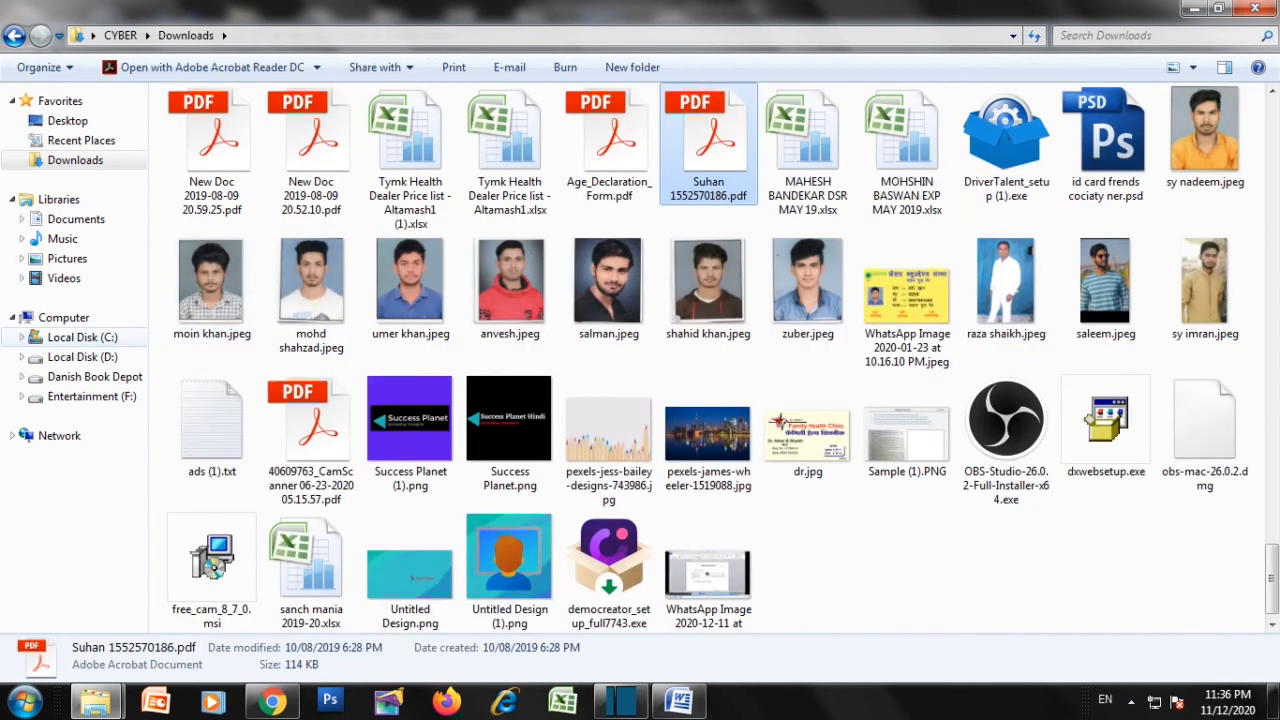
Check Local Disk (D:) once more for a school folder among the items beginning with S
{"action": "left_click", "coordinate": [82, 357]}
{"action": "left_click", "coordinate": [212, 267]}
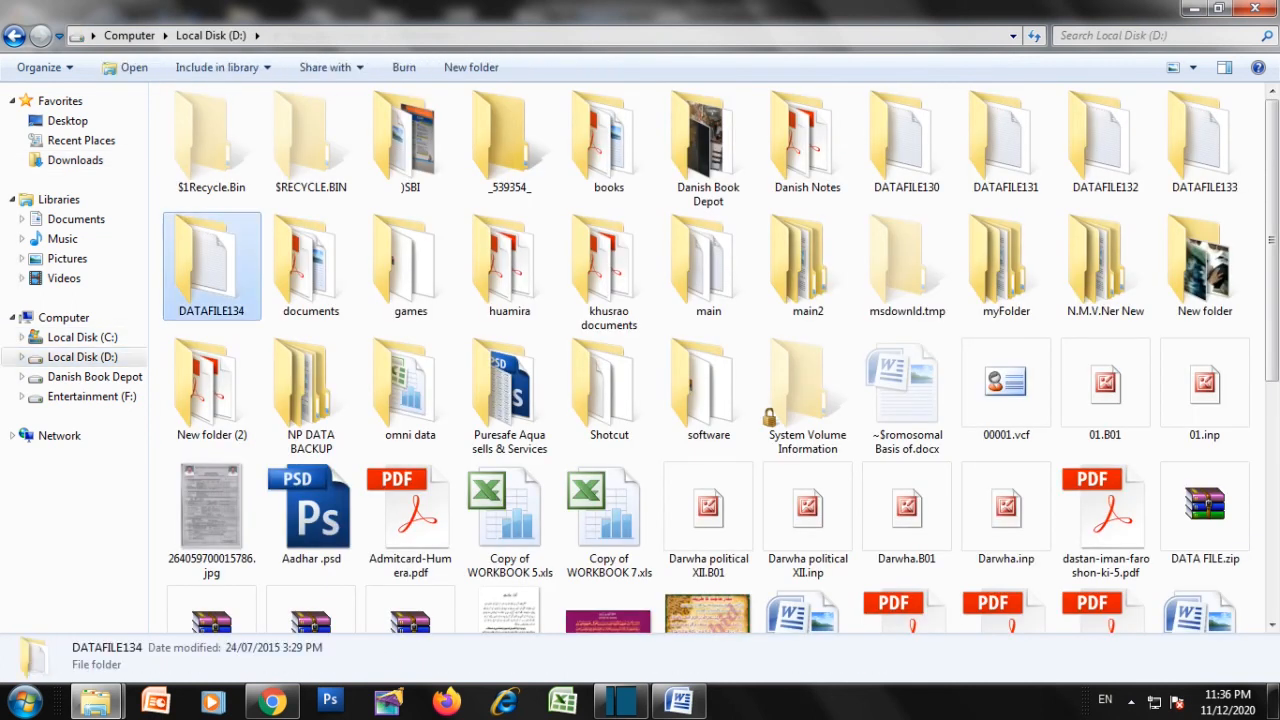
{"action": "key", "text": "s"}
{"action": "key", "text": "s"}
{"action": "key", "text": "s"}
{"action": "key", "text": "s"}
{"action": "key", "text": "s"}
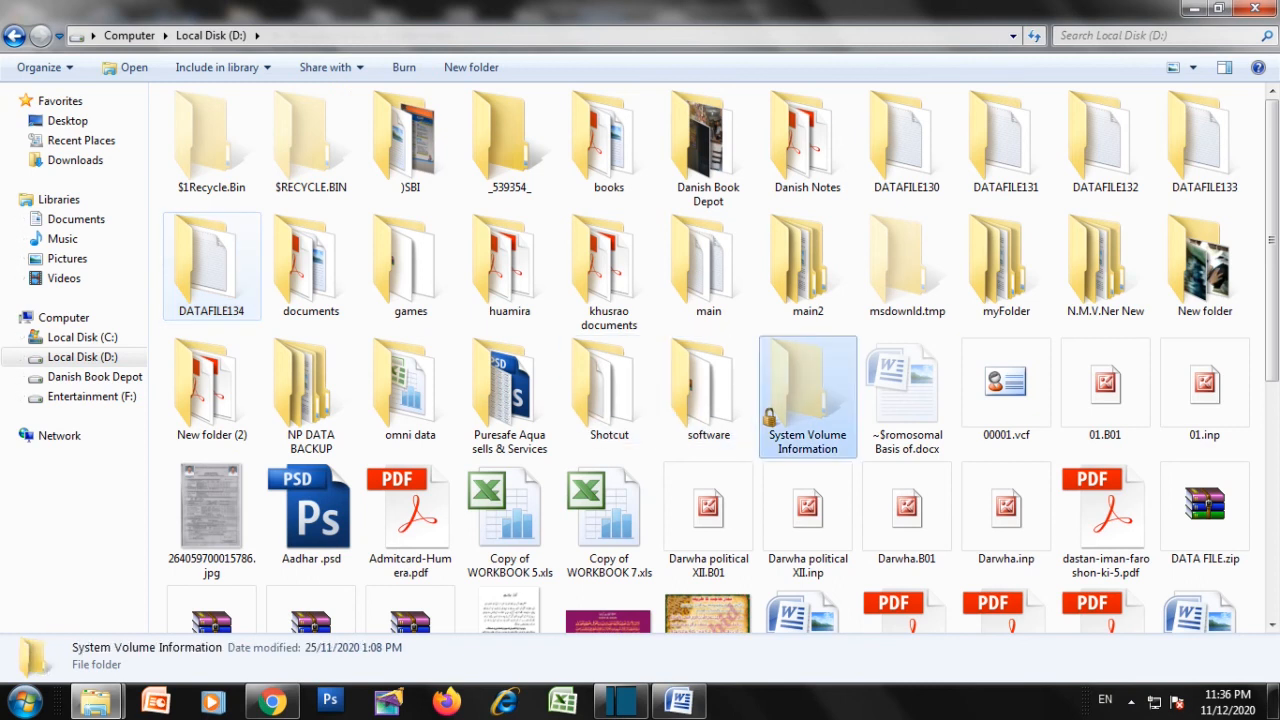
{"action": "key", "text": "s"}
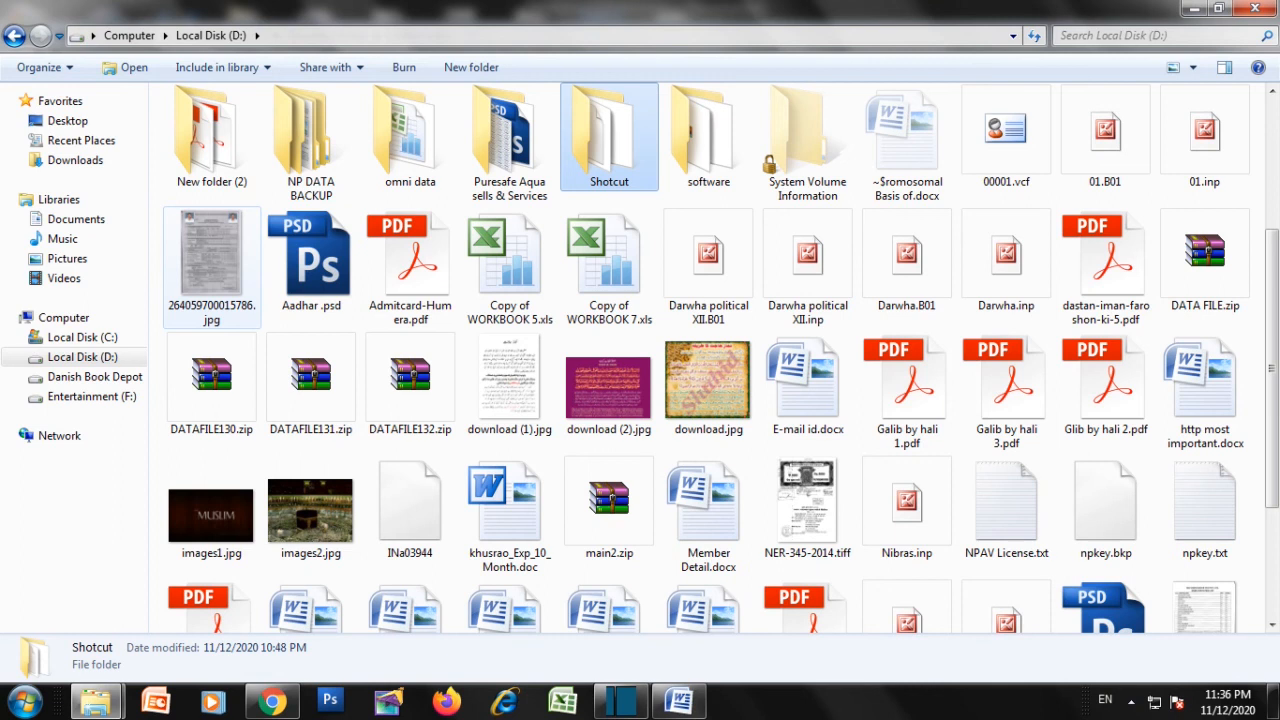
{"action": "key", "text": "s"}
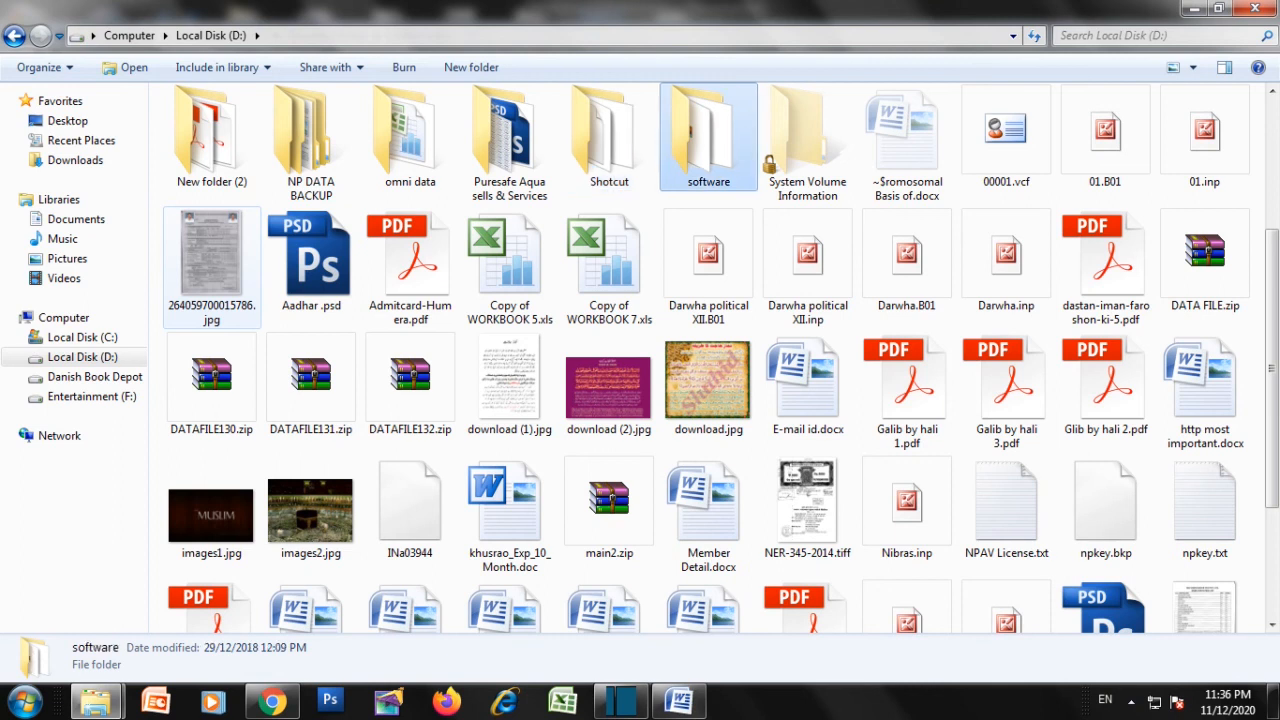
{"action": "key", "text": "s"}
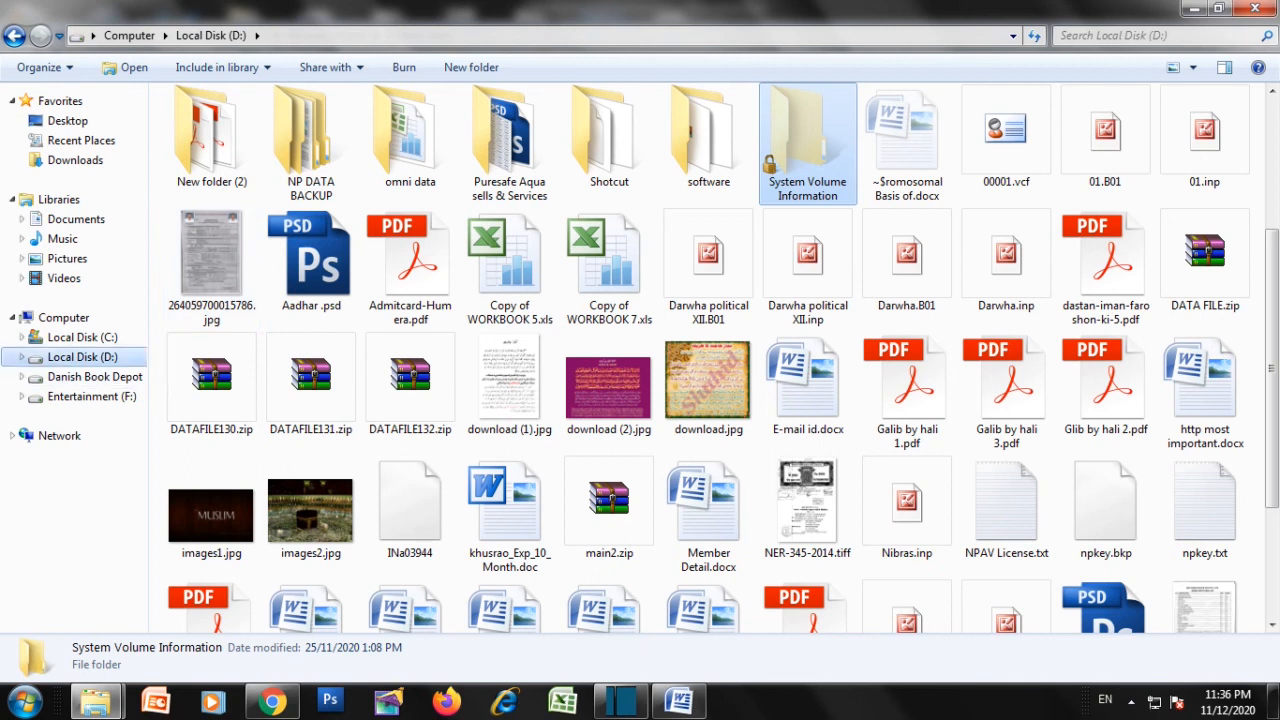
Open BONAFIDE CERTIFICATE.docx from the Shool Bonafied folder in the Documents library and look over both certificates on the page
{"action": "left_click", "coordinate": [76, 219]}
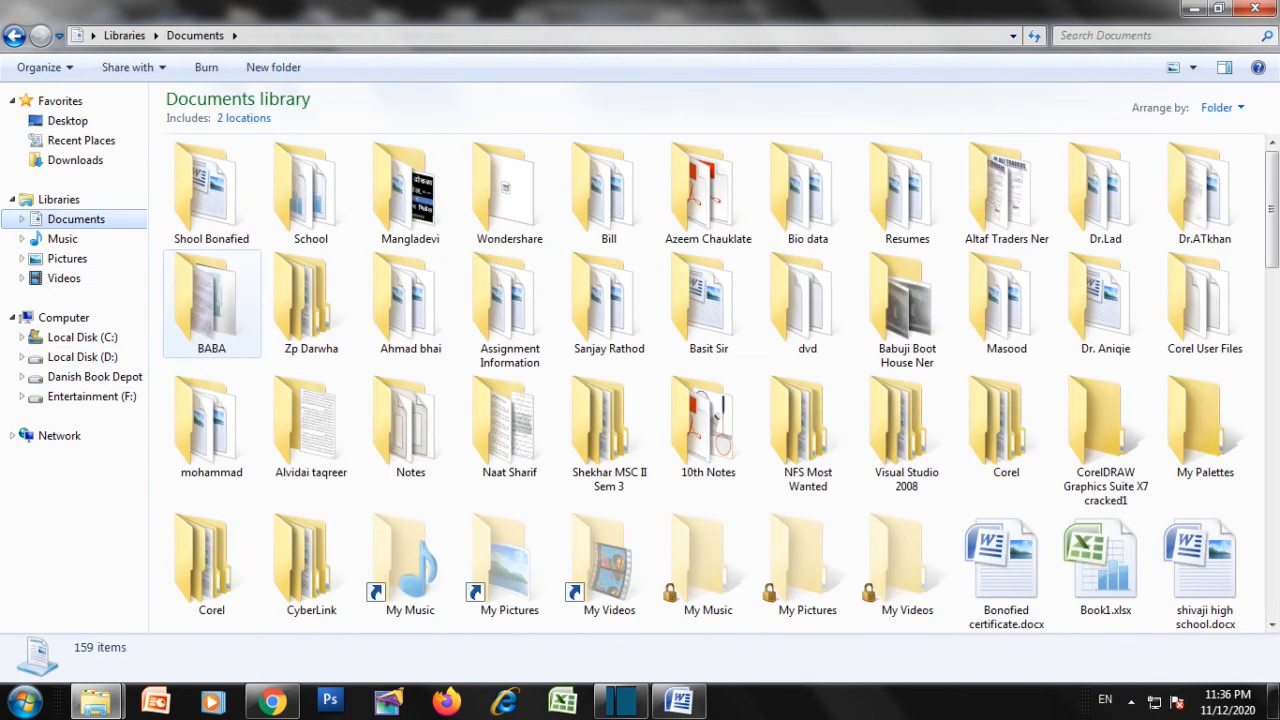
{"action": "double_click", "coordinate": [208, 195]}
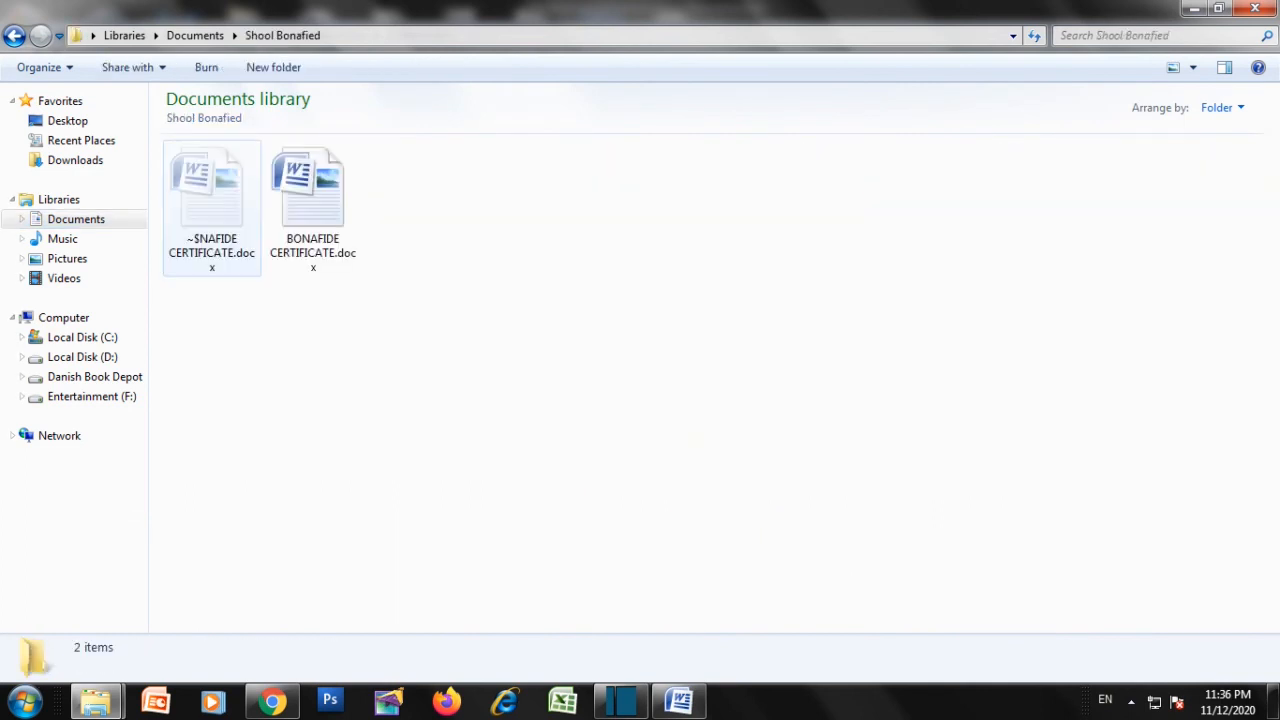
{"action": "key", "text": "BackSpace"}
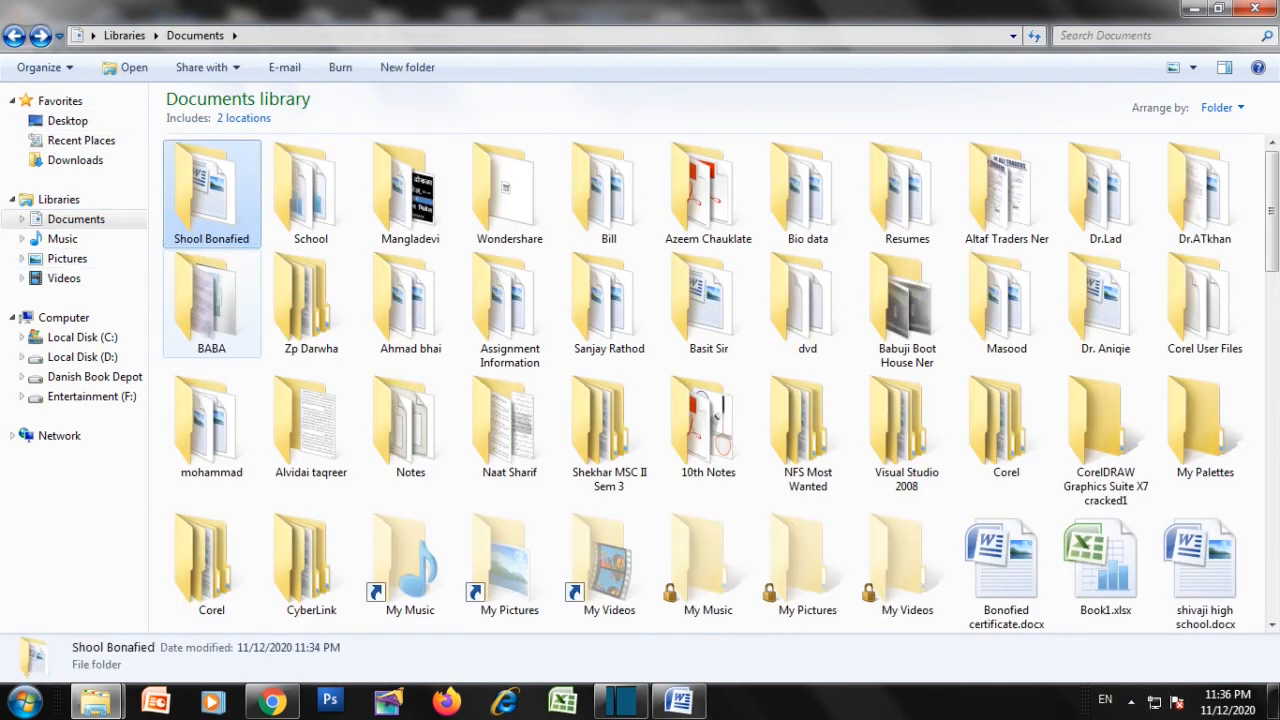
{"action": "key", "text": "Return"}
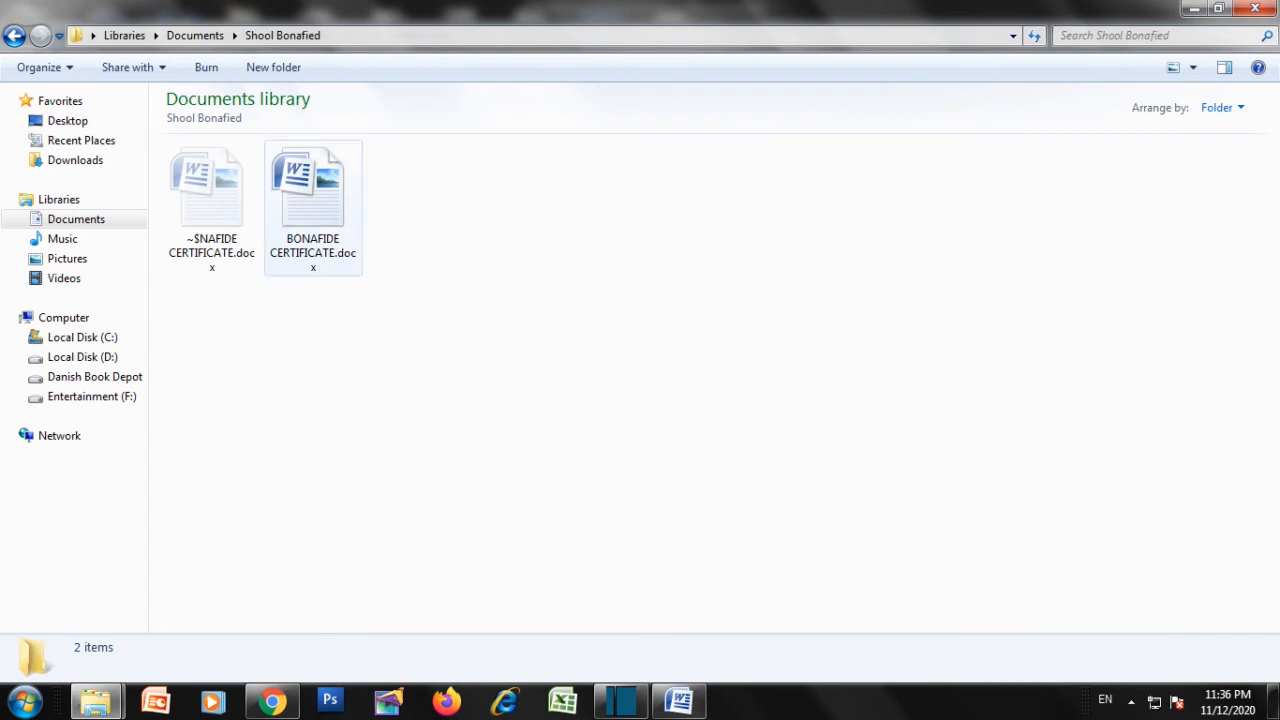
{"action": "double_click", "coordinate": [313, 200]}
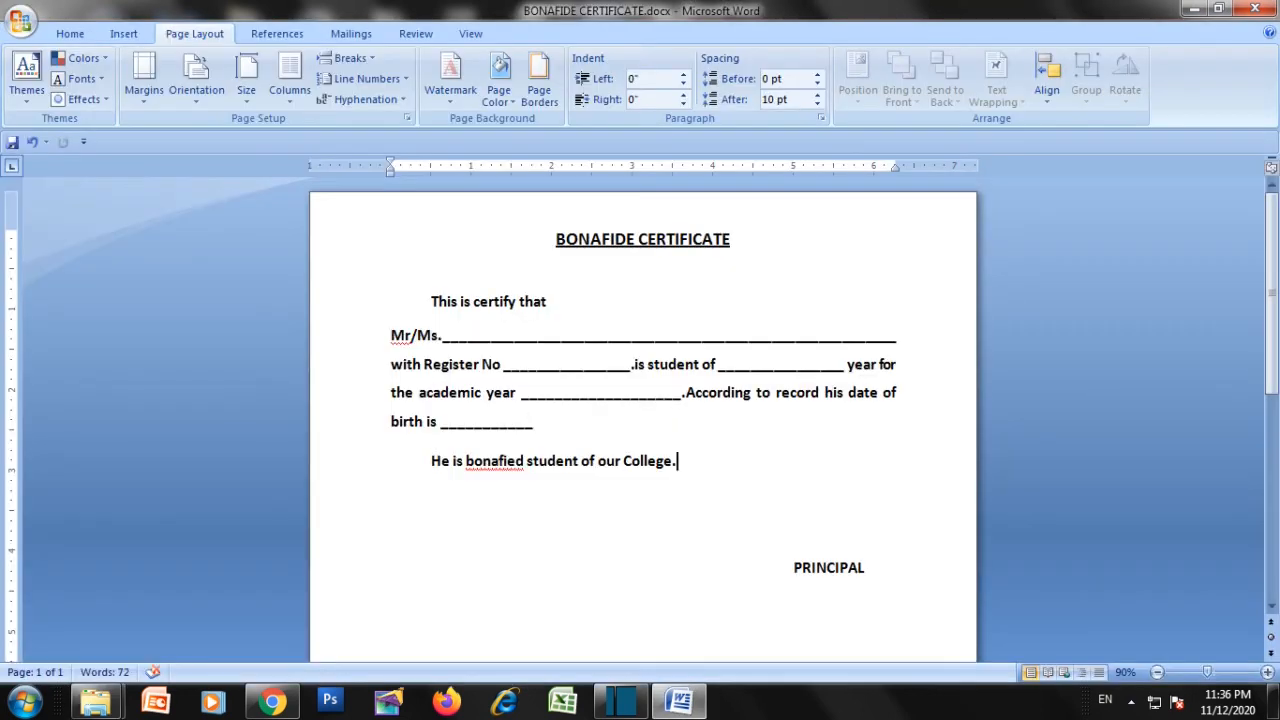
{"action": "scroll", "coordinate": [643, 420], "scroll_direction": "down", "scroll_amount": 9}
{"action": "scroll", "coordinate": [643, 420], "scroll_direction": "up", "scroll_amount": 4}
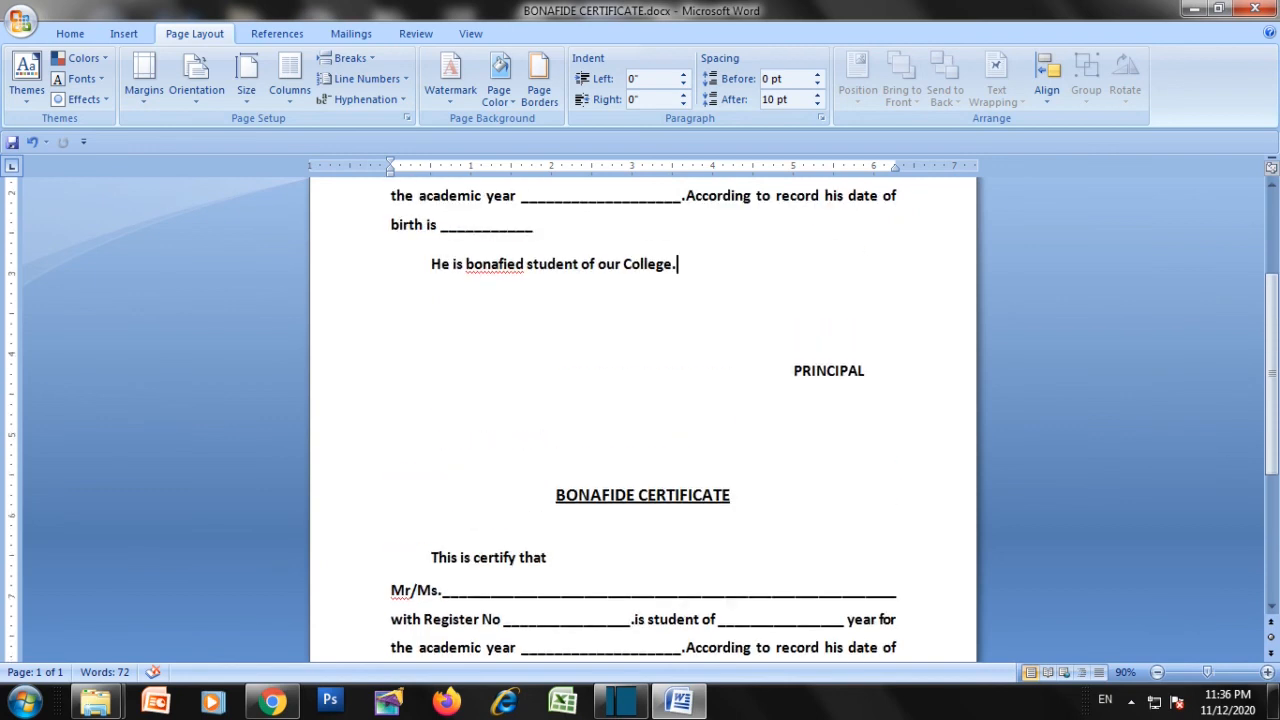
Switch to the Shool Bonafied folder window in Windows Explorer, return to the Documents library and close the window
{"action": "mouse_move", "coordinate": [95, 700]}
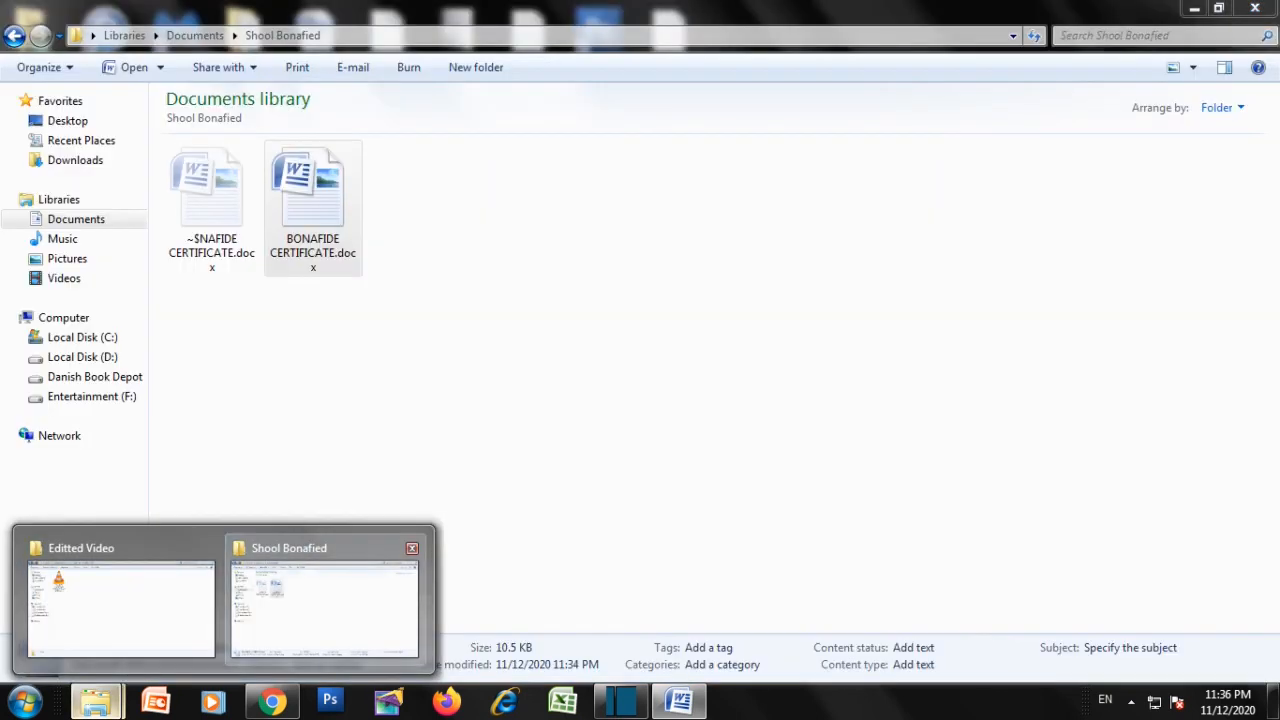
{"action": "left_click", "coordinate": [325, 605]}
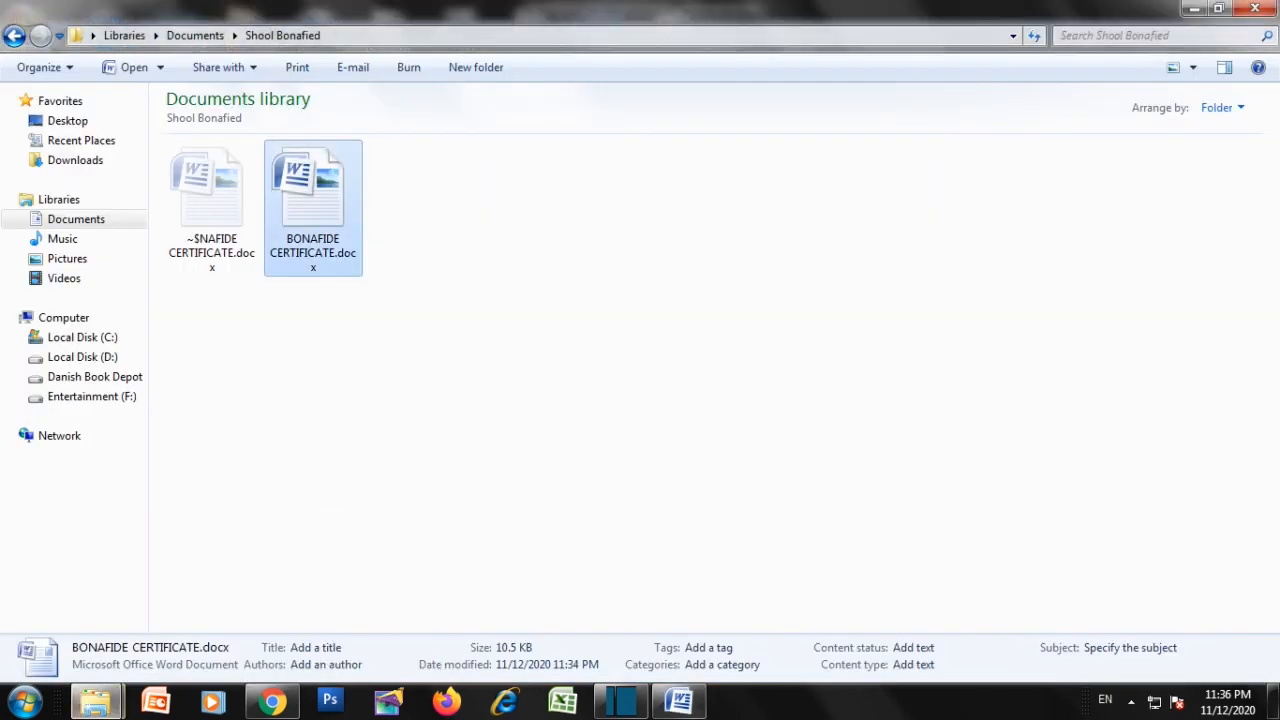
{"action": "left_click", "coordinate": [76, 219]}
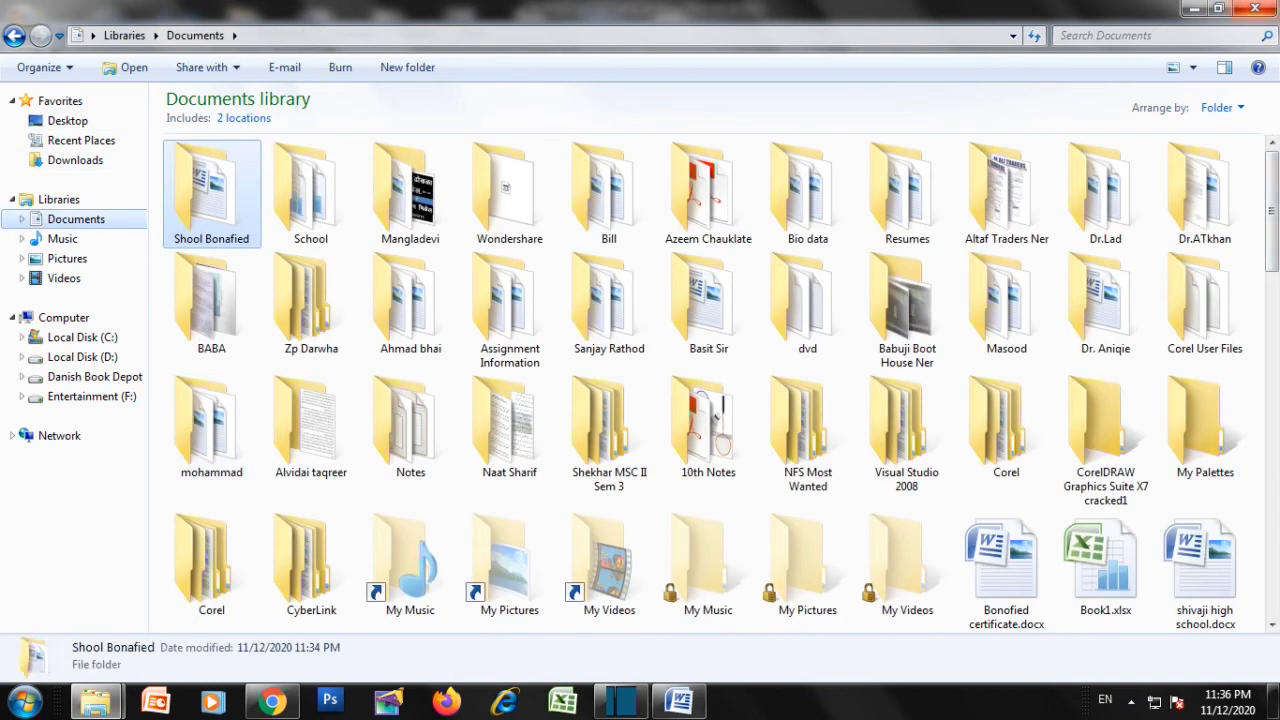
{"action": "left_click", "coordinate": [1255, 8]}
Open a maximized Computer window and go to the Shool Bonafied folder in the Documents library
{"action": "left_click", "coordinate": [24, 701]}
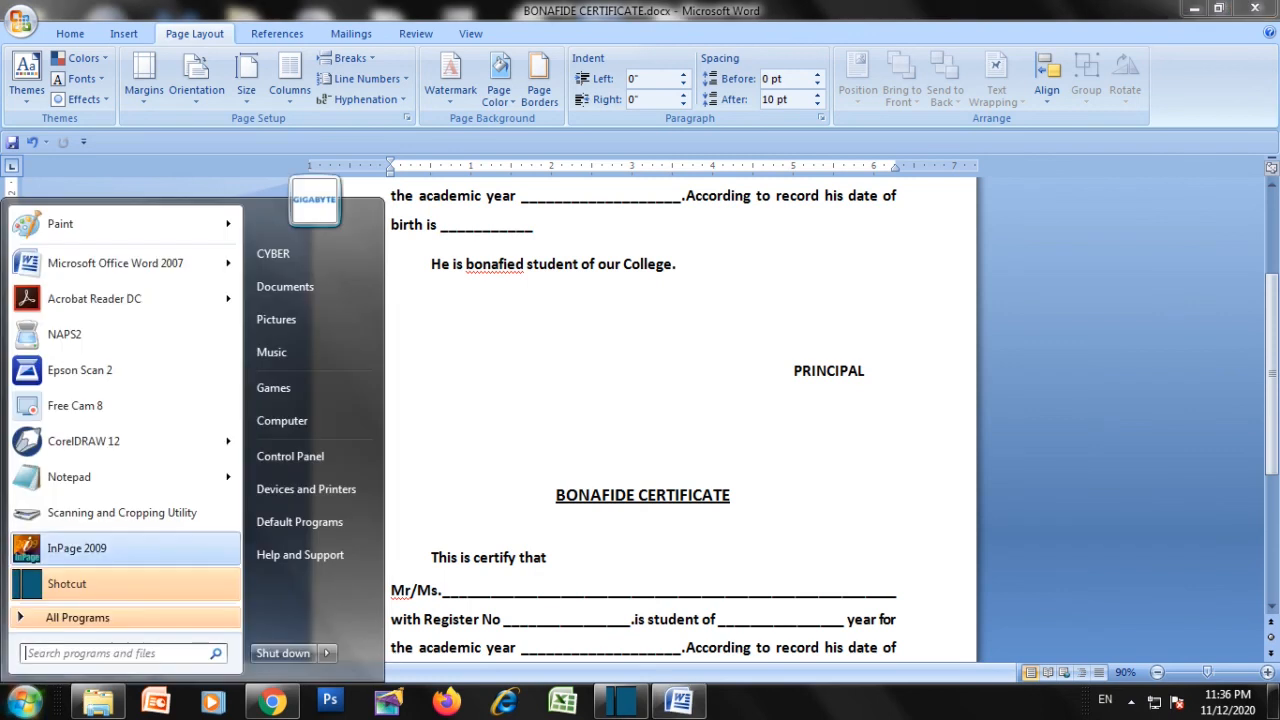
{"action": "left_click", "coordinate": [282, 420]}
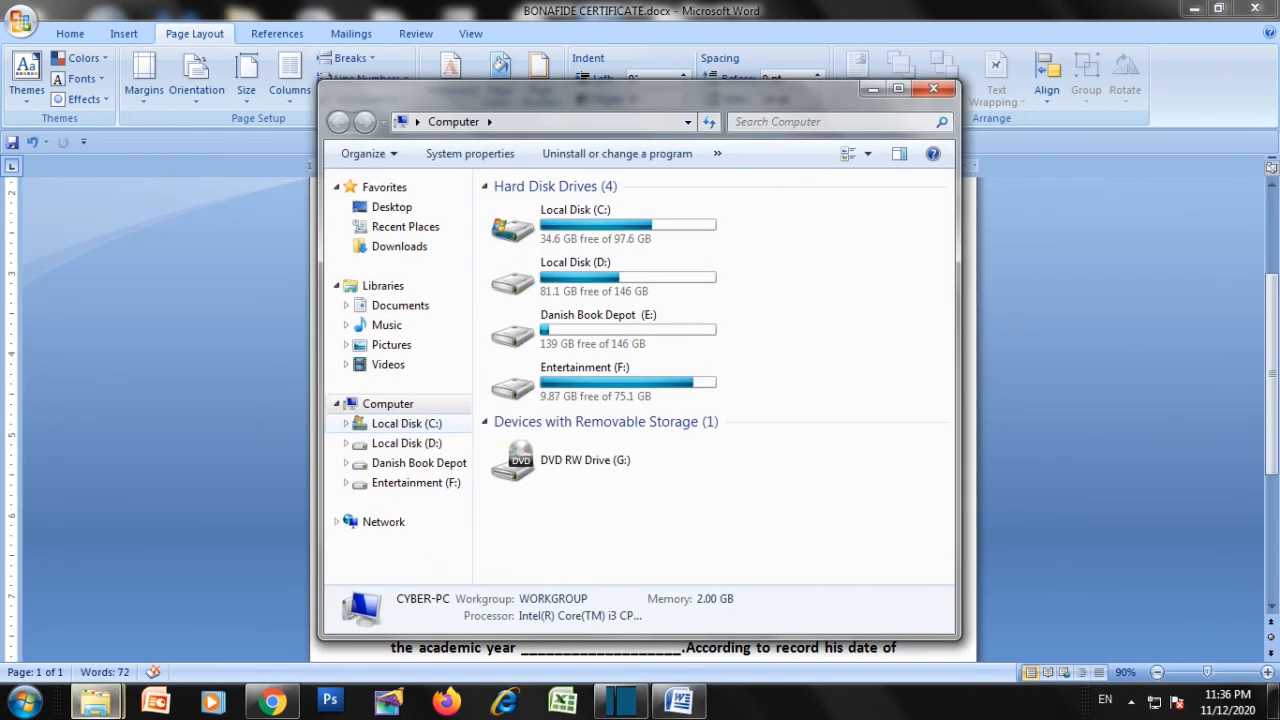
{"action": "left_click", "coordinate": [898, 88]}
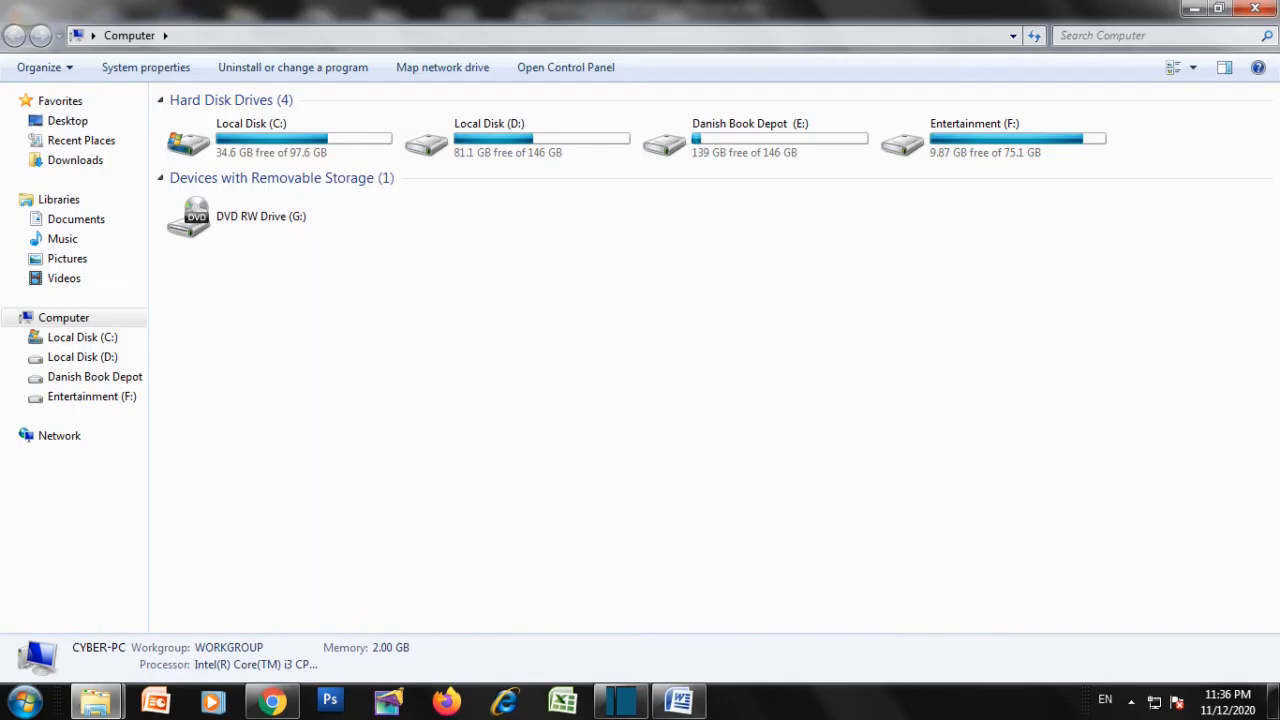
{"action": "left_click", "coordinate": [75, 218]}
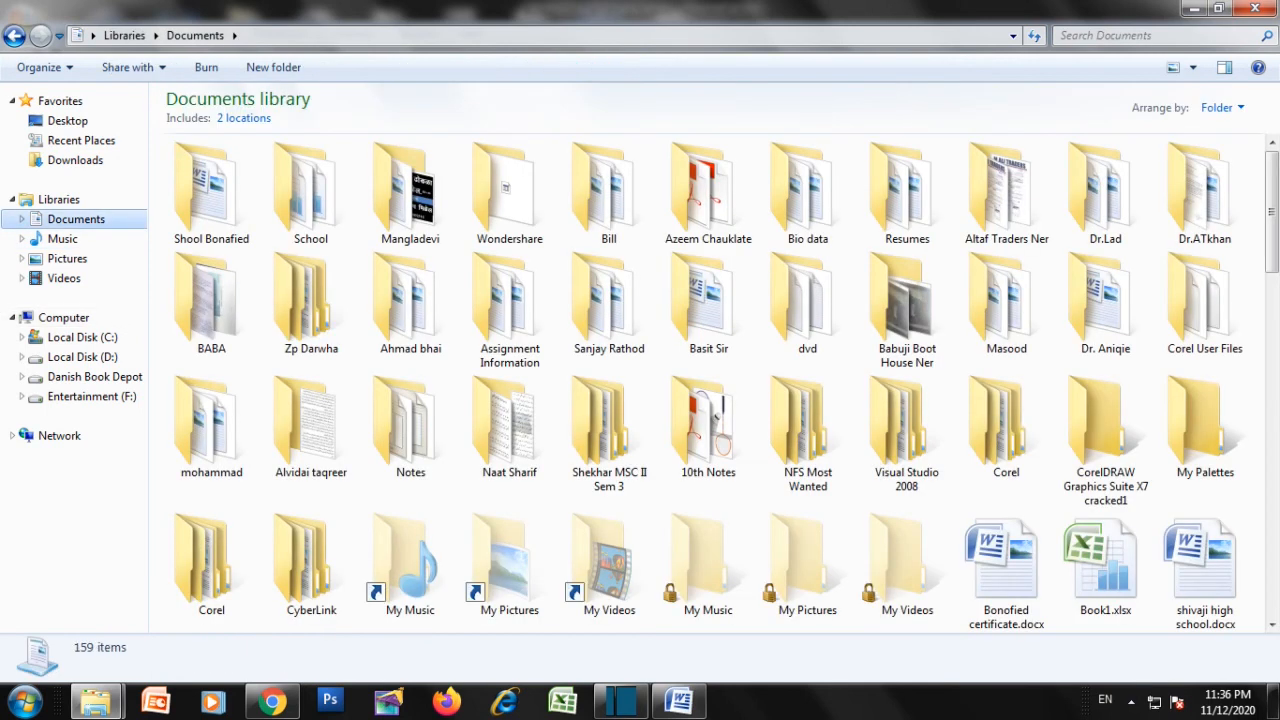
{"action": "double_click", "coordinate": [211, 190]}
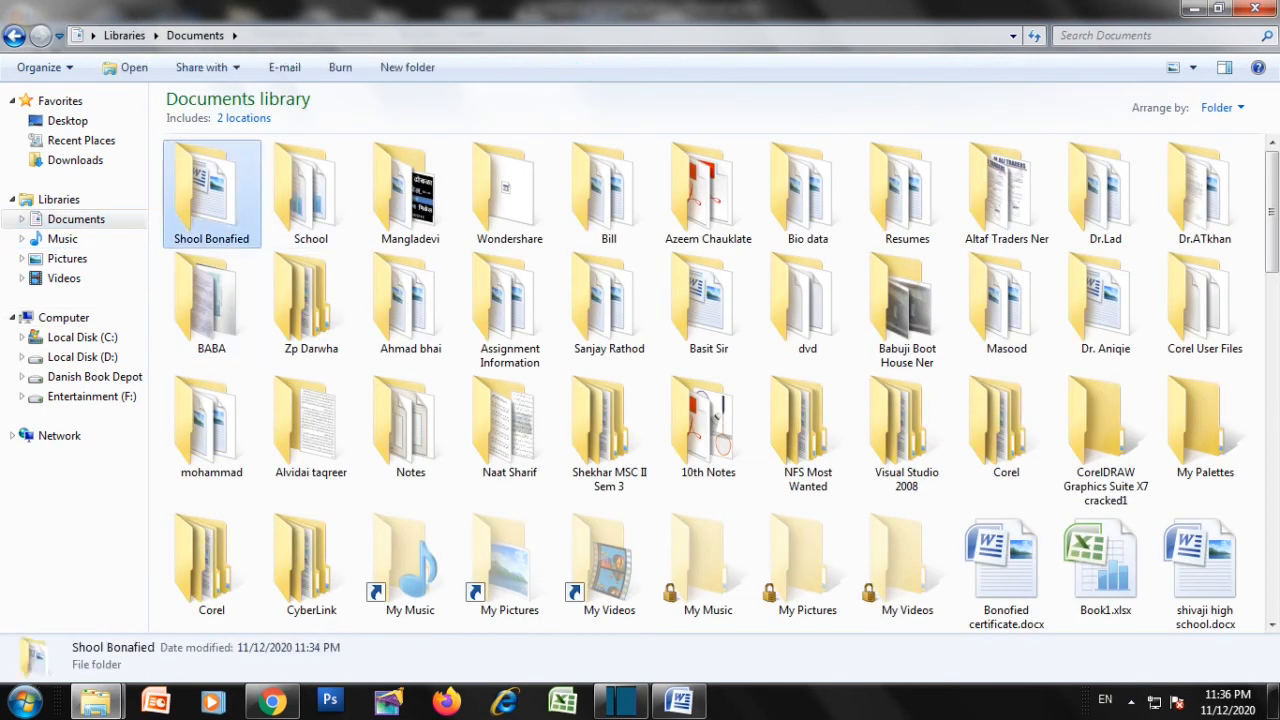
Open BONAFIDE CERTIFICATE.docx in Word, view the first certificate at the start of the page, and close the document
{"action": "double_click", "coordinate": [314, 214]}
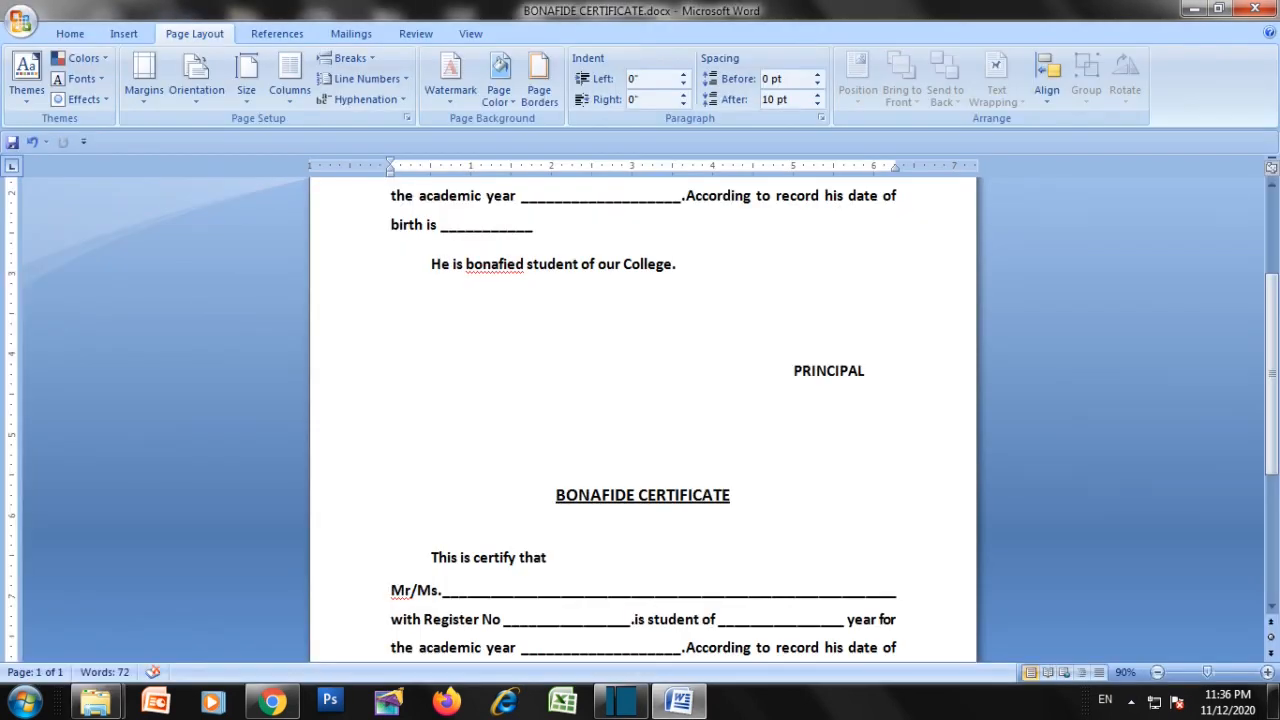
{"action": "scroll", "coordinate": [643, 420], "scroll_direction": "up", "scroll_amount": 4}
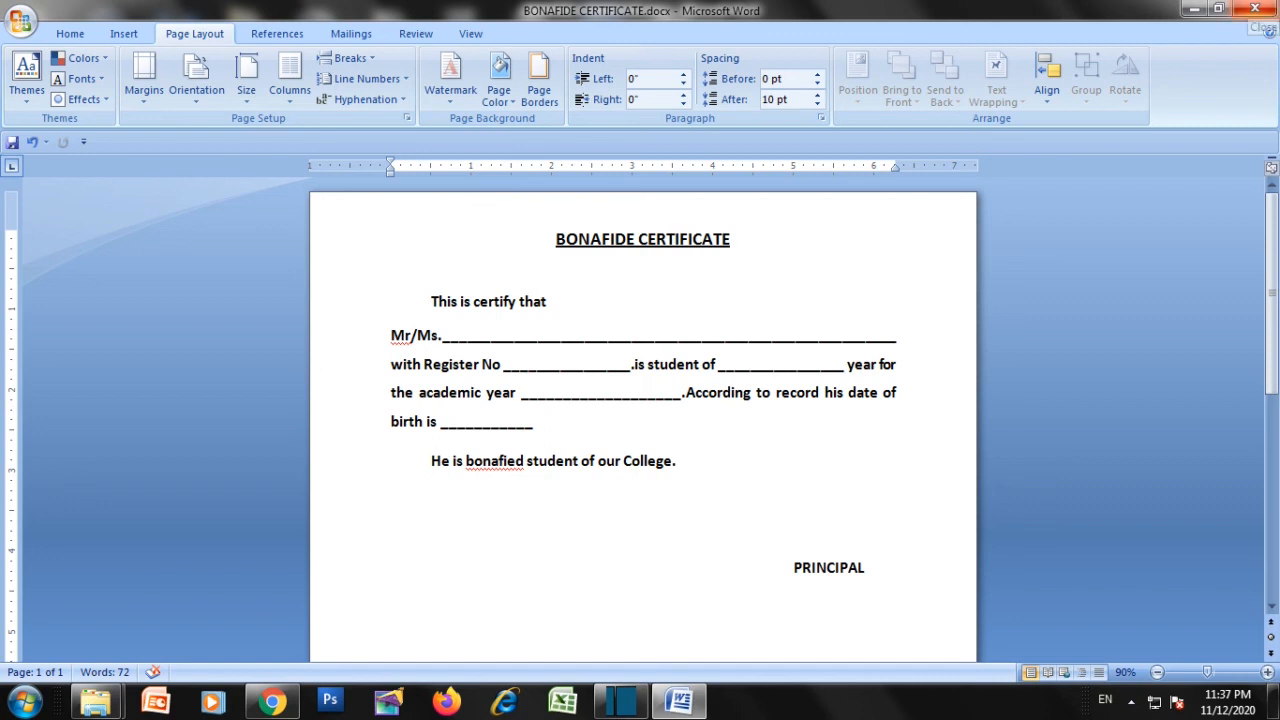
{"action": "left_click", "coordinate": [1256, 9]}
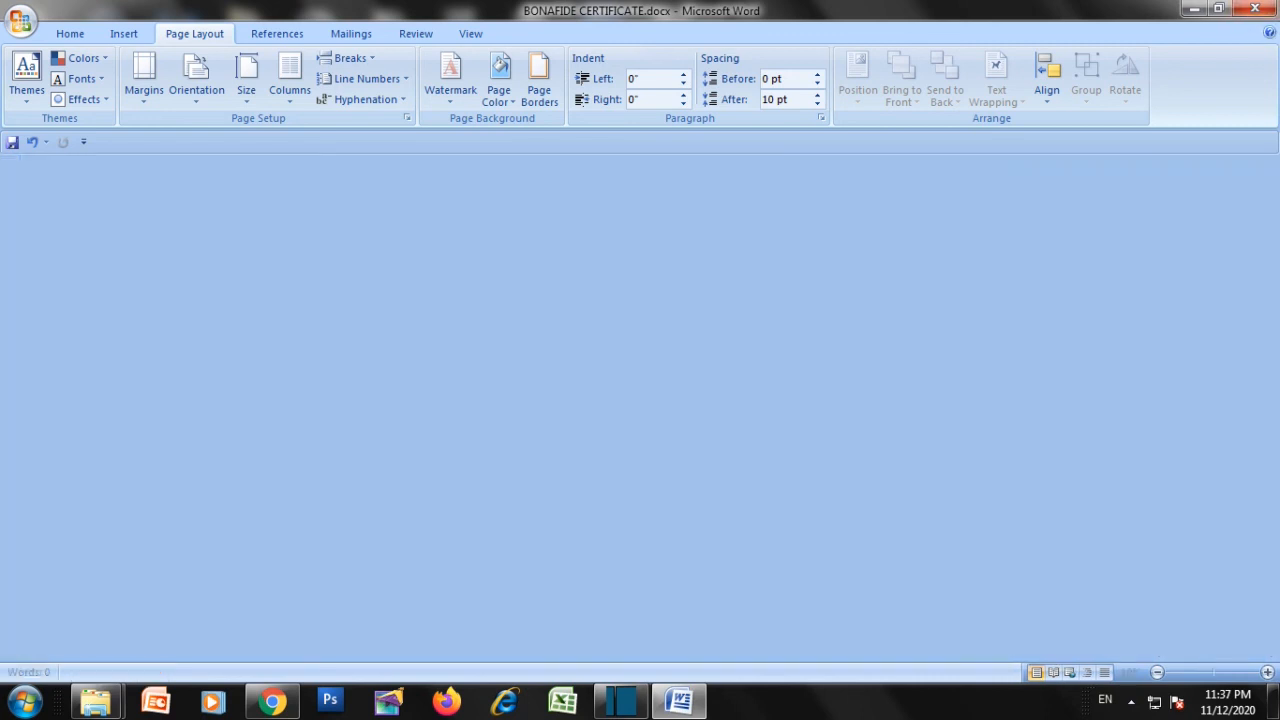